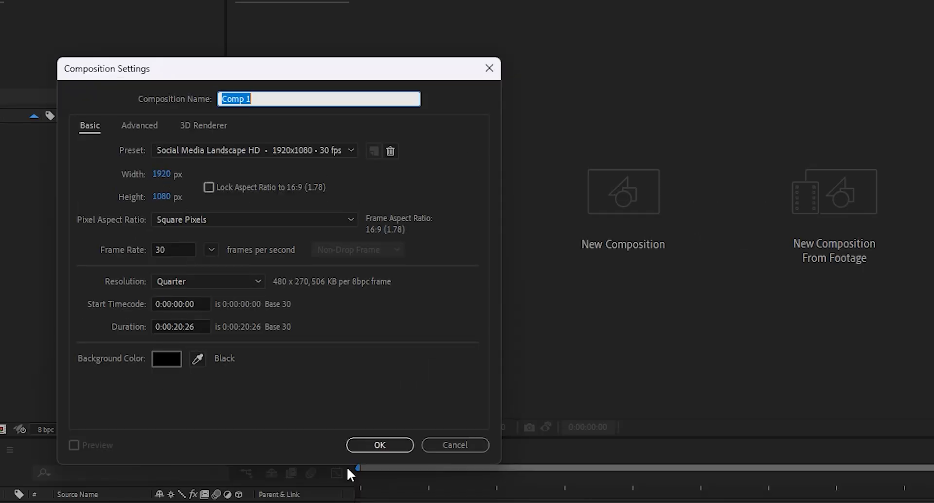
# Create a 1920x1080, 30 fps composition and place it in a new project folder named comps
pyautogui.click(379, 444)
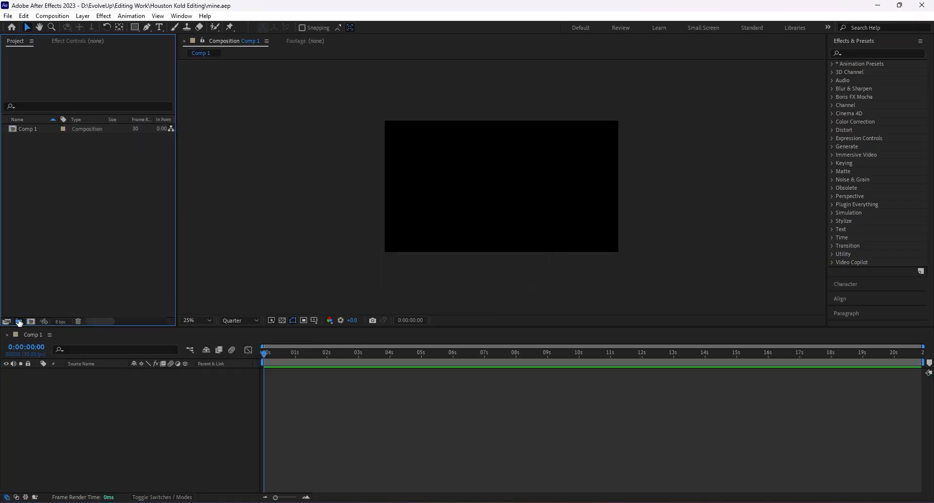
pyautogui.click(19, 321)
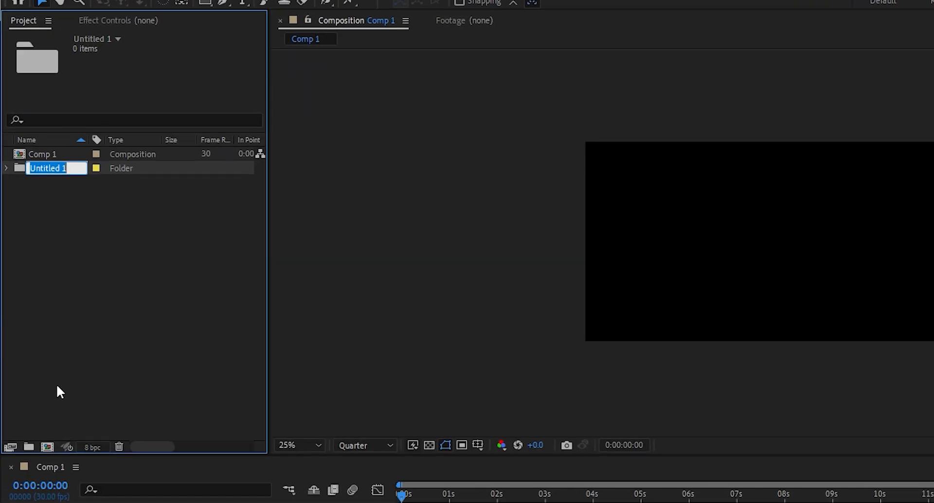
pyautogui.moveTo(41, 153); pyautogui.dragTo(43, 168)
# Create another project folder named assets
pyautogui.click(28, 447)
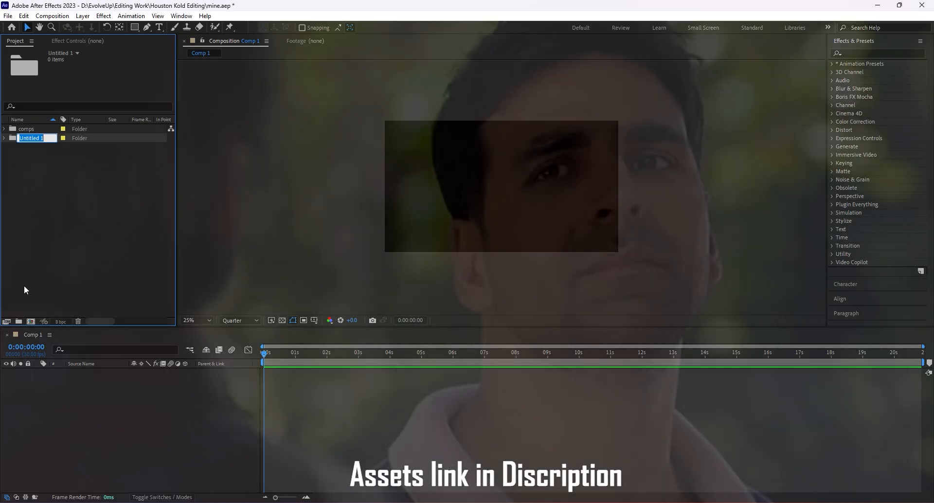
pyautogui.write('assets')
pyautogui.press('Return')
# Import all four PNG files from the Images folder and move them into the assets folder
pyautogui.doubleClick(56, 161)
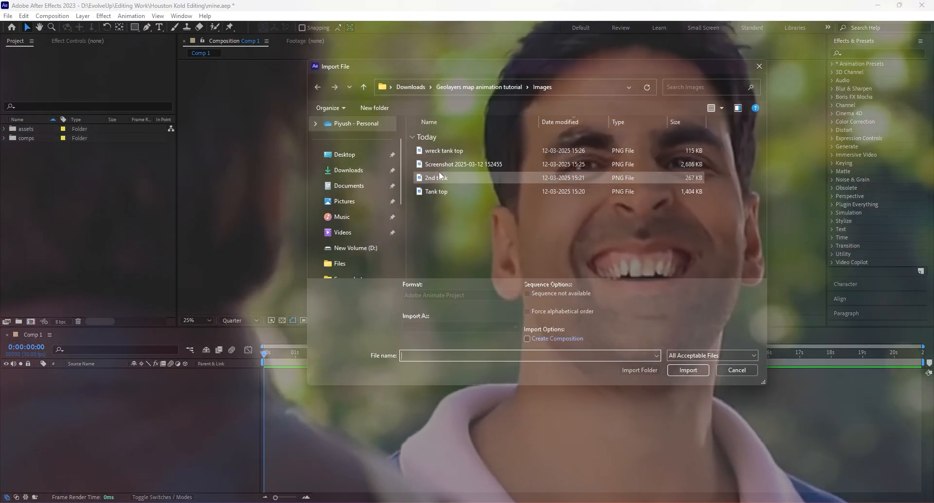
pyautogui.moveTo(481, 217); pyautogui.dragTo(457, 149)
pyautogui.click(690, 365)
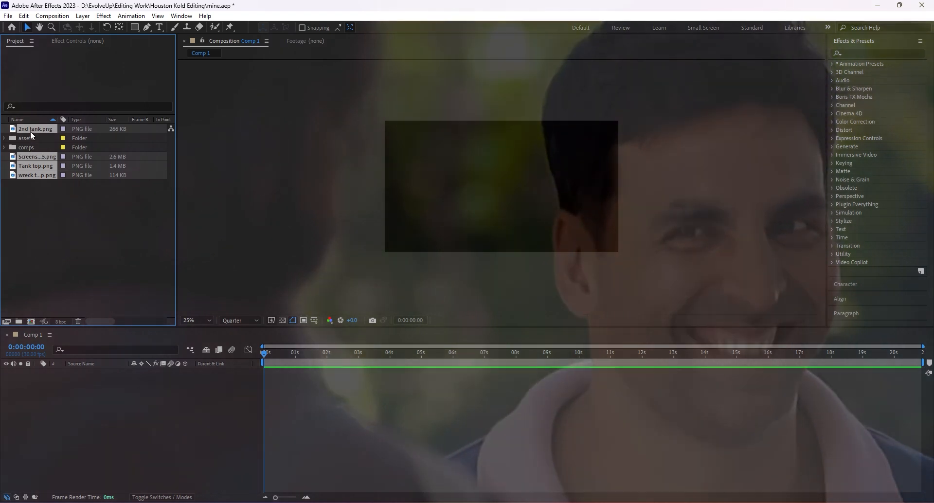
pyautogui.moveTo(50, 157); pyautogui.dragTo(26, 138)
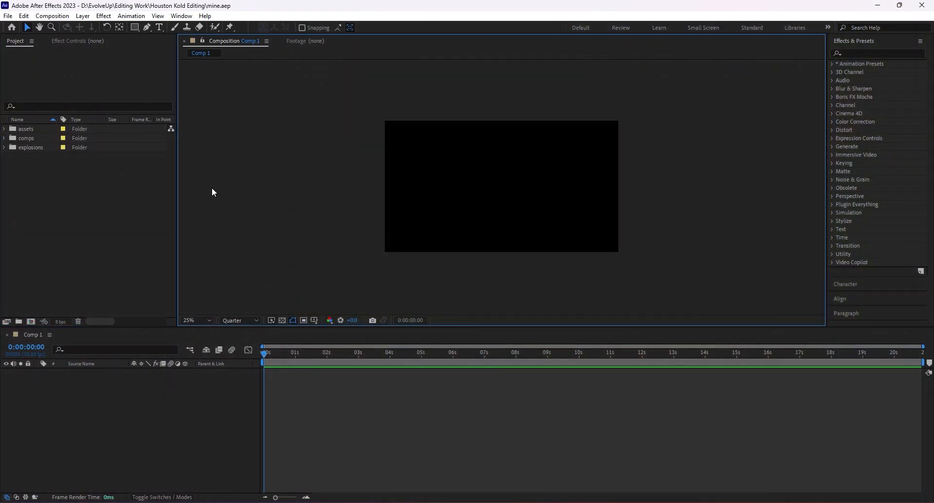
# Open the GEOlayers 3 extension, enlarge its window and dismiss the update notice
pyautogui.click(181, 15)
pyautogui.moveTo(343, 59)
pyautogui.click(447, 68)
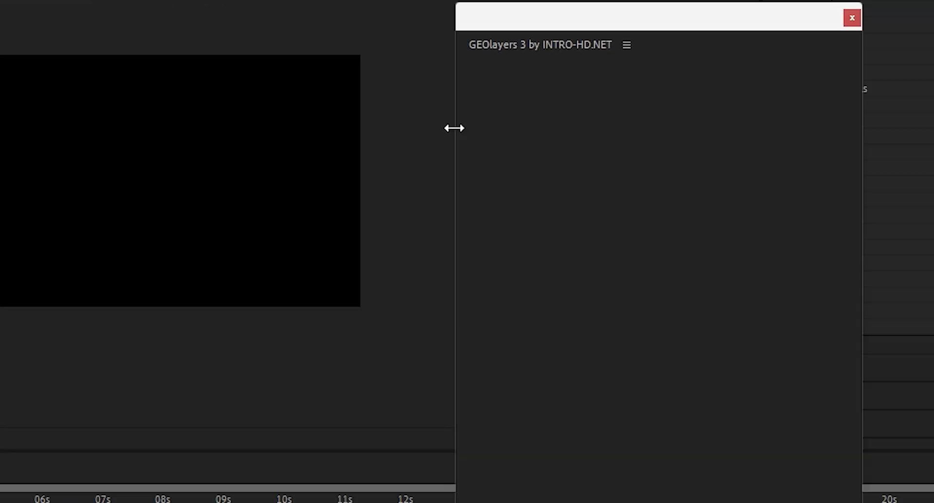
pyautogui.moveTo(811, 213); pyautogui.dragTo(556, 225)
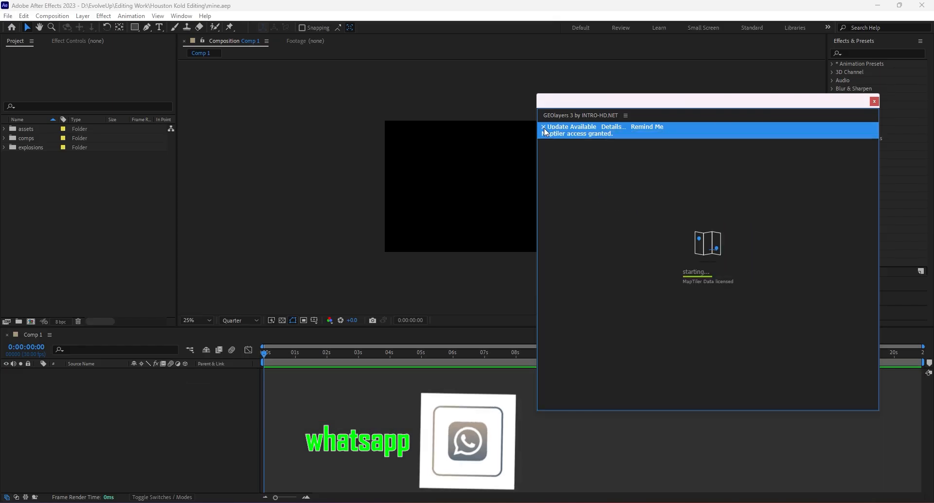
pyautogui.click(544, 128)
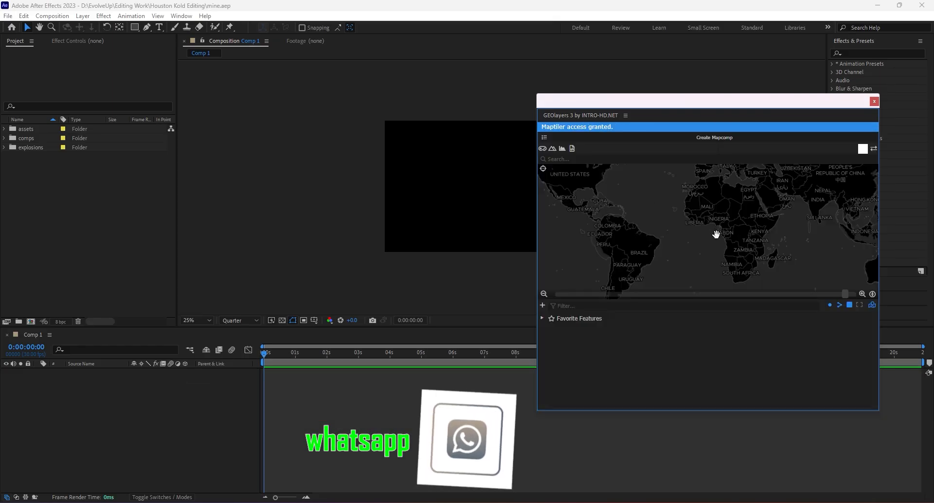
# Create a mapcomp centred on India using the Lite Texture map style
pyautogui.scroll(2, 722, 226)
pyautogui.moveTo(764, 230); pyautogui.dragTo(705, 242)
pyautogui.scroll(2, 731, 244)
pyautogui.scroll(2, 699, 244)
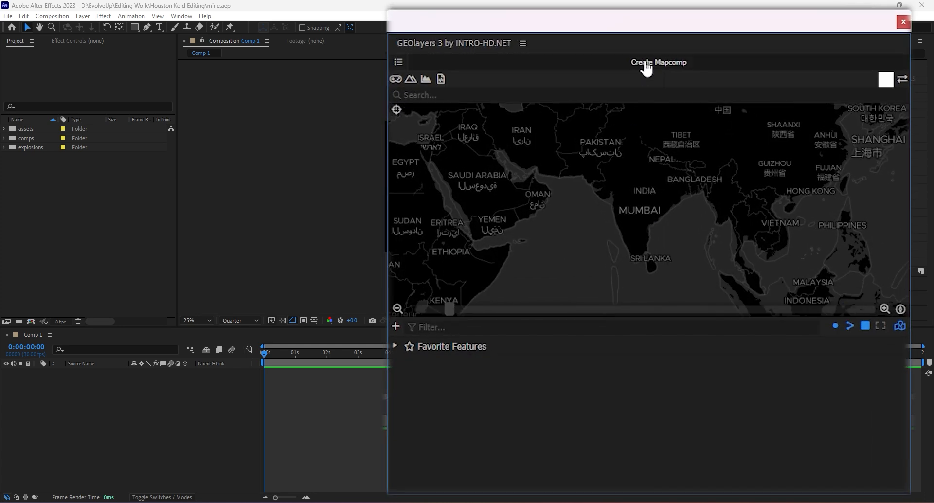
pyautogui.click(646, 65)
pyautogui.click(887, 474)
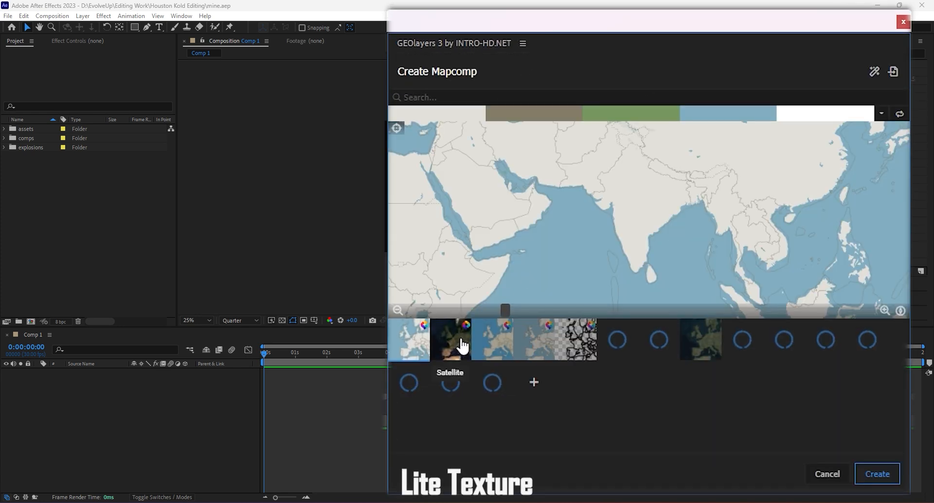
pyautogui.click(536, 343)
pyautogui.moveTo(632, 234); pyautogui.dragTo(622, 240)
pyautogui.click(876, 473)
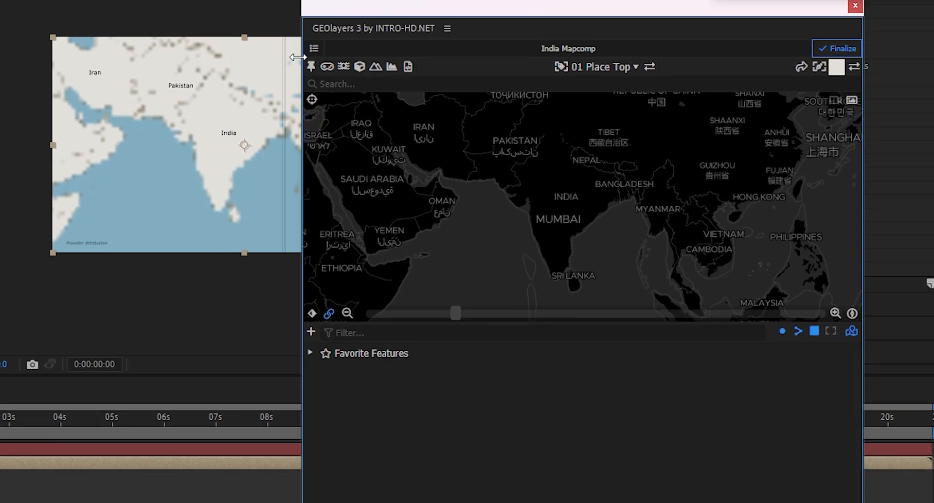
# Find the Tint effect and apply it to the India Mapcomp layer
pyautogui.click(314, 48)
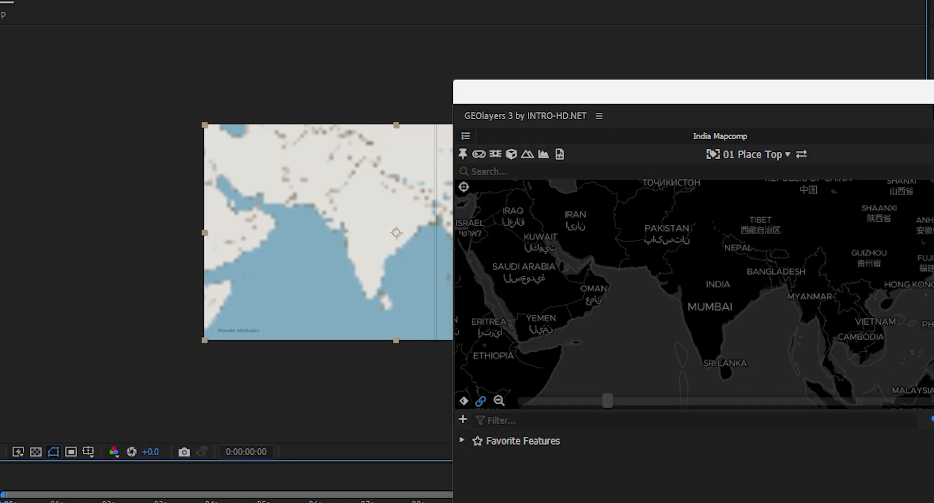
pyautogui.click(895, 109)
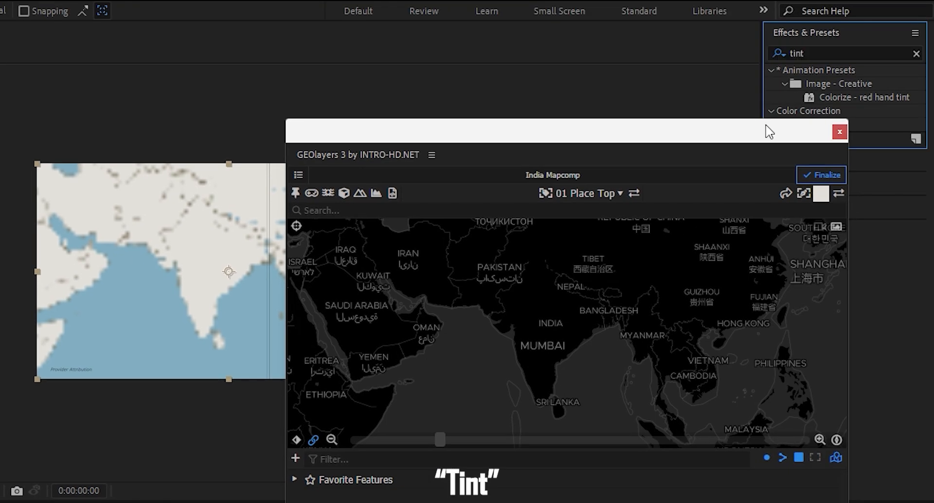
pyautogui.moveTo(765, 125); pyautogui.dragTo(674, 104)
pyautogui.doubleClick(829, 128)
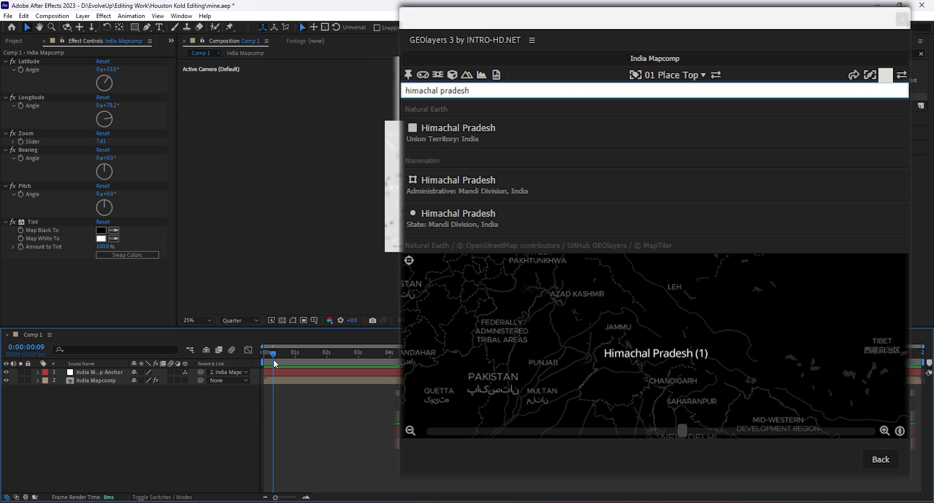
# Set the current time to 0:00:00:08 and add the Himachal Pradesh union territory to the map's feature list
pyautogui.click(273, 359)
pyautogui.moveTo(460, 183)
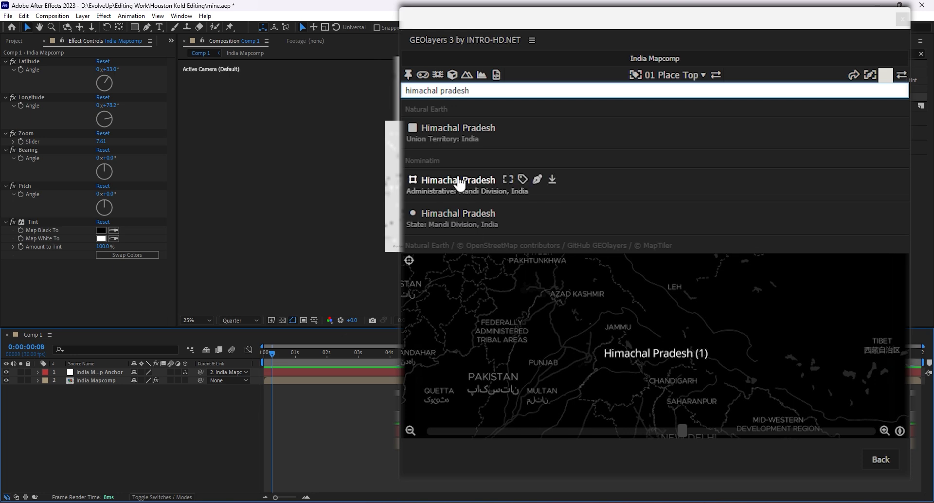
pyautogui.click(474, 138)
pyautogui.click(458, 351)
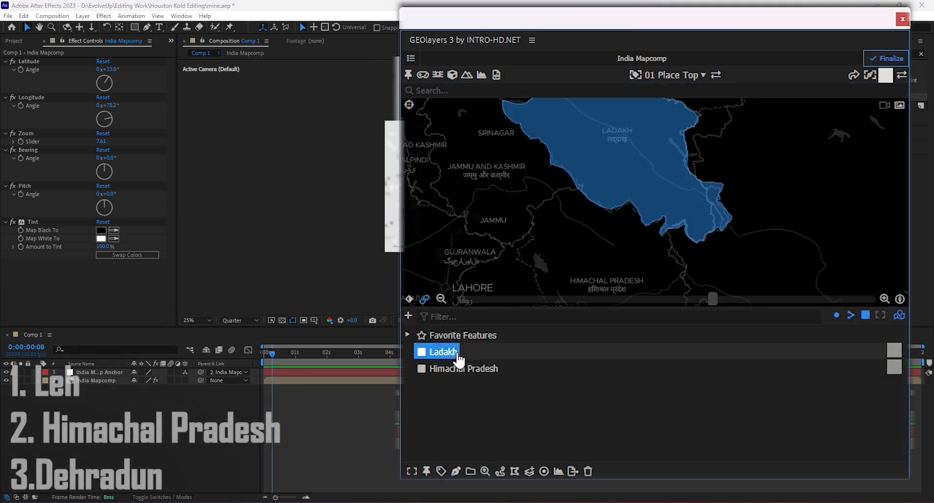
# Search the map for Dehradun and add the city point to the feature list
pyautogui.click(460, 368)
pyautogui.click(464, 399)
pyautogui.moveTo(607, 221); pyautogui.dragTo(577, 160)
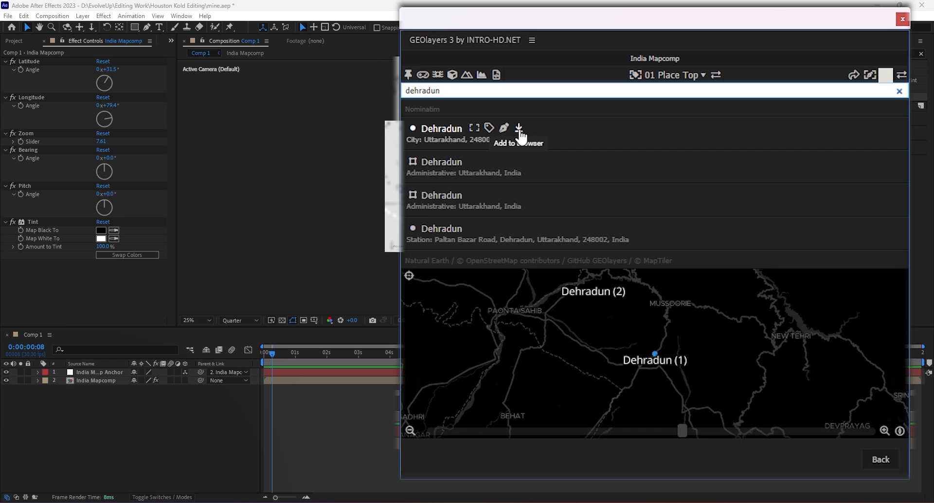
pyautogui.click(520, 138)
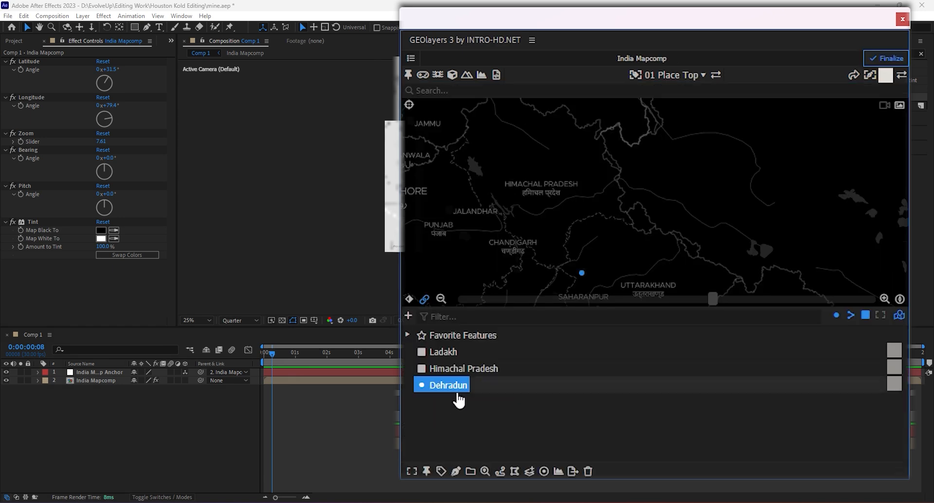
# Check the Himachal Pradesh and Dehradun features on the browser map
pyautogui.click(460, 368)
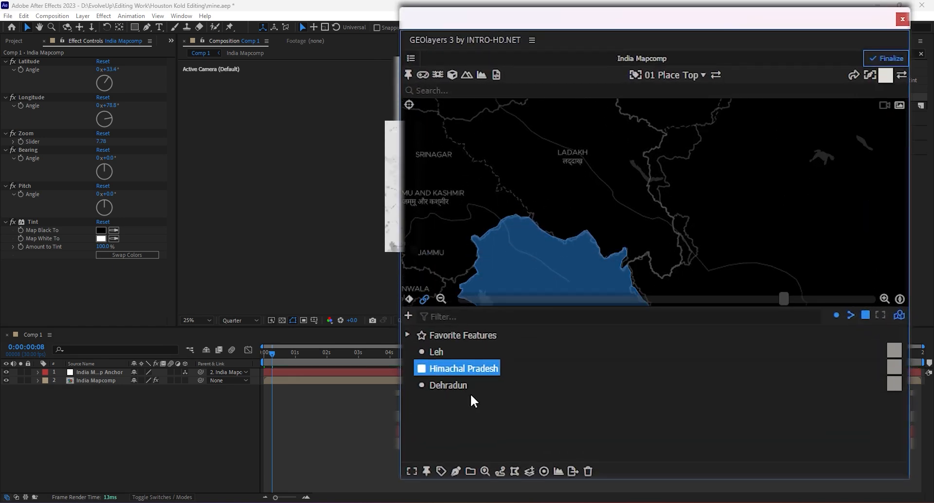
pyautogui.click(455, 387)
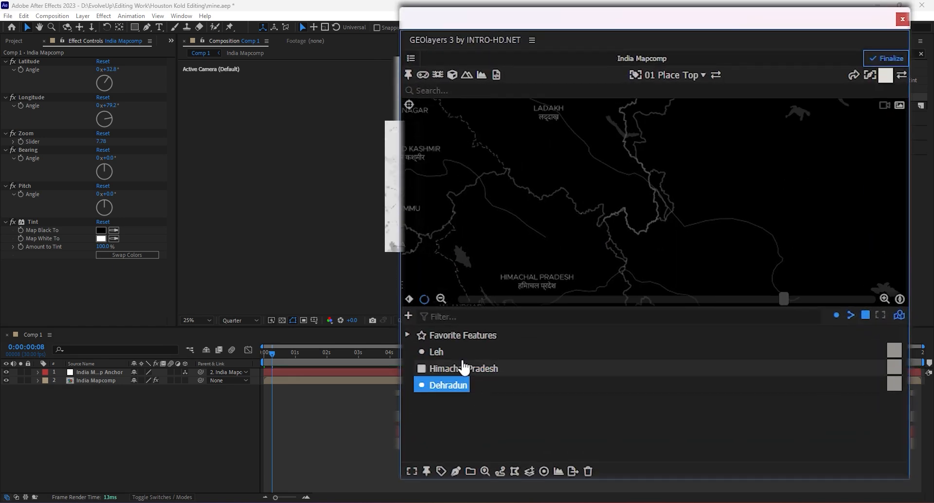
pyautogui.click(470, 413)
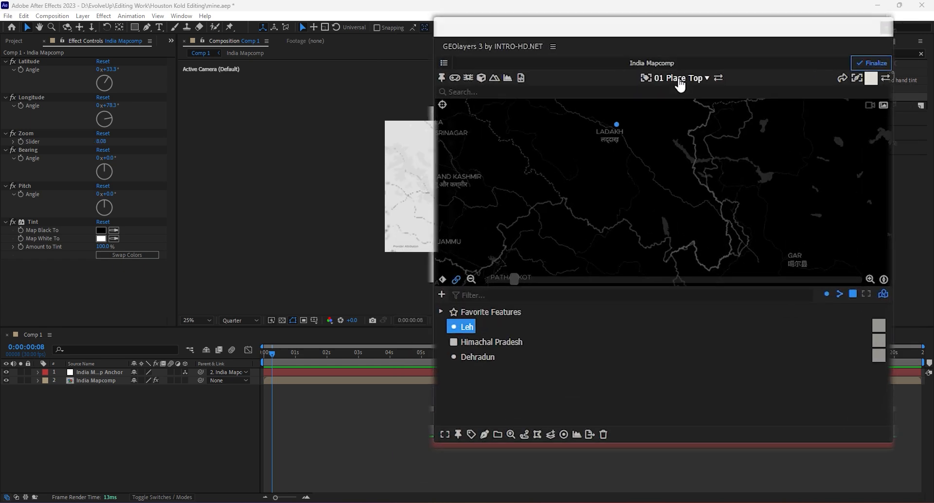
# Add map labels for Leh and Himachal Pradesh using the 02 Place Bottom template
pyautogui.click(666, 78)
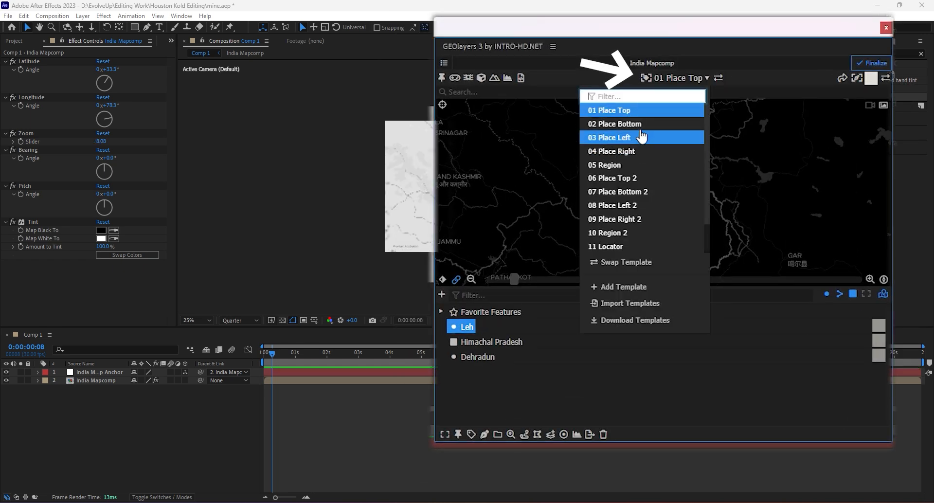
pyautogui.click(640, 125)
pyautogui.click(471, 434)
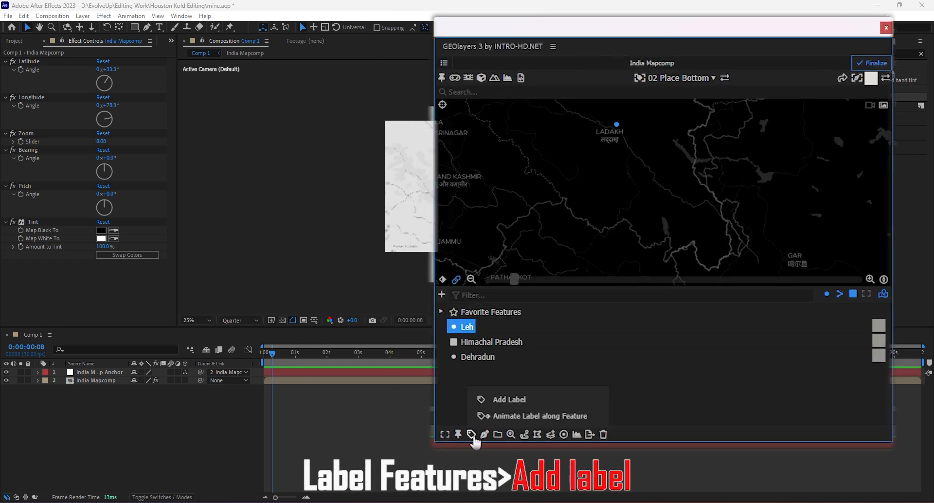
pyautogui.click(504, 399)
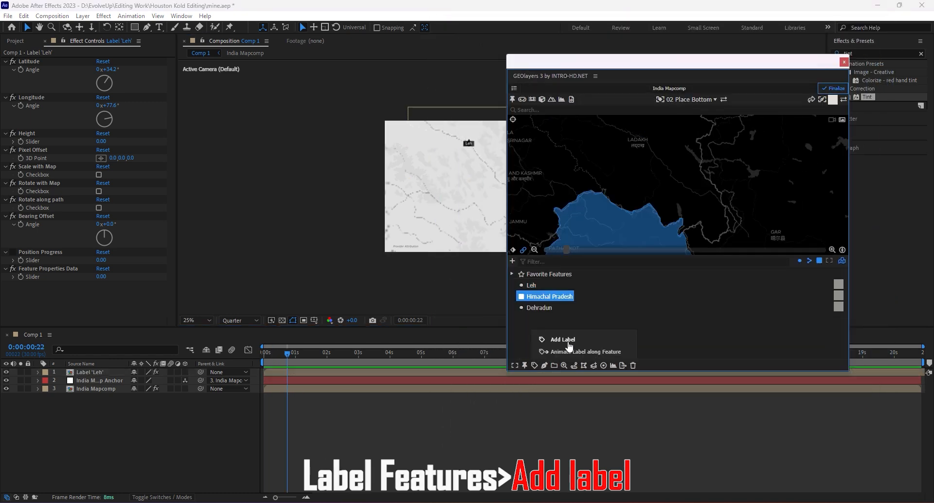
pyautogui.click(569, 340)
pyautogui.click(775, 184)
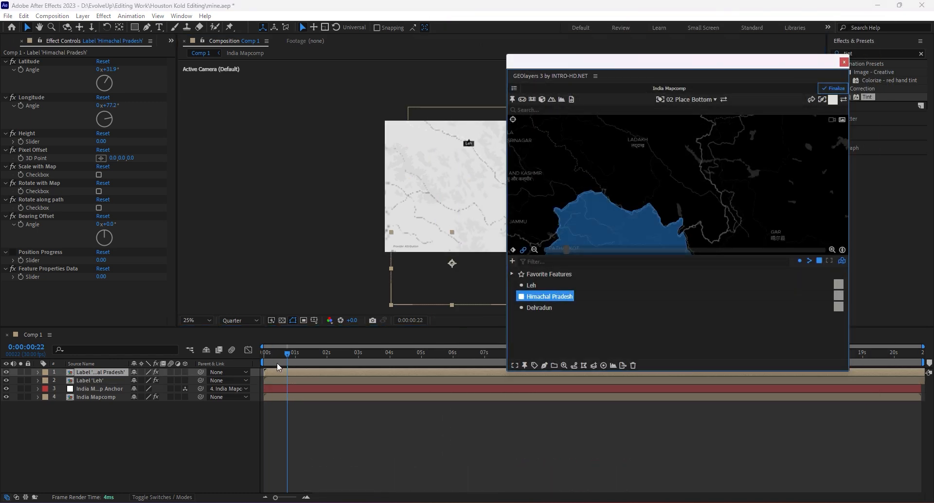
# Reposition the linked map view so the Leh and Himachal Pradesh labels both sit inside the composition frame
pyautogui.moveTo(287, 353); pyautogui.dragTo(325, 355)
pyautogui.moveTo(252, 355); pyautogui.dragTo(248, 356)
pyautogui.moveTo(634, 212); pyautogui.dragTo(661, 147)
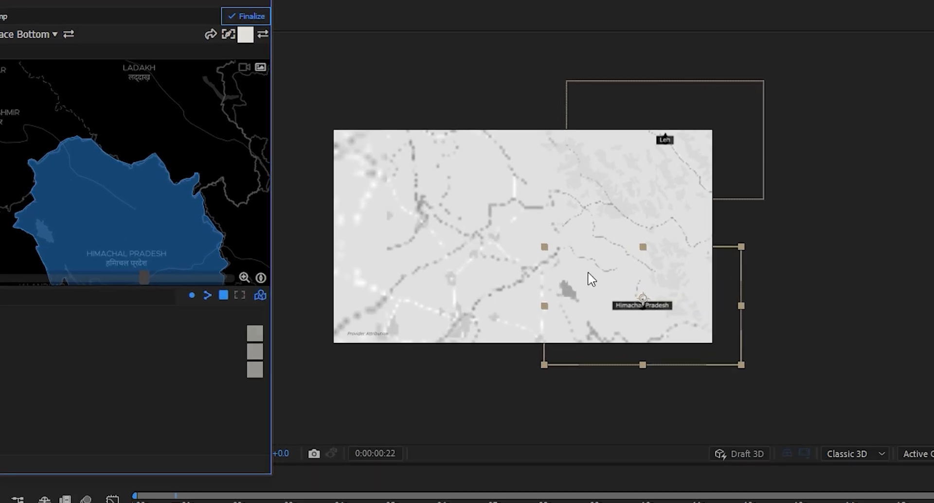
pyautogui.moveTo(104, 196); pyautogui.dragTo(18, 188)
pyautogui.scroll(-1, 10, 186)
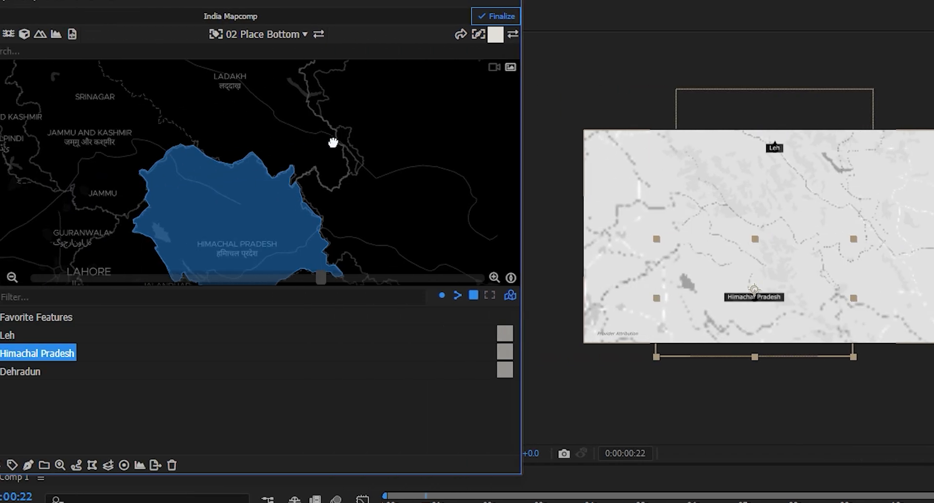
pyautogui.moveTo(84, 141); pyautogui.dragTo(36, 125)
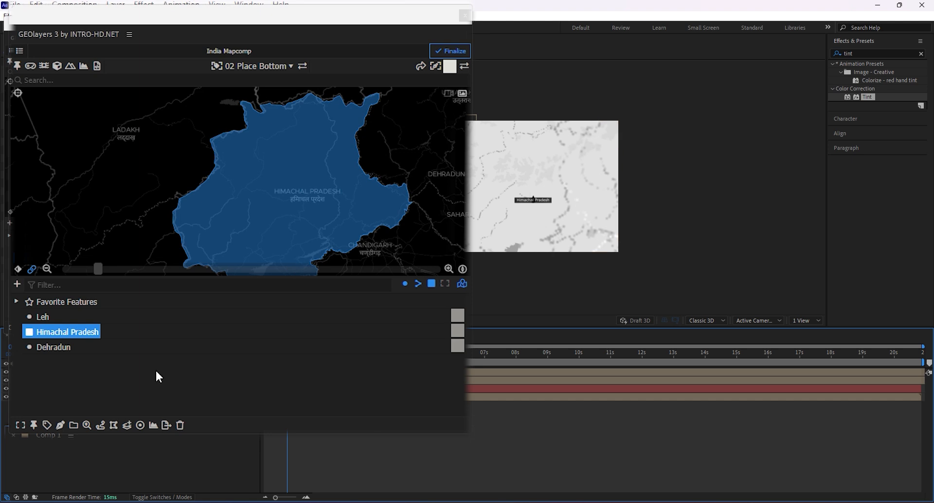
# Add a map label for Dehradun using the 01 Place Top template
pyautogui.click(160, 346)
pyautogui.click(255, 66)
pyautogui.click(220, 97)
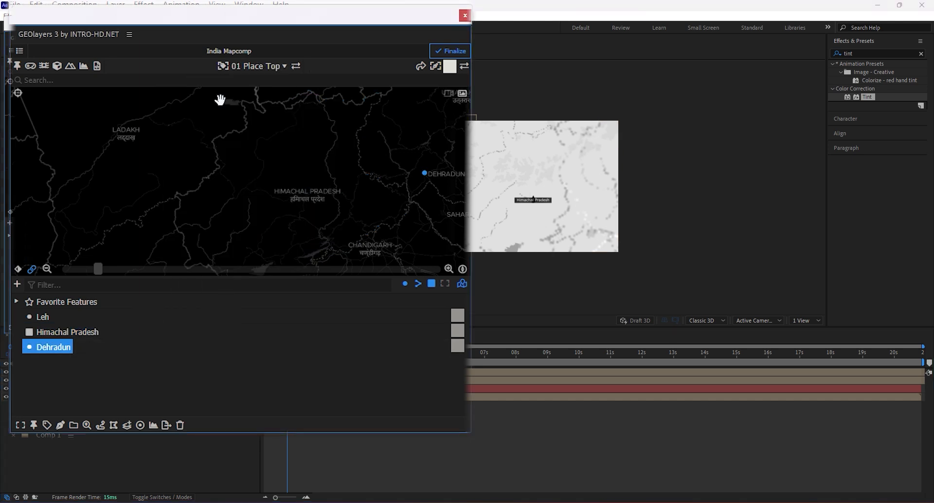
pyautogui.click(86, 390)
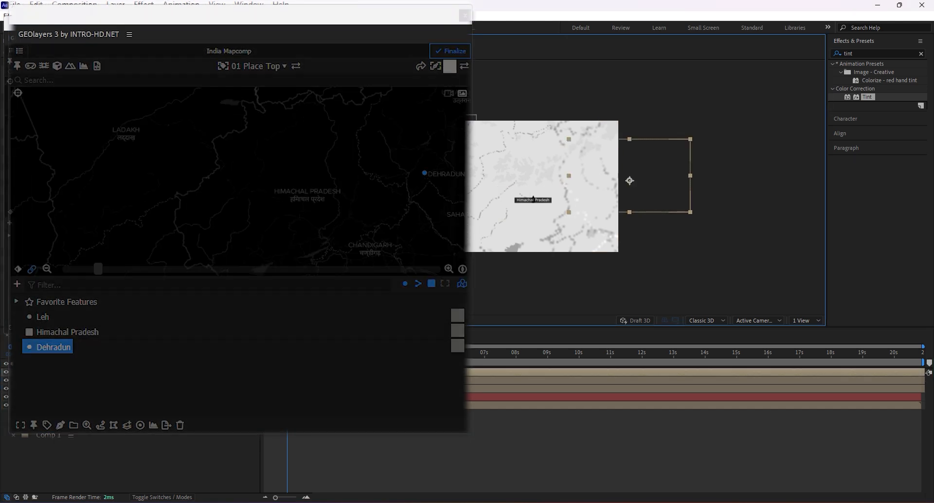
pyautogui.click(377, 164)
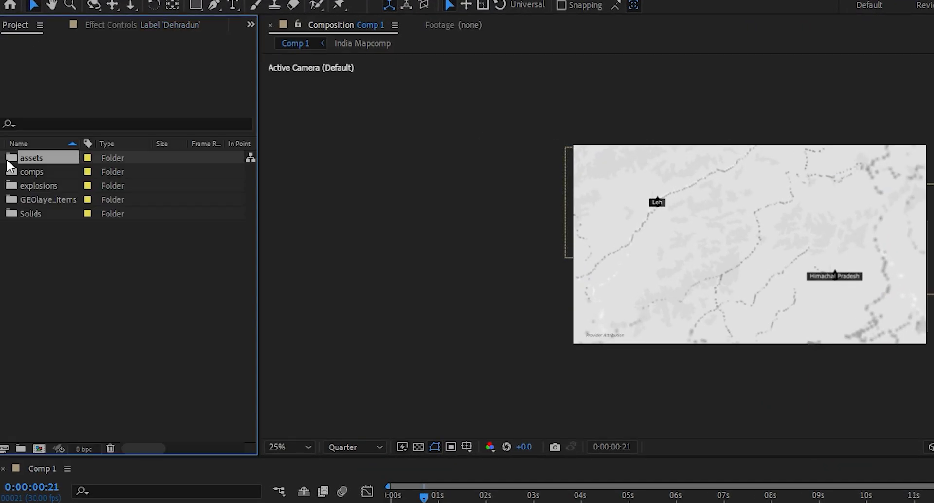
# Create a new composition from the Tank top.png image in the assets folder
pyautogui.click(6, 159)
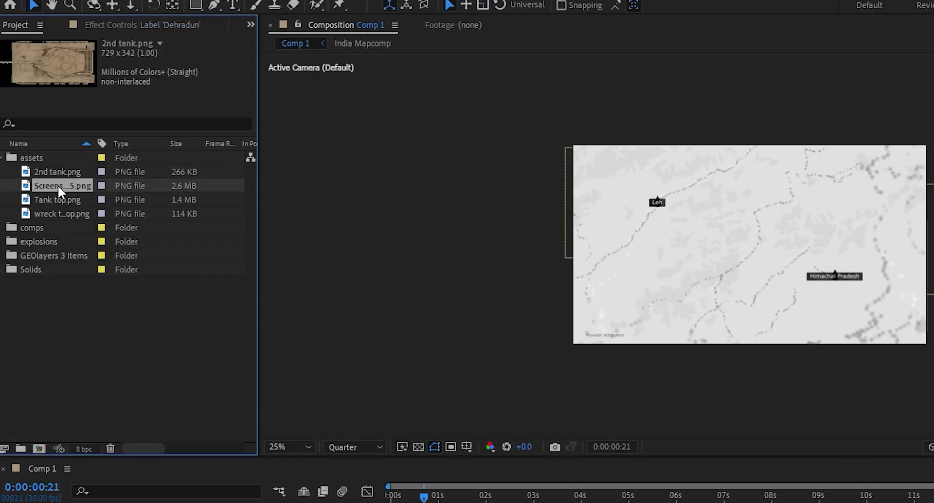
pyautogui.moveTo(60, 187); pyautogui.dragTo(43, 463)
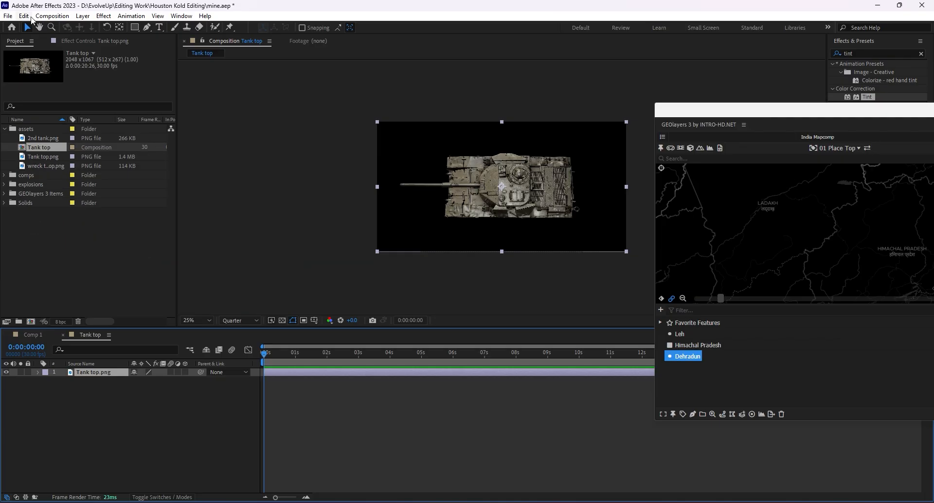
# Scale the Tank top composition to a new comp width of 800 with the Scale Composition script
pyautogui.click(26, 16)
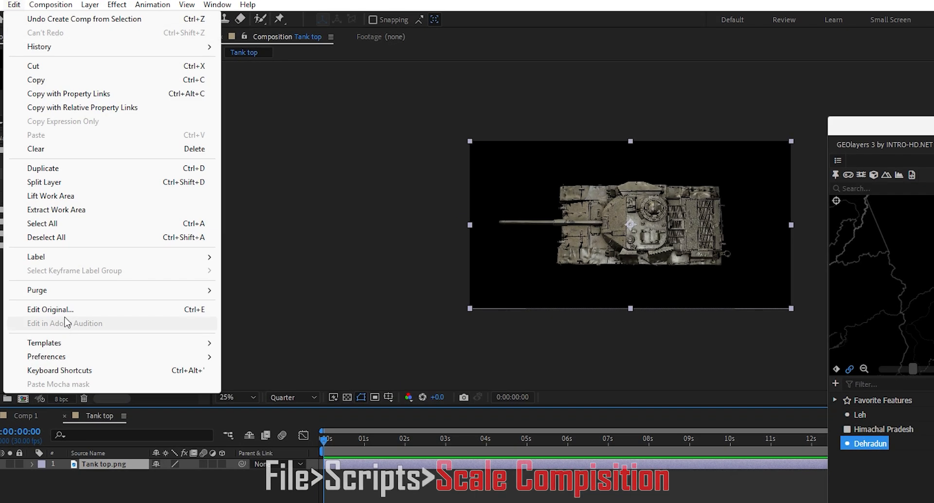
pyautogui.moveTo(1, 7)
pyautogui.moveTo(52, 318)
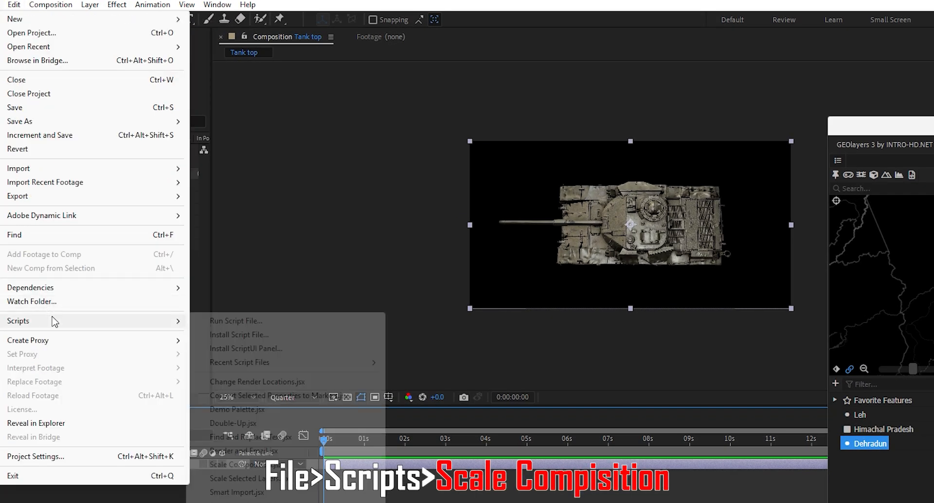
pyautogui.click(243, 462)
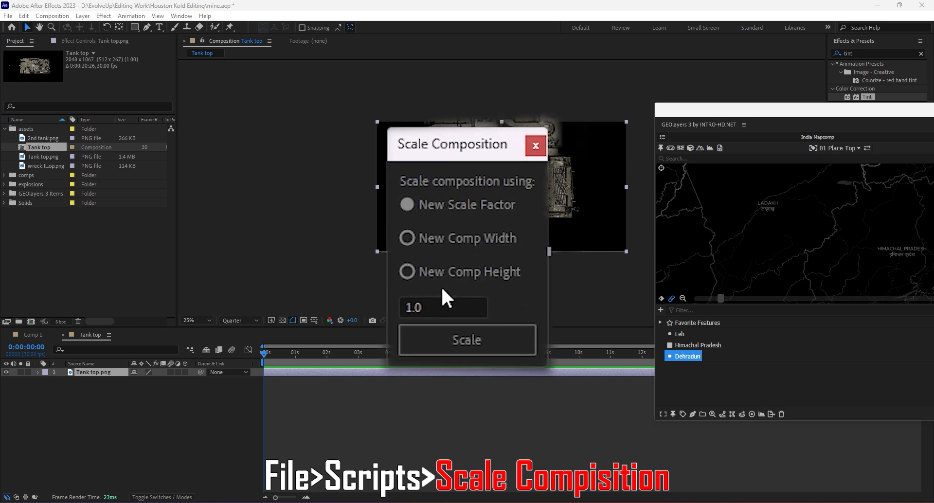
pyautogui.doubleClick(453, 306)
pyautogui.write('10')
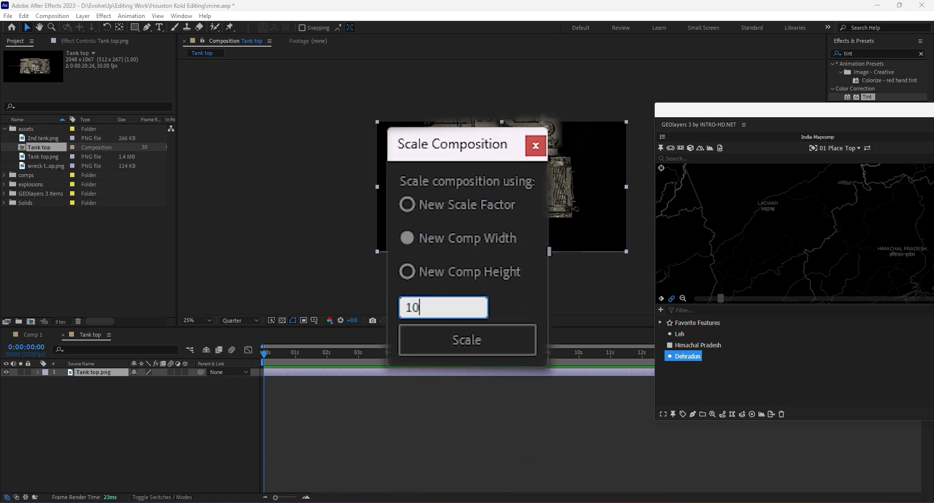
pyautogui.press('BackSpace')
pyautogui.press('BackSpace')
pyautogui.click(474, 339)
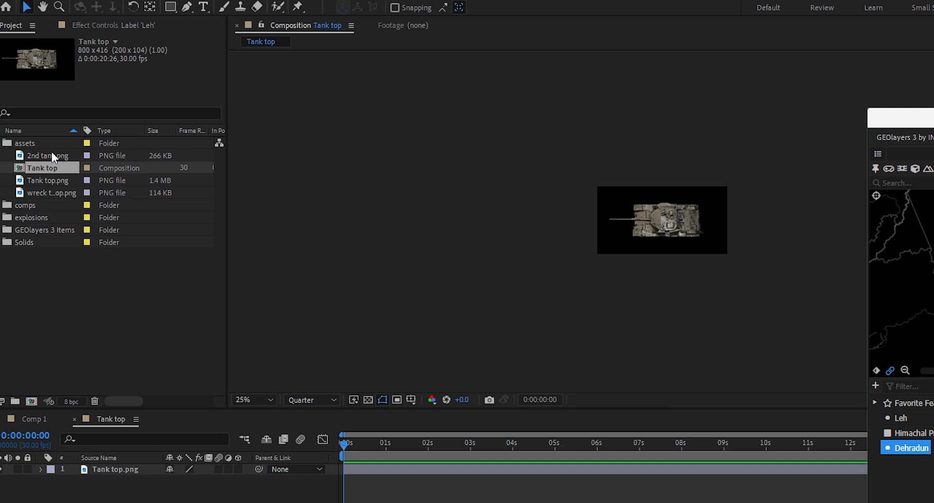
# Move the Tank top composition into the GEOlayers 3 Items Label Templates folder and check for it in the label template list
pyautogui.click(2, 230)
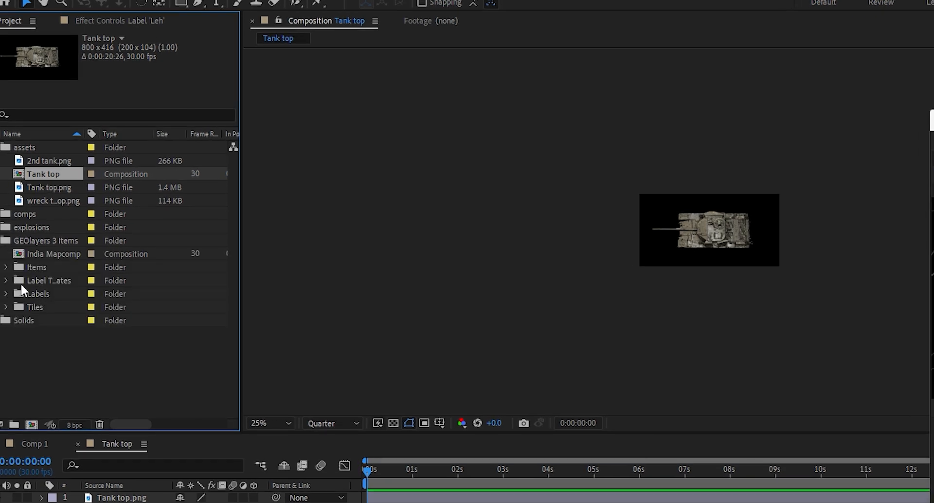
pyautogui.click(5, 280)
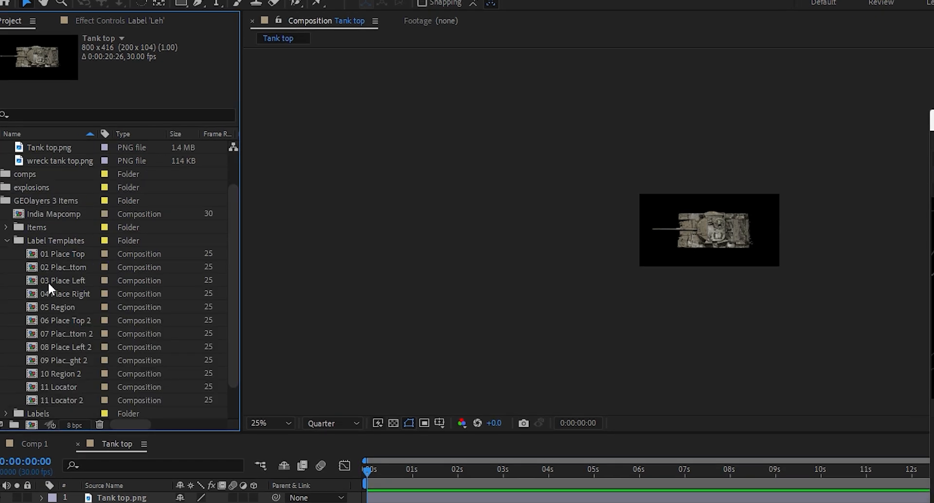
pyautogui.moveTo(52, 172); pyautogui.dragTo(51, 292)
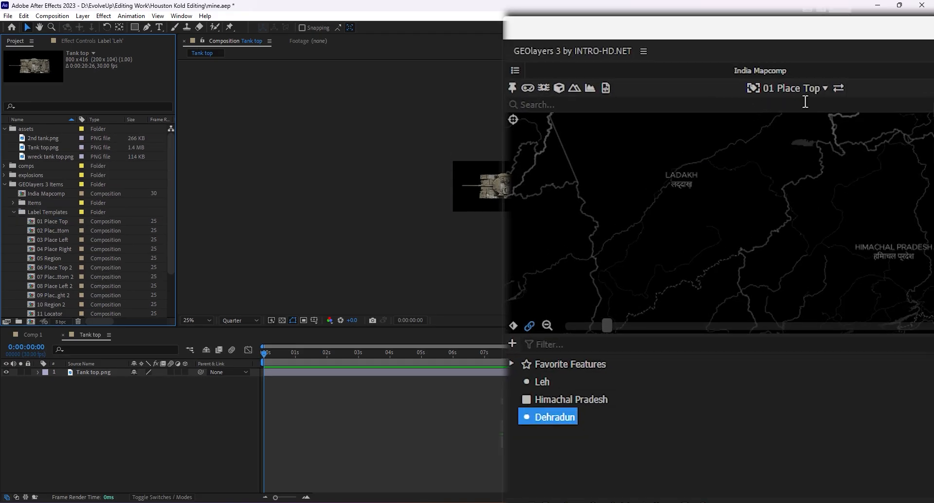
pyautogui.click(797, 88)
pyautogui.scroll(-3, 752, 243)
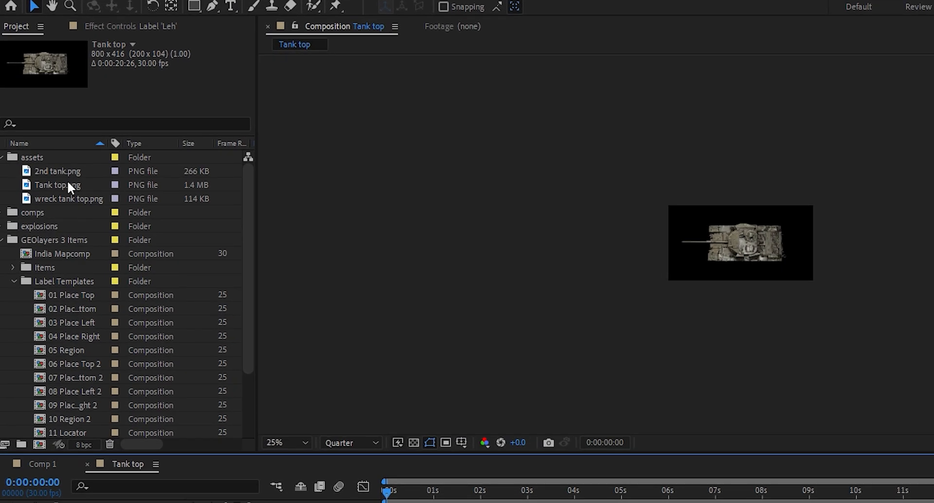
# Create a composition from 2nd tank.png and move it into the Label Templates folder
pyautogui.moveTo(47, 139); pyautogui.dragTo(49, 144)
pyautogui.moveTo(67, 181); pyautogui.dragTo(40, 443)
pyautogui.moveTo(45, 168); pyautogui.dragTo(56, 298)
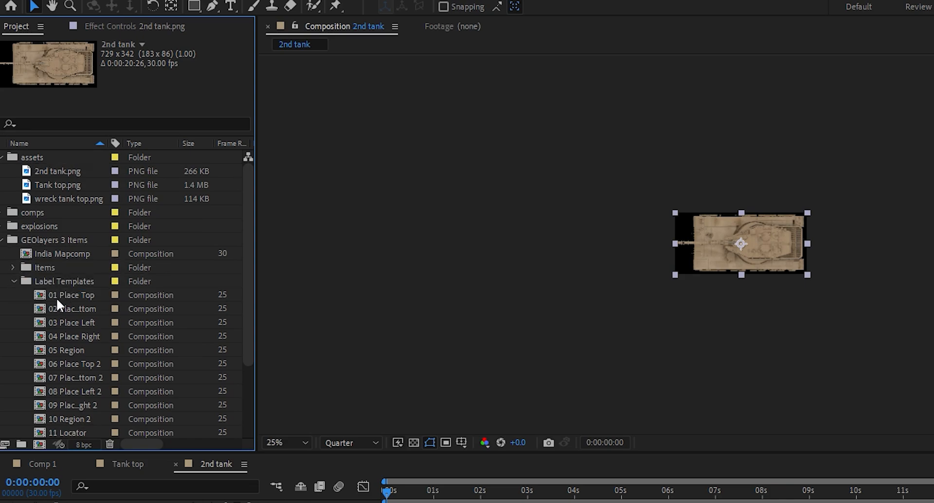
pyautogui.scroll(-3, 56, 297)
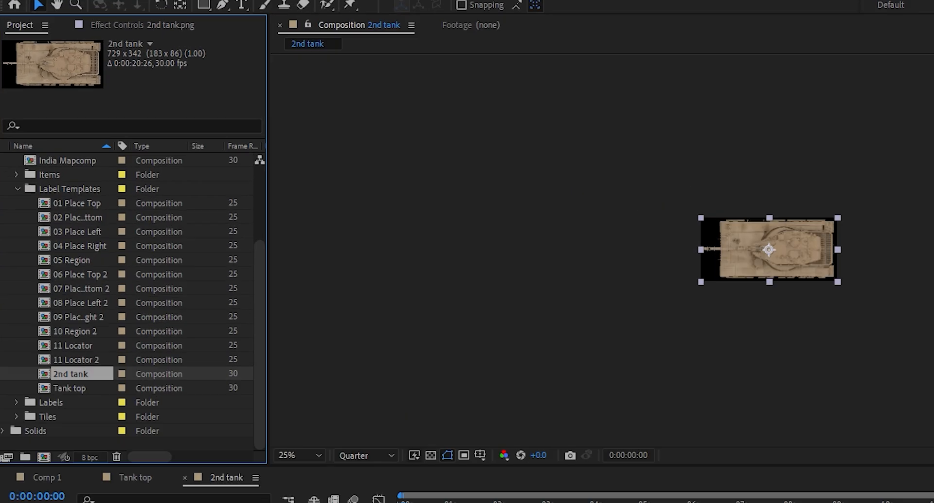
# Scale the 2nd tank composition to a new comp width of 800 with the Scale Composition script
pyautogui.click(8, 1)
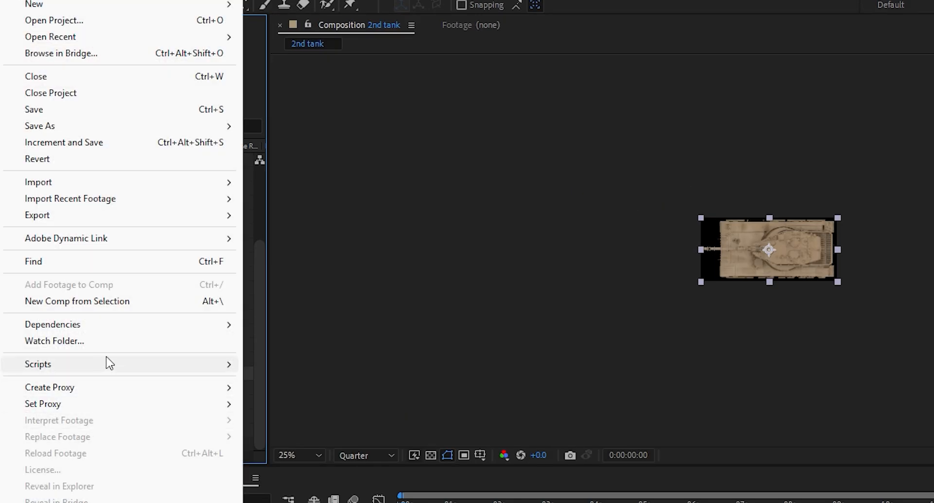
pyautogui.moveTo(109, 366)
pyautogui.click(207, 309)
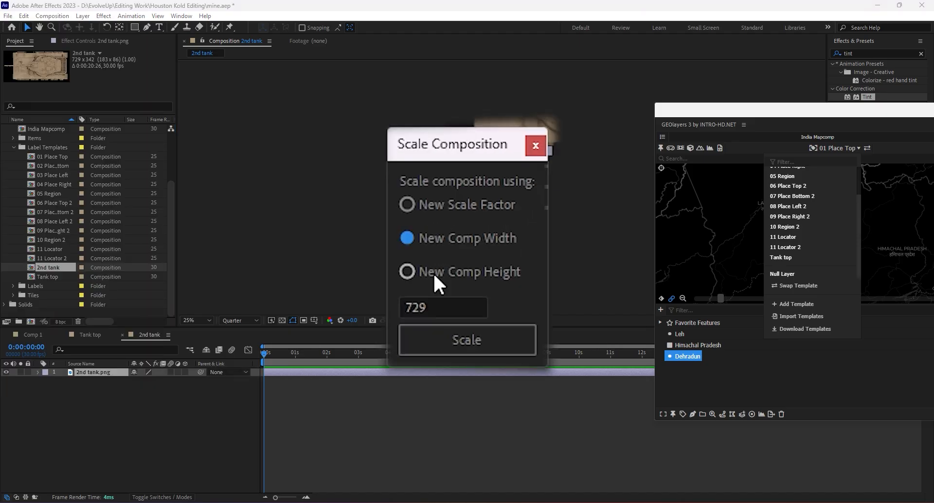
pyautogui.write('800')
pyautogui.click(459, 340)
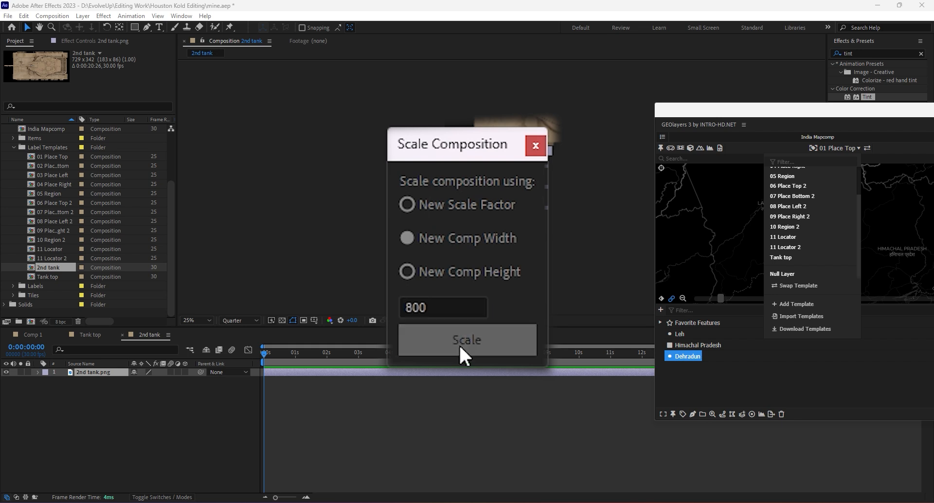
# Create a composition from wreck tank top.png and move it into the Label Templates folder
pyautogui.scroll(3, 68, 151)
pyautogui.click(52, 156)
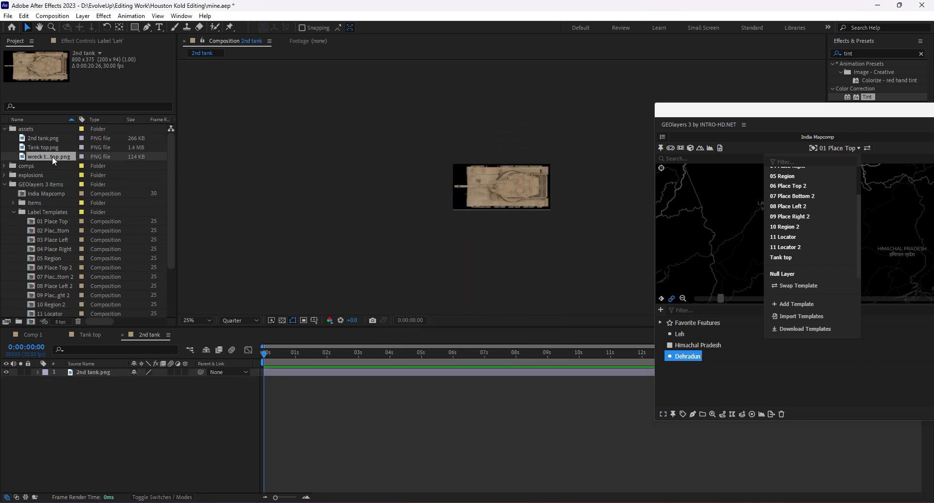
pyautogui.moveTo(48, 155); pyautogui.dragTo(30, 321)
pyautogui.moveTo(45, 156); pyautogui.dragTo(51, 234)
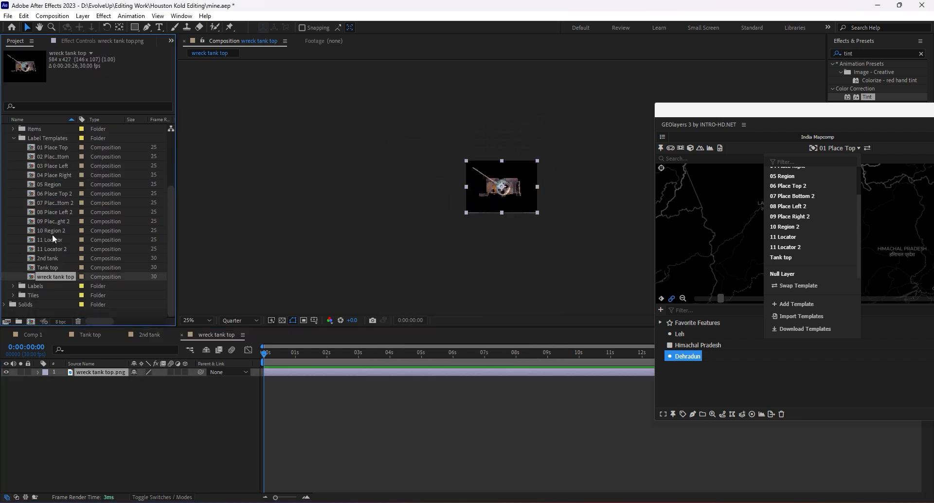
# Scale the wreck tank top composition to a new comp width of 800 with the Scale Composition script
pyautogui.click(8, 15)
pyautogui.moveTo(78, 262)
pyautogui.click(203, 373)
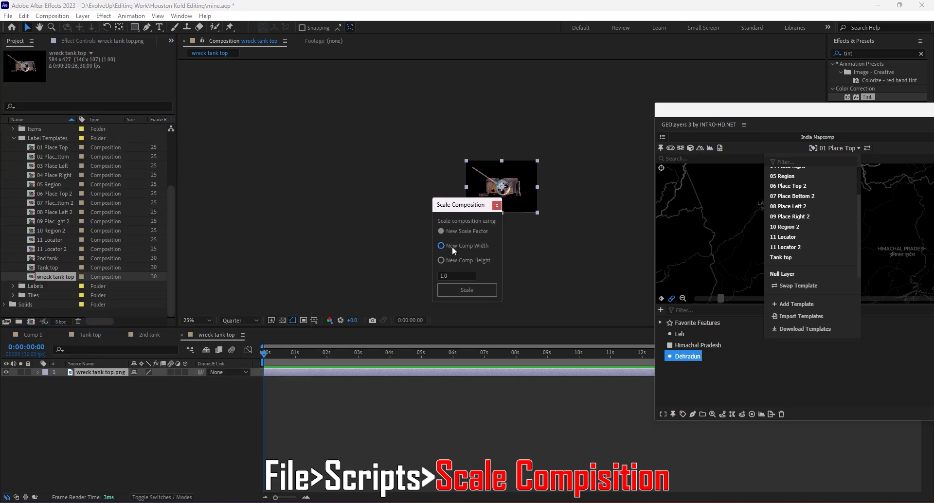
pyautogui.write('800')
pyautogui.click(488, 287)
pyautogui.click(496, 204)
# Collapse the Label Templates folder, save the project and close the tank compositions to return to Comp 1
pyautogui.click(15, 138)
pyautogui.click(399, 407)
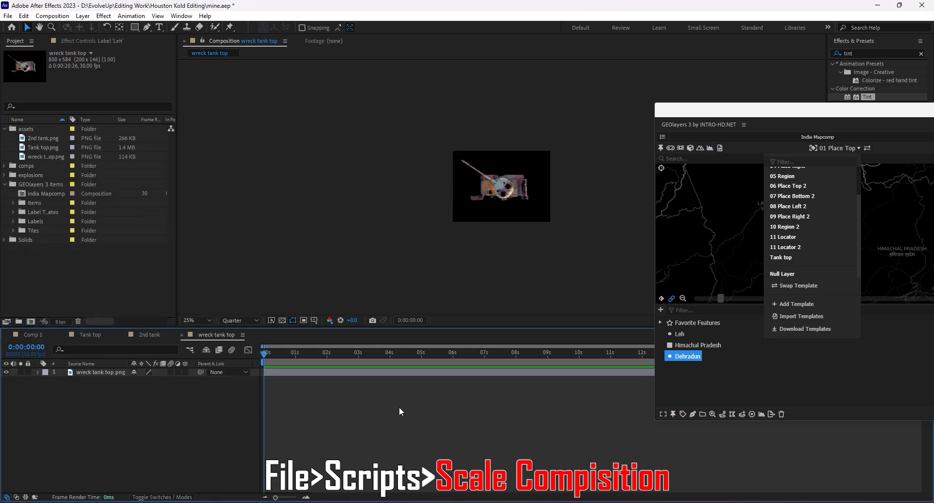
pyautogui.hotkey('ctrl', 's')
pyautogui.click(123, 335)
pyautogui.click(123, 335)
pyautogui.click(62, 335)
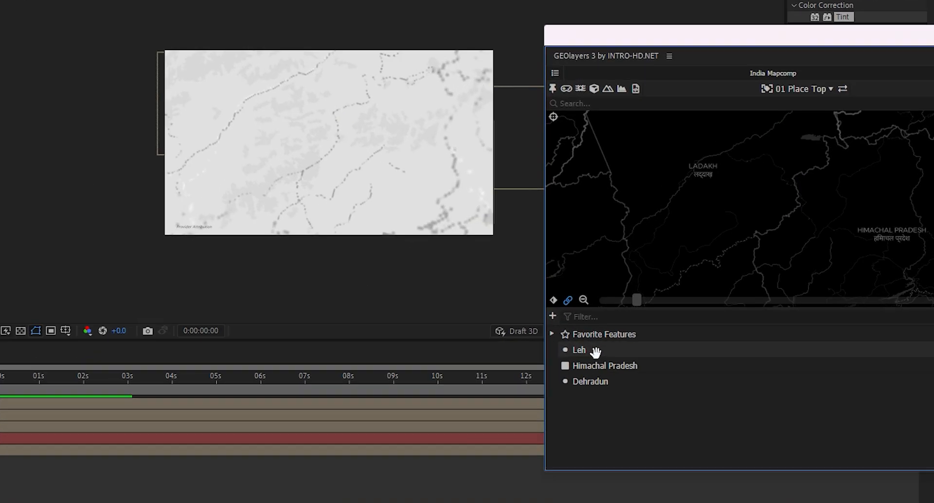
# Connect the Leh, Himachal Pradesh and Dehradun features with a straight line
pyautogui.click(581, 350)
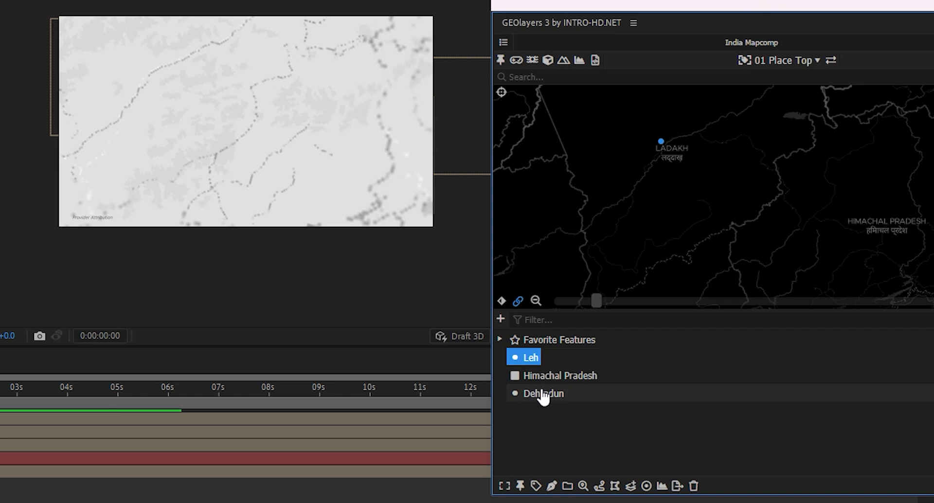
pyautogui.keyDown('shift'); pyautogui.click(587, 381); pyautogui.keyUp('shift')
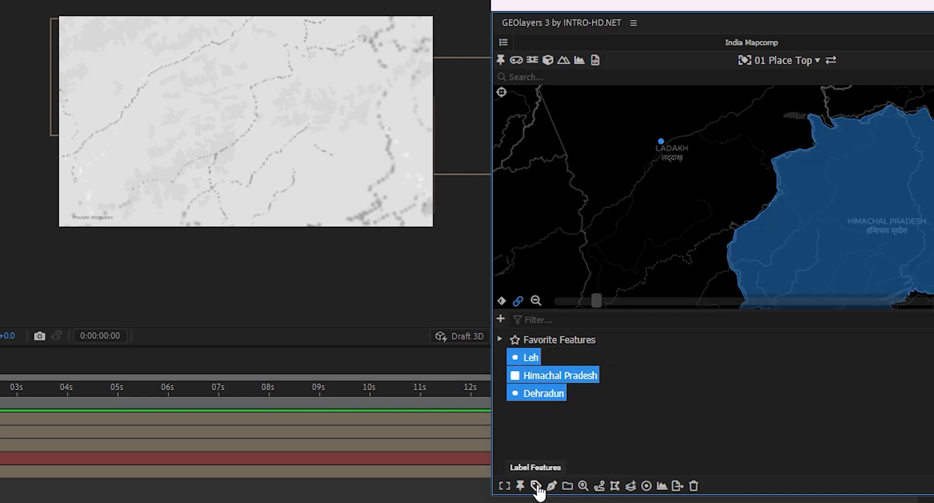
pyautogui.click(601, 486)
pyautogui.click(623, 372)
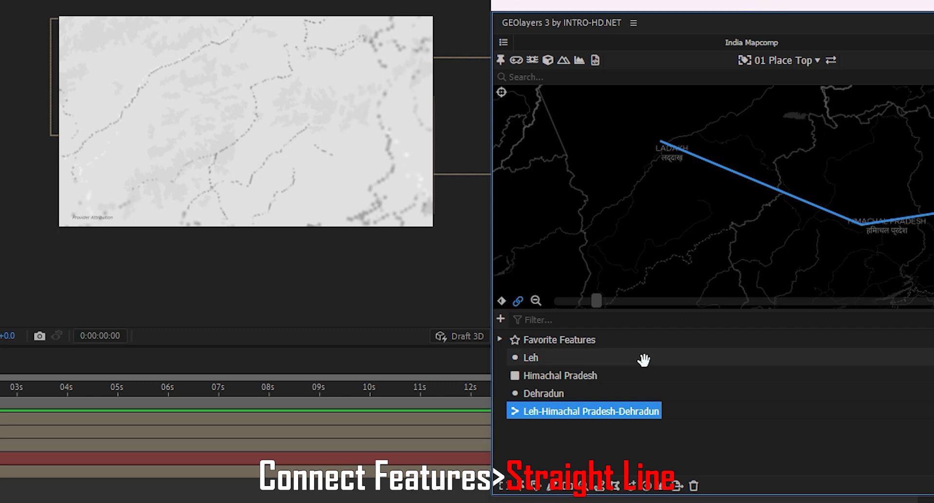
pyautogui.click(603, 444)
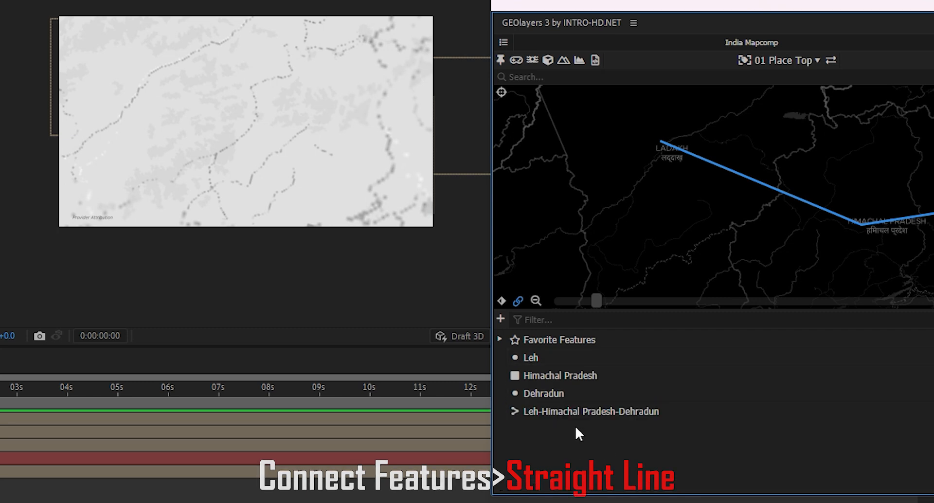
# Create an animated label along the Leh-Himachal Pradesh-Dehradun line using the Tank top template with an animation duration of 10
pyautogui.click(568, 413)
pyautogui.click(806, 70)
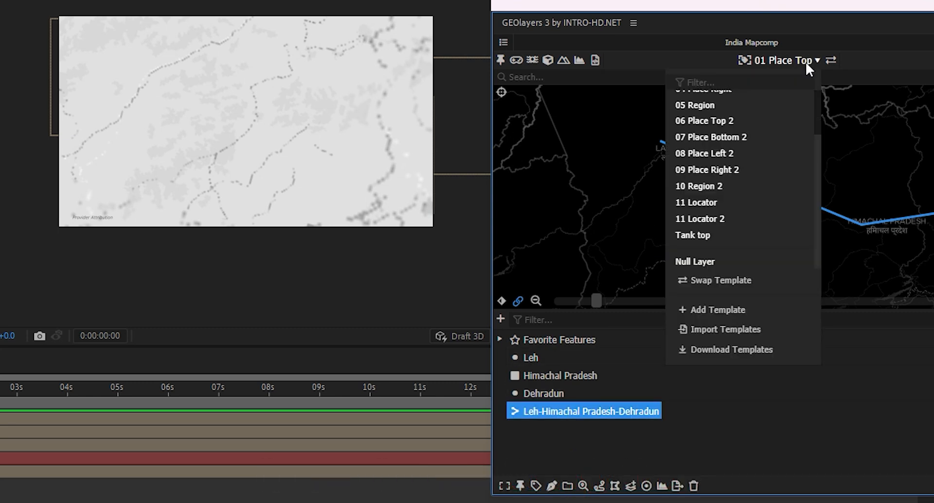
pyautogui.scroll(-2, 714, 214)
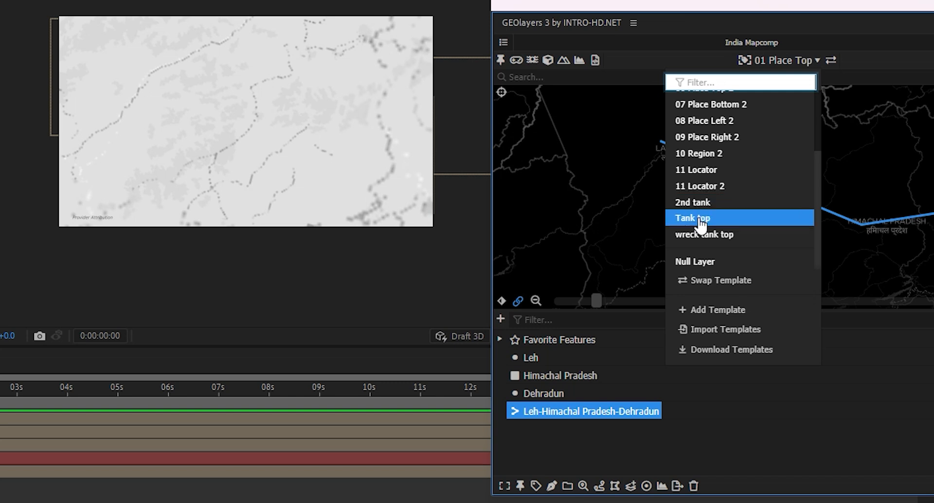
pyautogui.click(710, 218)
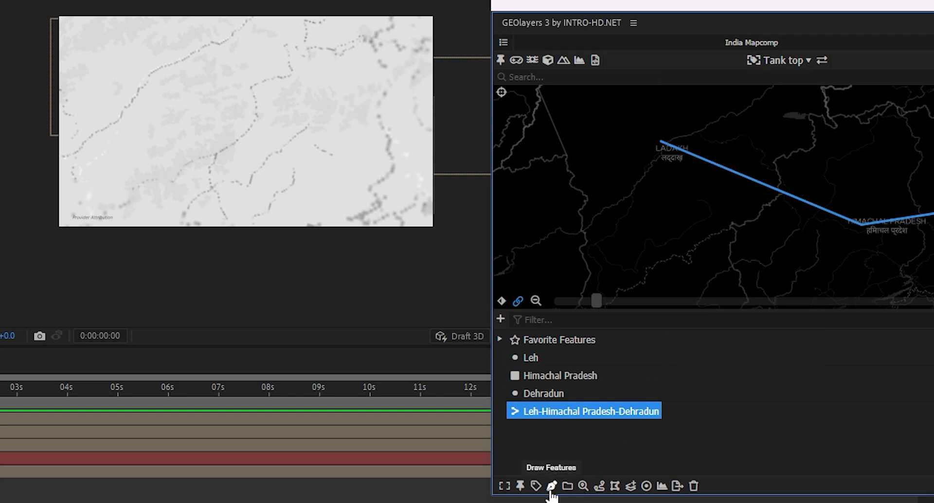
pyautogui.click(613, 466)
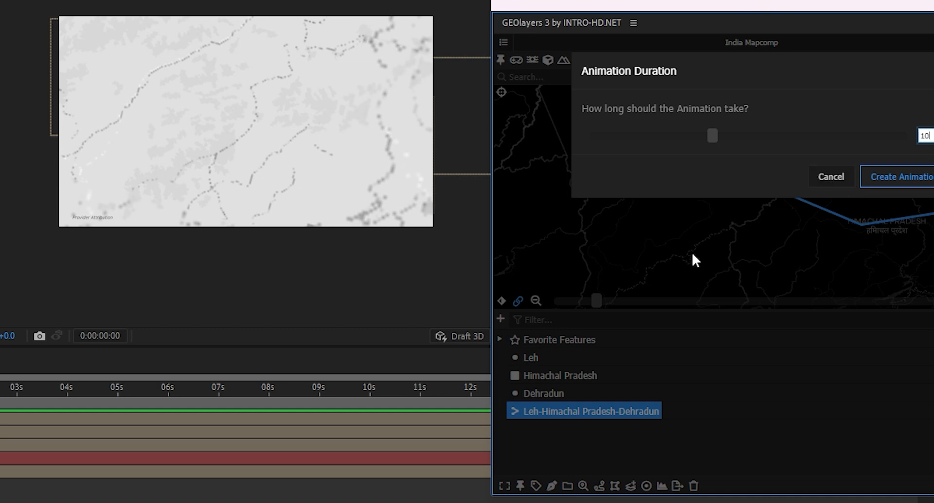
pyautogui.click(902, 179)
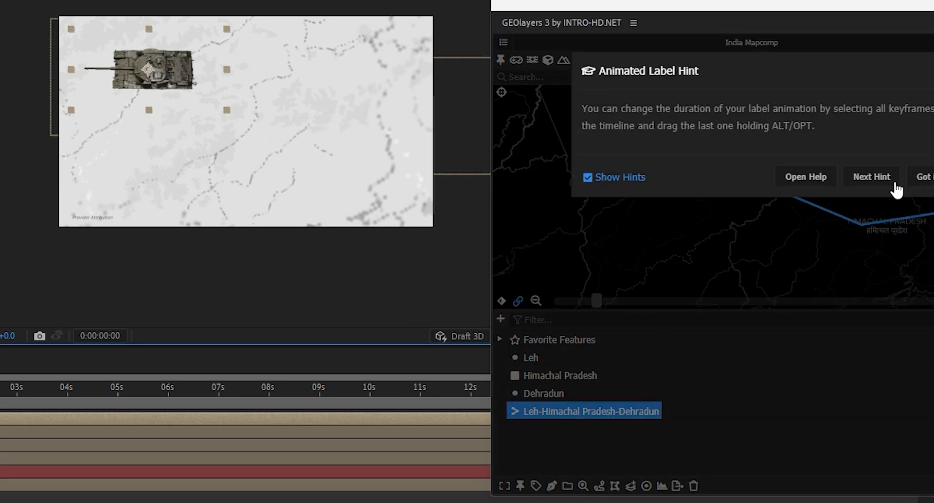
pyautogui.click(923, 177)
# Preview the tank moving along the route in Comp 1 and save the project
pyautogui.press('space')
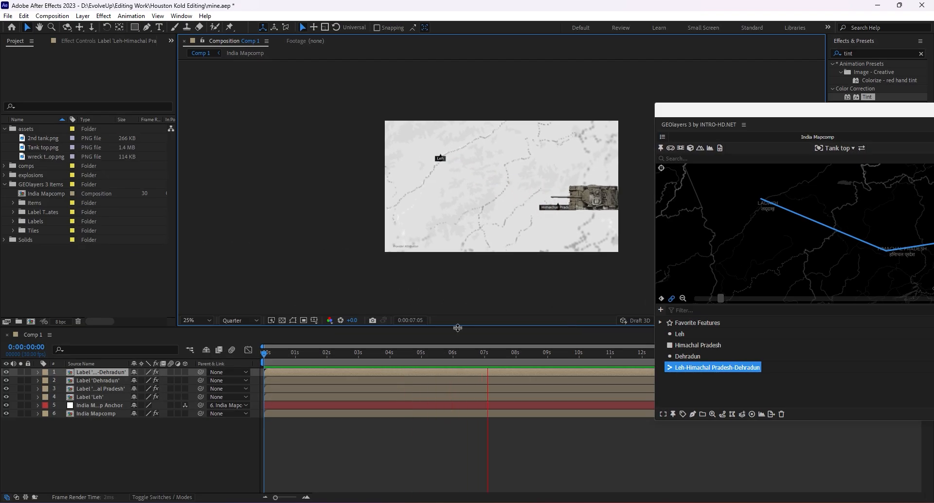
pyautogui.click(313, 425)
pyautogui.hotkey('ctrl', 's')
# Enable Scale with Map, Rotate with Map and Rotate along path on the tank's Leh-Himachal Pradesh-Dehradun label layer
pyautogui.click(102, 42)
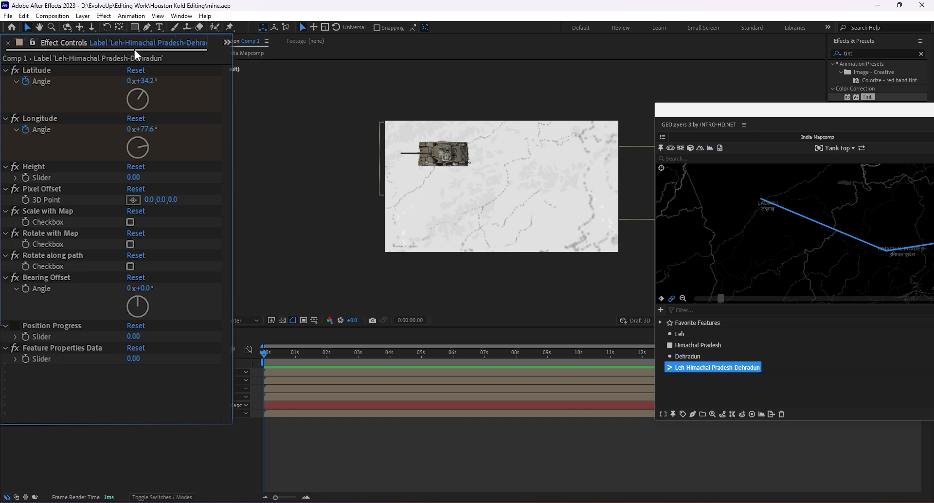
pyautogui.click(273, 371)
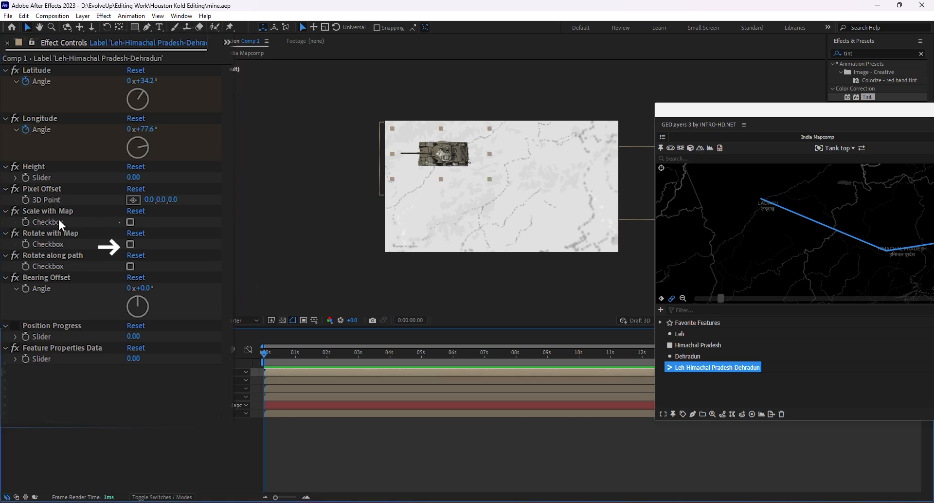
pyautogui.click(130, 221)
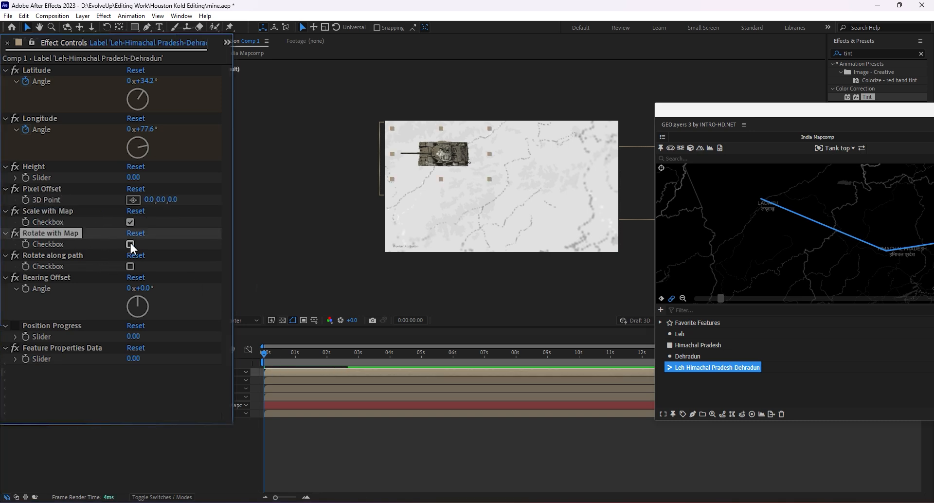
pyautogui.click(129, 266)
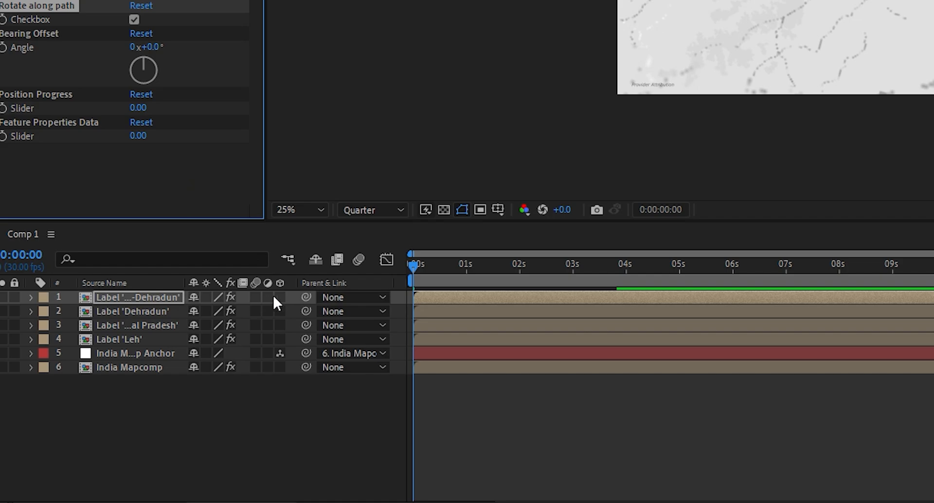
# Make the tank's route label a 3D layer and preview its rotation along the path
pyautogui.click(280, 298)
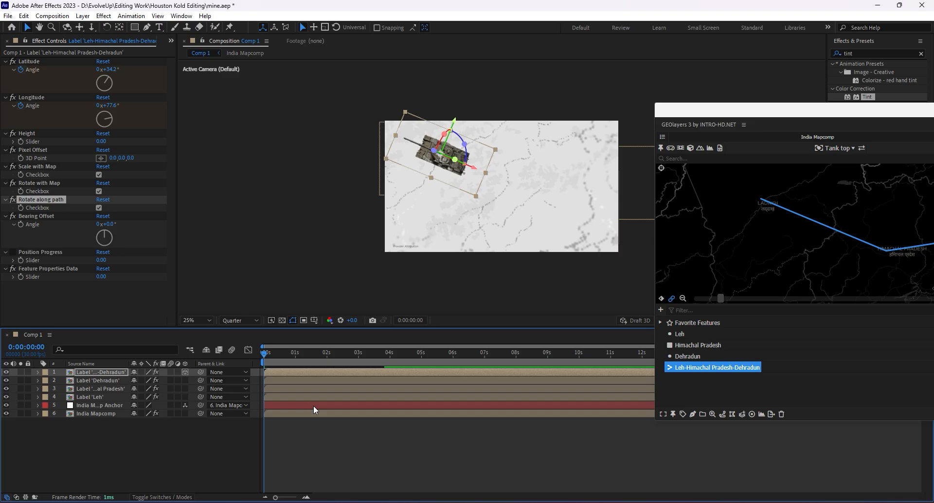
pyautogui.press('space')
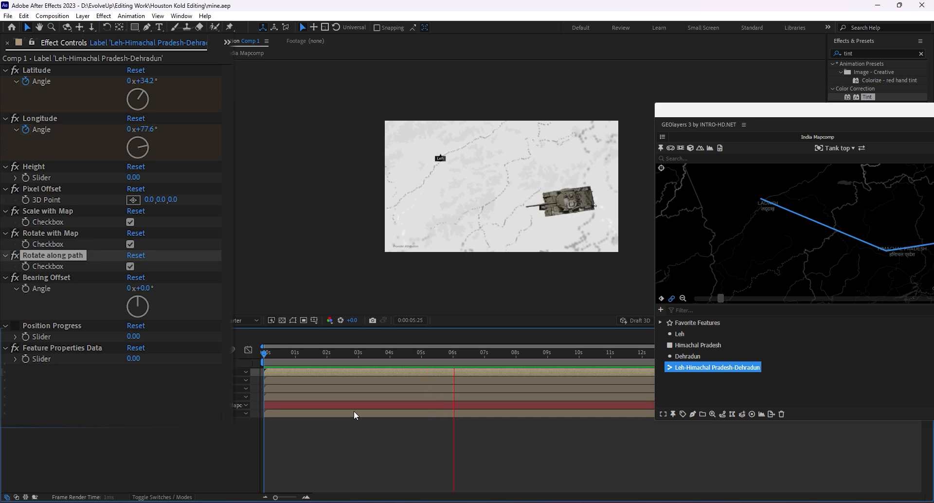
# Set the tank route label's Bearing Offset to 183° and scrub through the timeline to check its heading
pyautogui.press('space')
pyautogui.moveTo(313, 356); pyautogui.dragTo(266, 357)
pyautogui.moveTo(146, 290); pyautogui.dragTo(176, 288)
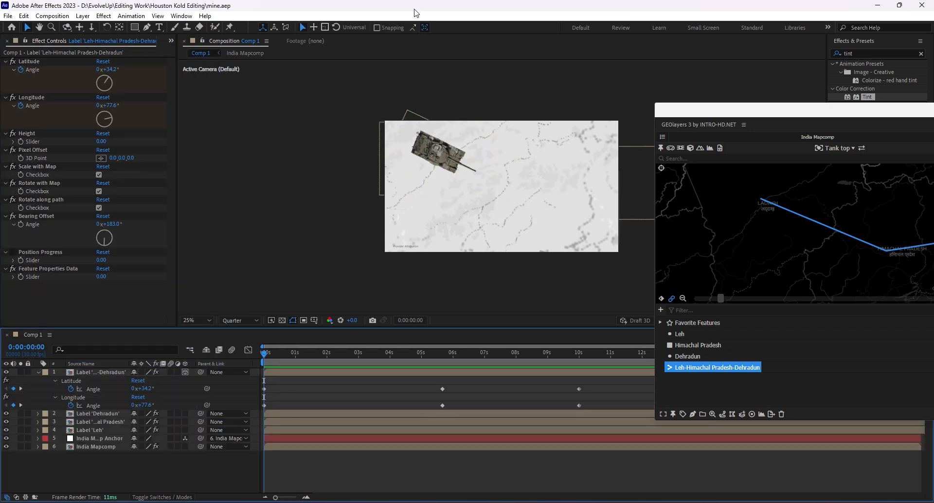
pyautogui.click(414, 9)
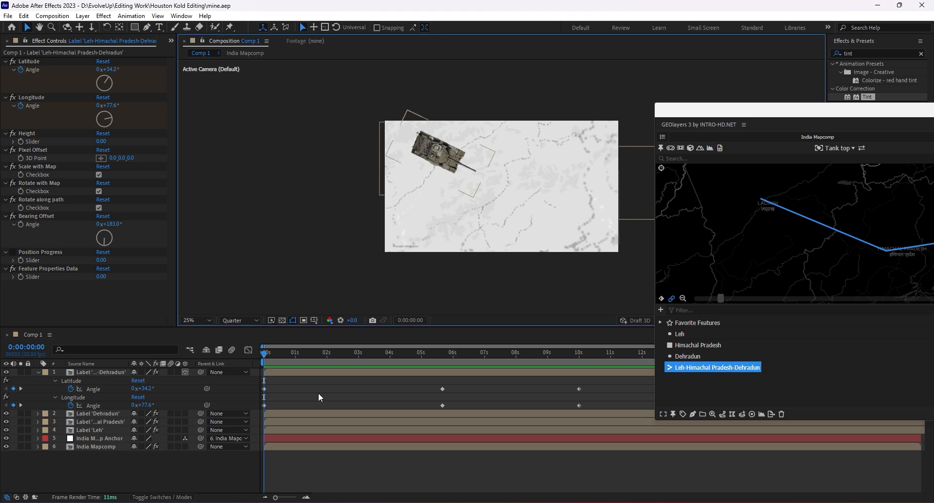
pyautogui.moveTo(318, 353); pyautogui.dragTo(380, 358)
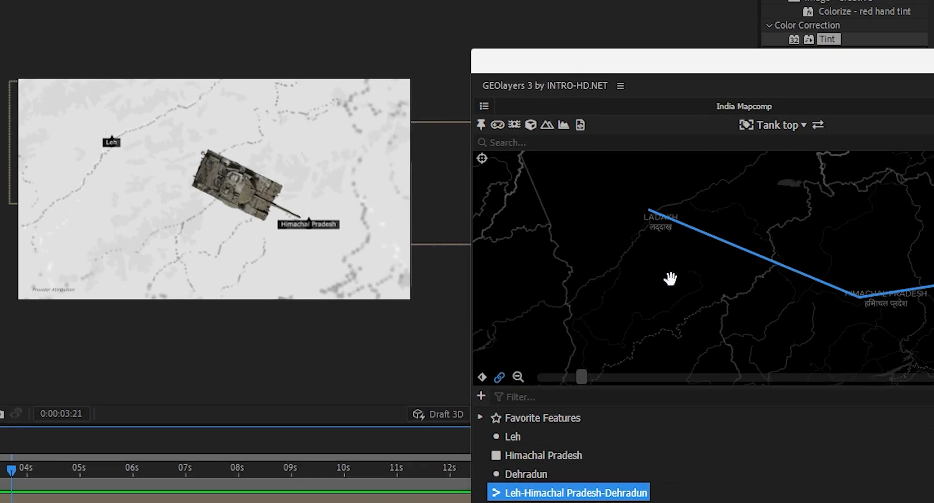
# Reframe the linked India Mapcomp view so the route starts near the frame's upper-left corner, and save the project
pyautogui.moveTo(716, 275); pyautogui.dragTo(640, 309)
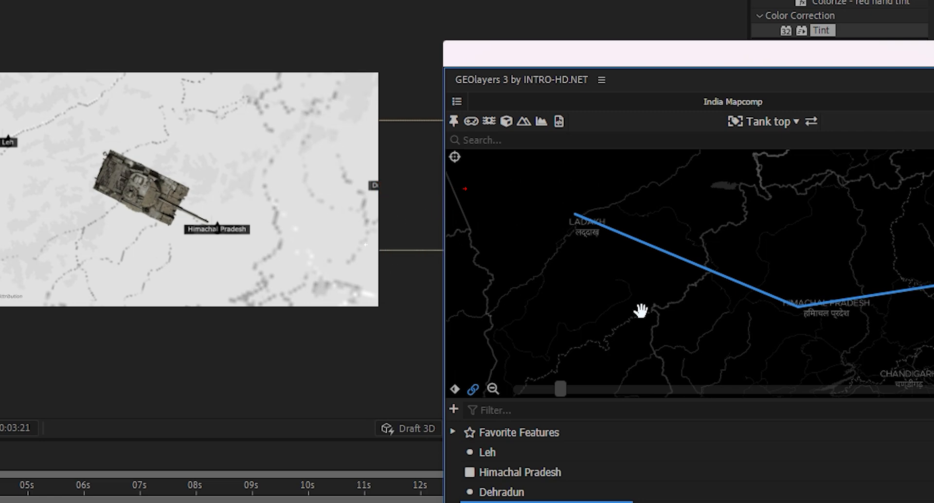
pyautogui.scroll(4, 641, 309)
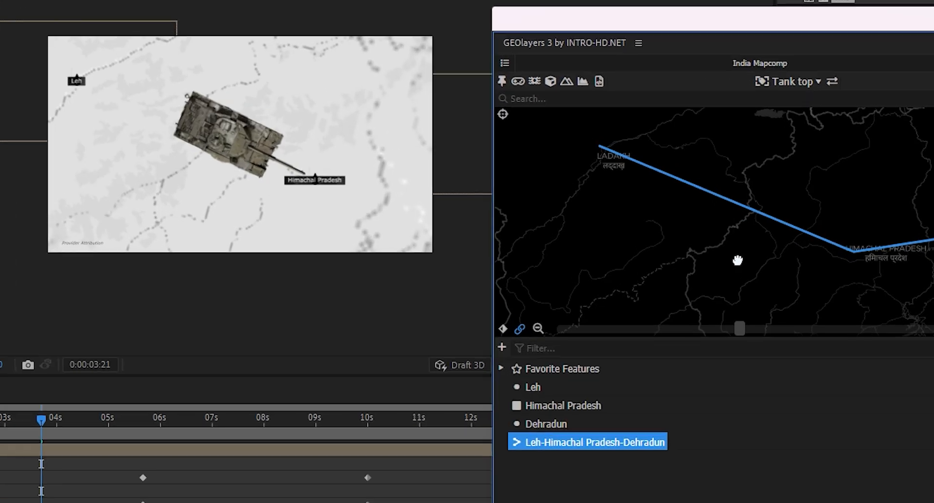
pyautogui.moveTo(738, 260)
pyautogui.mouseDown()
pyautogui.moveTo(722, 261)
pyautogui.moveTo(731, 244)
pyautogui.mouseUp()
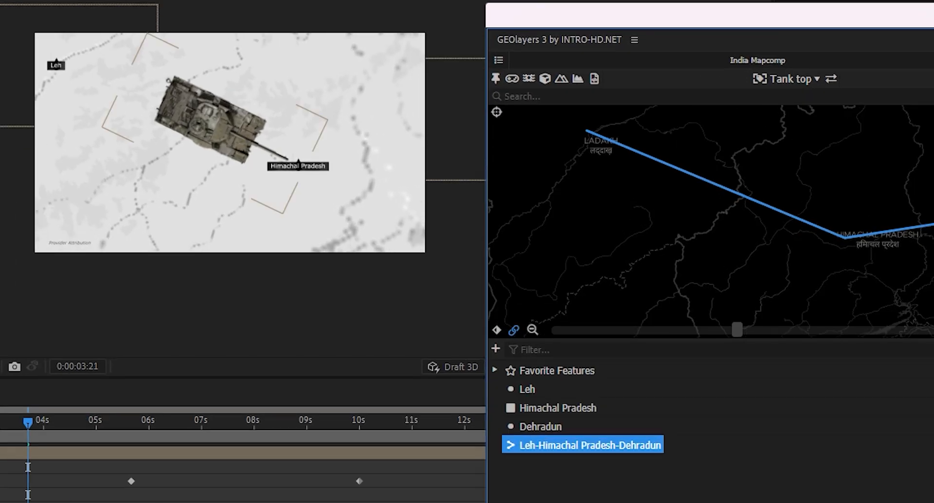
pyautogui.click(1, 418)
pyautogui.moveTo(268, 353); pyautogui.dragTo(263, 353)
pyautogui.click(73, 68)
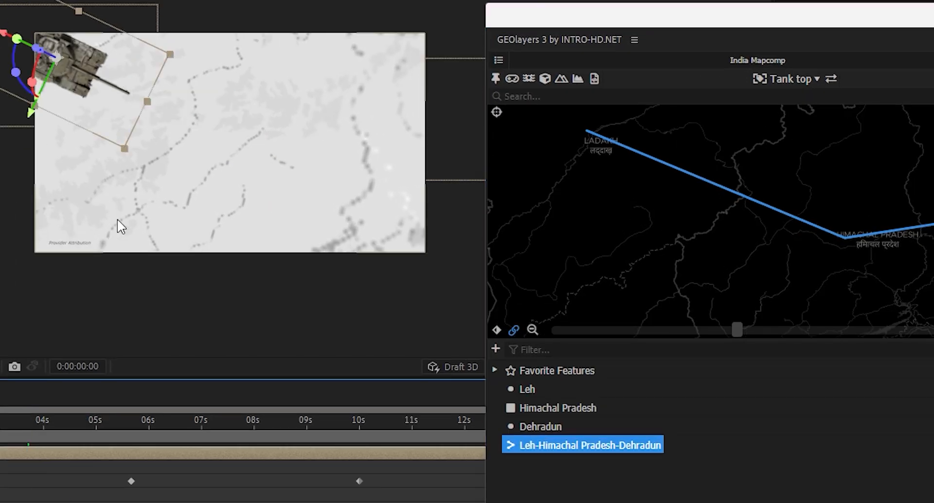
pyautogui.hotkey('ctrl', 's')
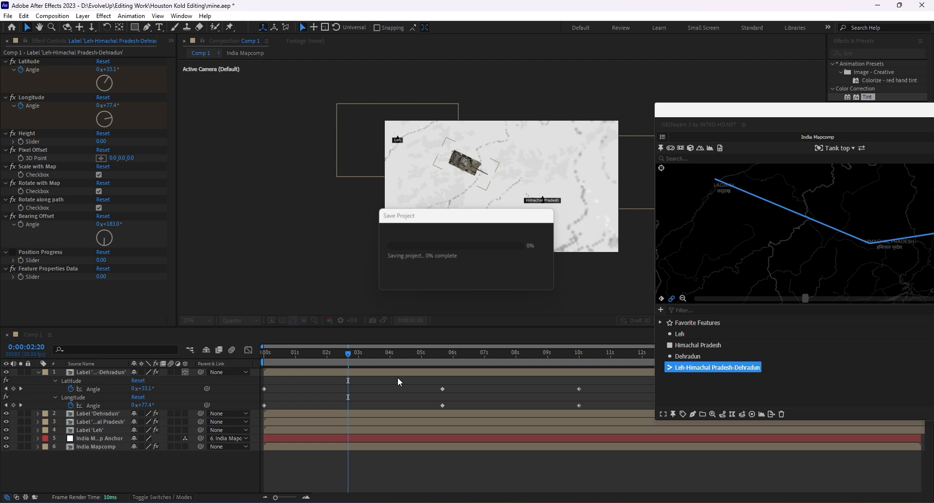
# Apply easing to all latitude and longitude keyframes of the tank's route label
pyautogui.click(399, 373)
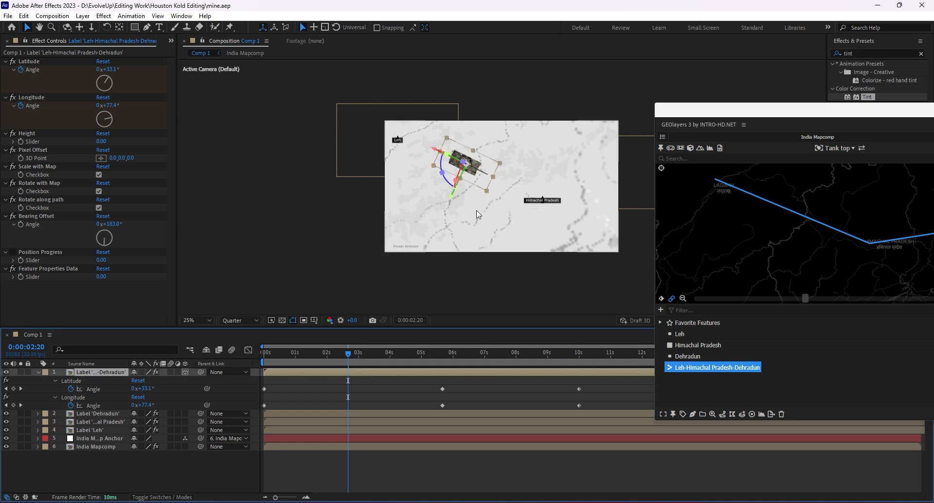
pyautogui.click(486, 193)
pyautogui.click(408, 407)
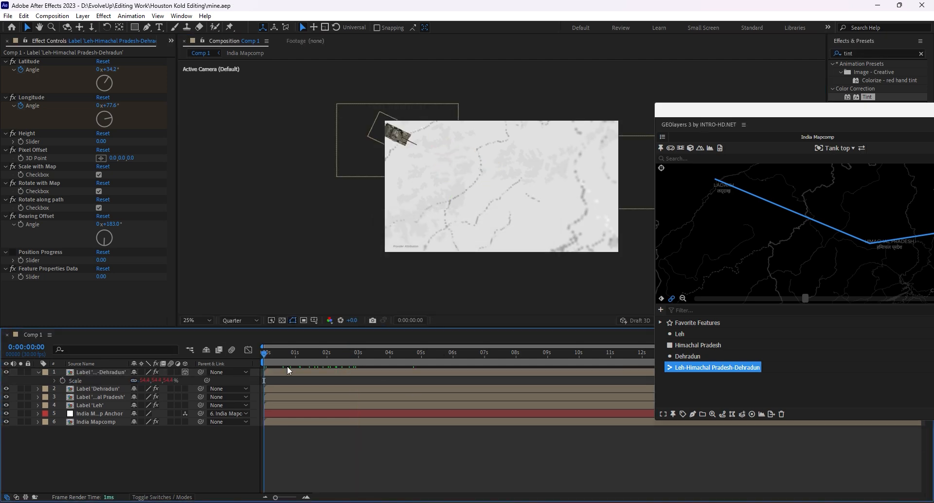
pyautogui.click(305, 372)
pyautogui.press('u')
pyautogui.press('u')
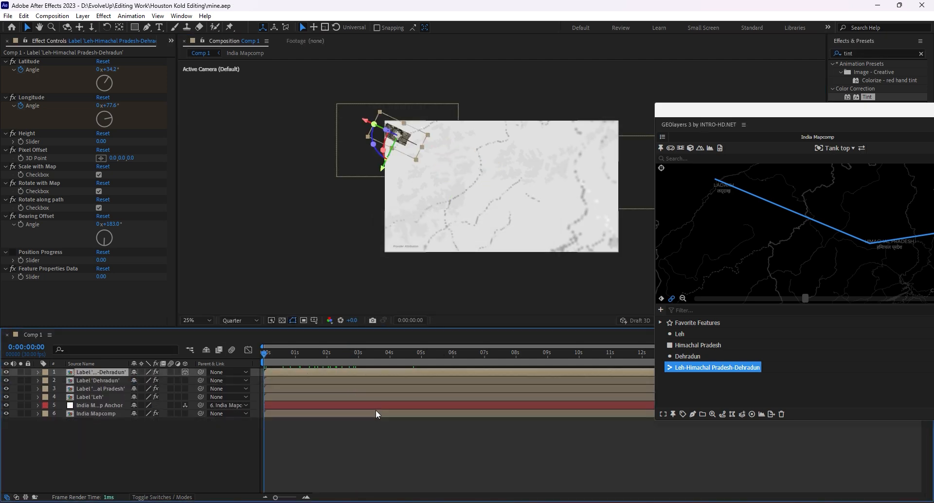
pyautogui.press('u')
pyautogui.moveTo(618, 388); pyautogui.dragTo(235, 423)
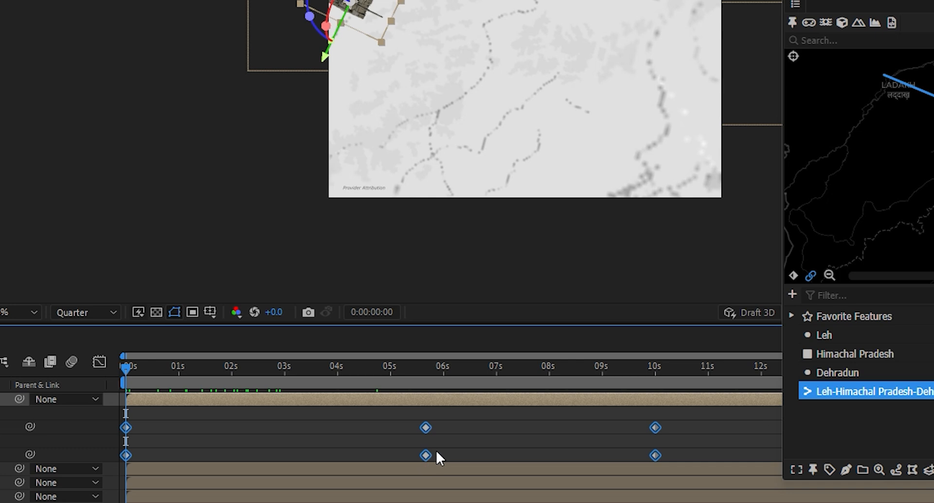
pyautogui.click(469, 443)
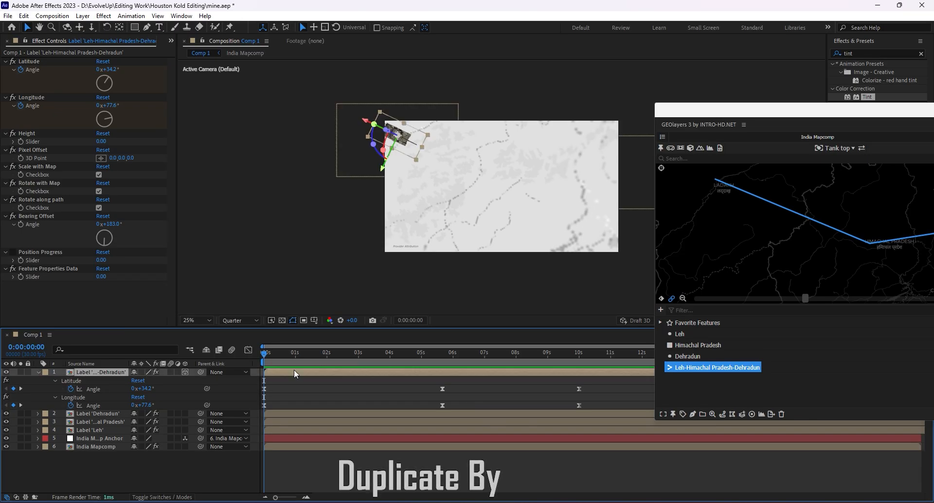
# Duplicate the tank's route label twice and move a duplicate to a Pixel Offset of 49, 360, 0
pyautogui.hotkey('ctrl', 'd')
pyautogui.hotkey('ctrl', 'd')
pyautogui.click(406, 158)
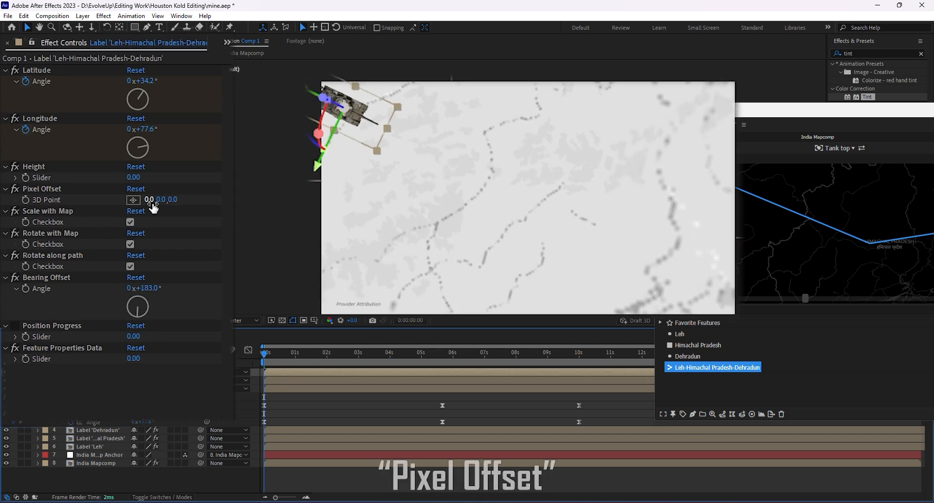
pyautogui.moveTo(159, 199); pyautogui.dragTo(313, 183)
pyautogui.hotkey('ctrl', 'z')
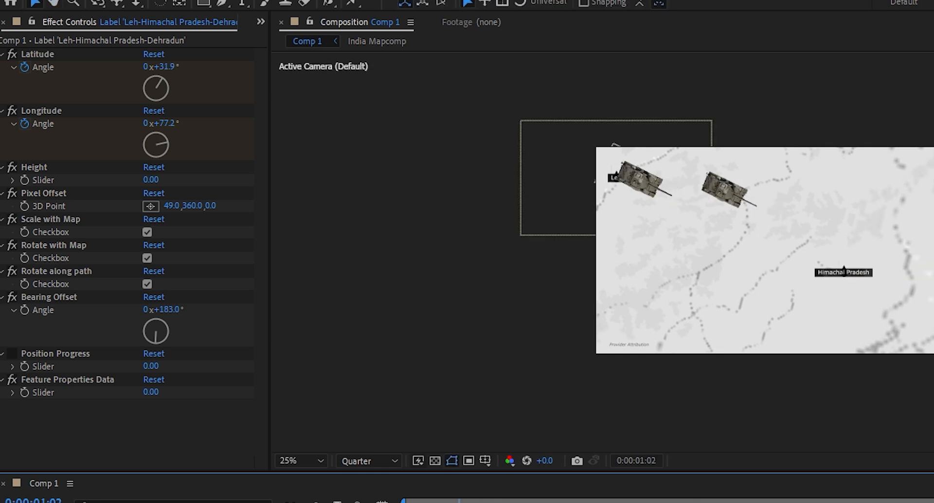
# Spread the tank duplicates apart on the map by adjusting their Pixel Offset X and Y values
pyautogui.moveTo(173, 208); pyautogui.dragTo(6, 208)
pyautogui.moveTo(195, 209); pyautogui.dragTo(6, 208)
pyautogui.moveTo(172, 206); pyautogui.dragTo(72, 207)
pyautogui.moveTo(201, 207); pyautogui.dragTo(117, 209)
# Duplicate a tank label again and set a Pixel Offset of -479, -147, -254 to complete the five-tank formation
pyautogui.click(629, 215)
pyautogui.hotkey('ctrl', 'd')
pyautogui.moveTo(198, 206); pyautogui.dragTo(401, 237)
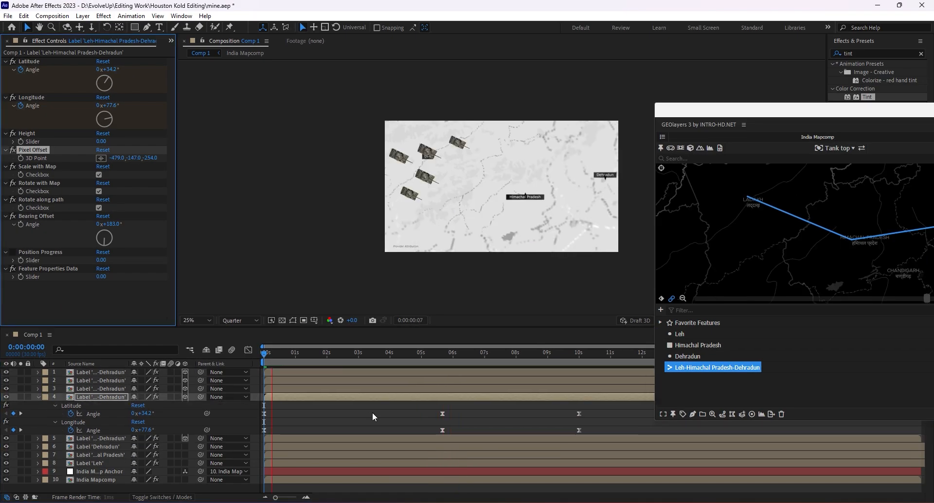
# Select the five tank label layers, reveal their latitude and longitude keyframes, and scrub through the formation's movement
pyautogui.moveTo(328, 364); pyautogui.dragTo(264, 364)
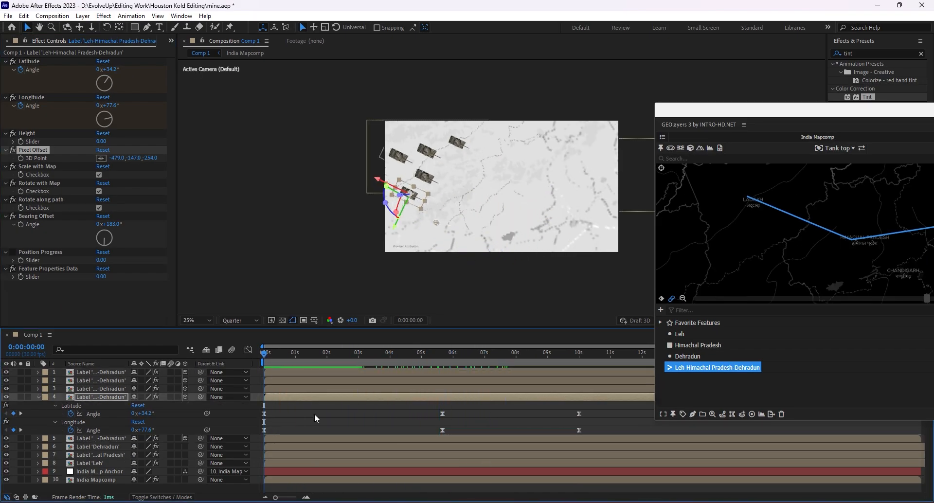
pyautogui.click(38, 397)
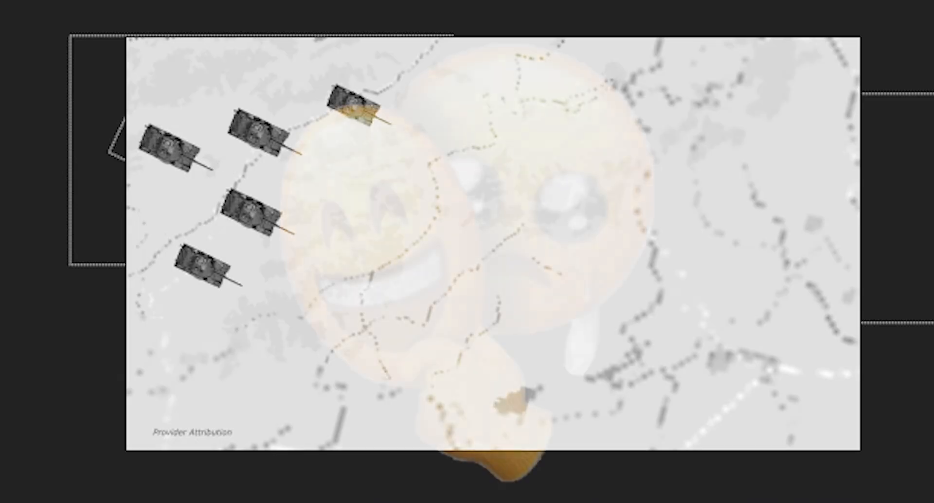
pyautogui.click(93, 372)
pyautogui.keyDown('shift'); pyautogui.click(93, 405); pyautogui.keyUp('shift')
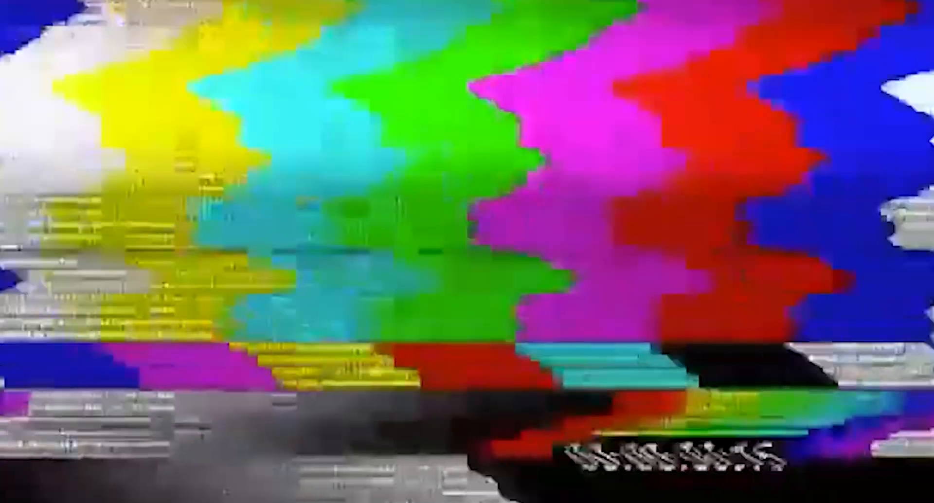
pyautogui.moveTo(255, 347); pyautogui.dragTo(441, 364)
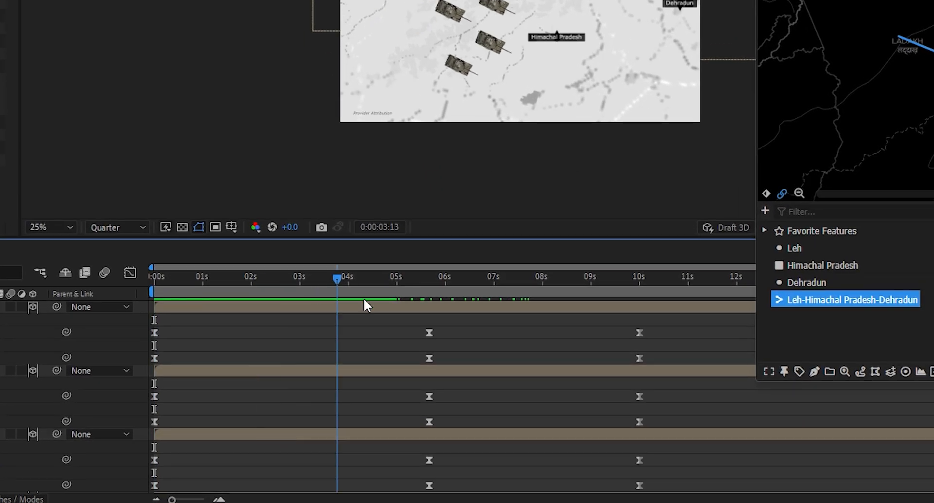
# Move the first tank layer's middle latitude and longitude keyframes to 0:00:05:17
pyautogui.scroll(-5, 481, 424)
pyautogui.scroll(3, 482, 425)
pyautogui.press('pageup')
pyautogui.press('pageup')
pyautogui.press('pageup')
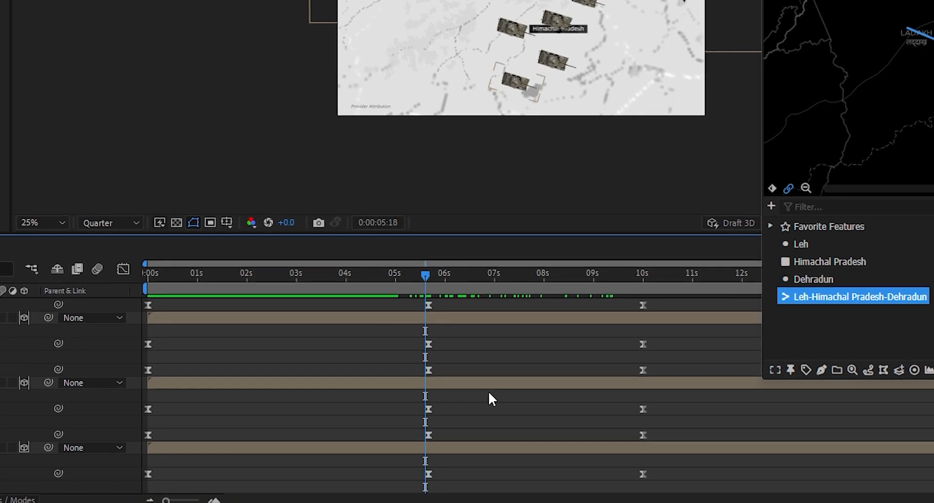
pyautogui.scroll(2, 491, 386)
pyautogui.moveTo(451, 328); pyautogui.dragTo(424, 354)
pyautogui.click(449, 340)
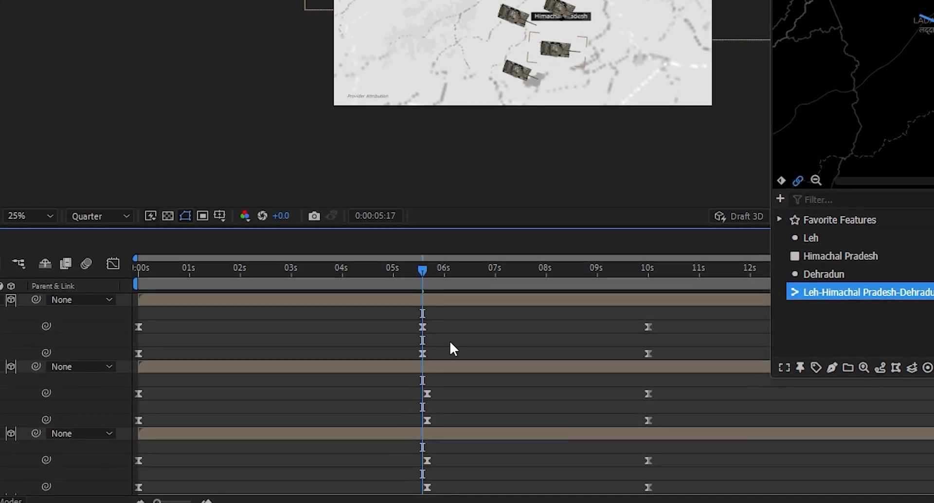
# Shift the second tank layer's middle latitude and longitude keyframes earlier, to 0:00:05:15
pyautogui.press('pageup')
pyautogui.press('pageup')
pyautogui.moveTo(446, 393); pyautogui.dragTo(426, 423)
pyautogui.moveTo(428, 420); pyautogui.dragTo(420, 420)
# Move the next tank layer's middle keyframes to about 5.9 seconds and its final keyframes to about 9.6 seconds
pyautogui.scroll(-2, 430, 409)
pyautogui.moveTo(448, 374); pyautogui.dragTo(424, 407)
pyautogui.moveTo(427, 403); pyautogui.dragTo(439, 402)
pyautogui.scroll(1, 549, 372)
pyautogui.moveTo(636, 413); pyautogui.dragTo(637, 446)
# Move the lowest tank layer's middle keyframes to about 5 seconds and its final keyframes to about 10.6 seconds
pyautogui.scroll(-4, 665, 428)
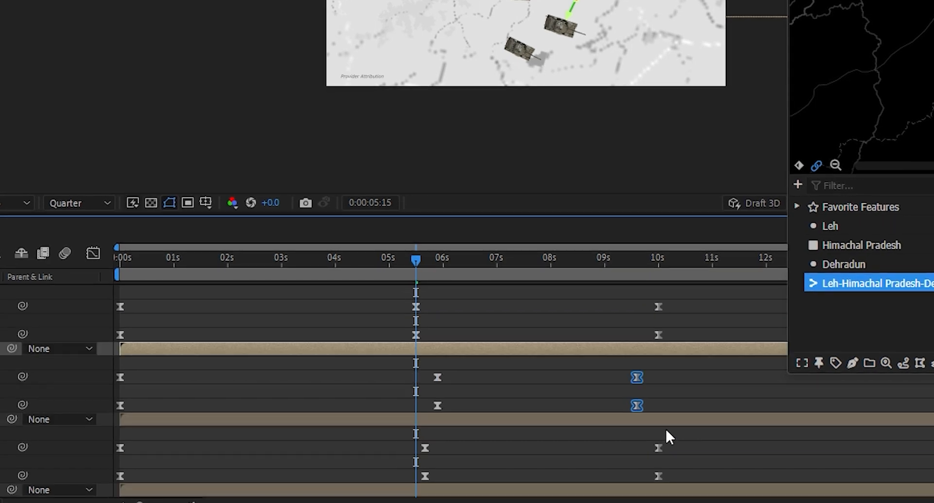
pyautogui.moveTo(442, 389); pyautogui.dragTo(390, 421)
pyautogui.moveTo(614, 398); pyautogui.dragTo(694, 428)
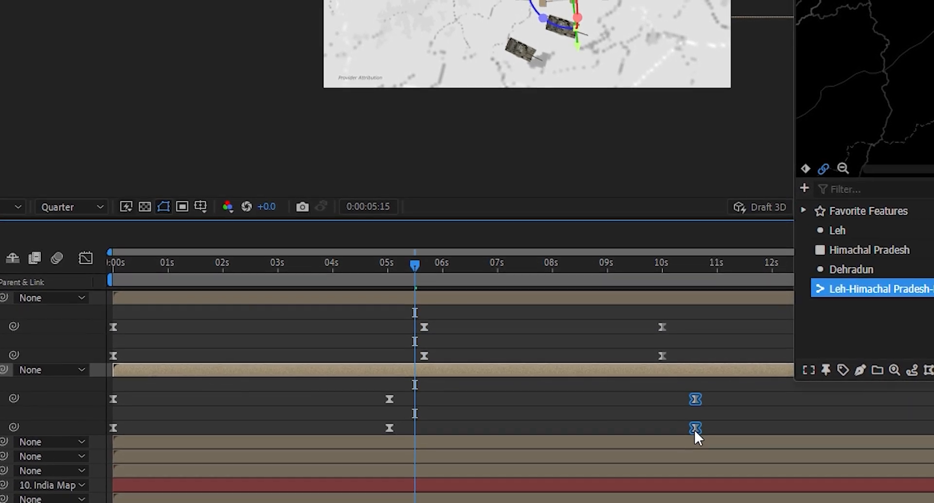
# Adjust the timing of an upper tank layer's final keyframes and scrub through the staggered tank movement
pyautogui.scroll(5, 690, 418)
pyautogui.moveTo(681, 326); pyautogui.dragTo(657, 358)
pyautogui.moveTo(662, 357); pyautogui.dragTo(661, 410)
pyautogui.scroll(-4, 687, 428)
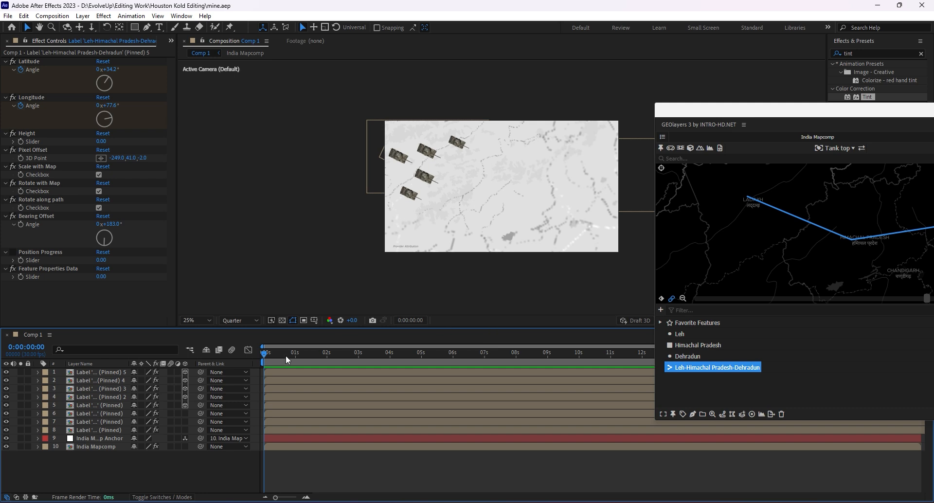
pyautogui.moveTo(286, 356); pyautogui.dragTo(300, 359)
# Draw a shape with a diagonal edge over the map's right half with the Pen tool and set its stroke to None
pyautogui.click(537, 113)
pyautogui.click(452, 275)
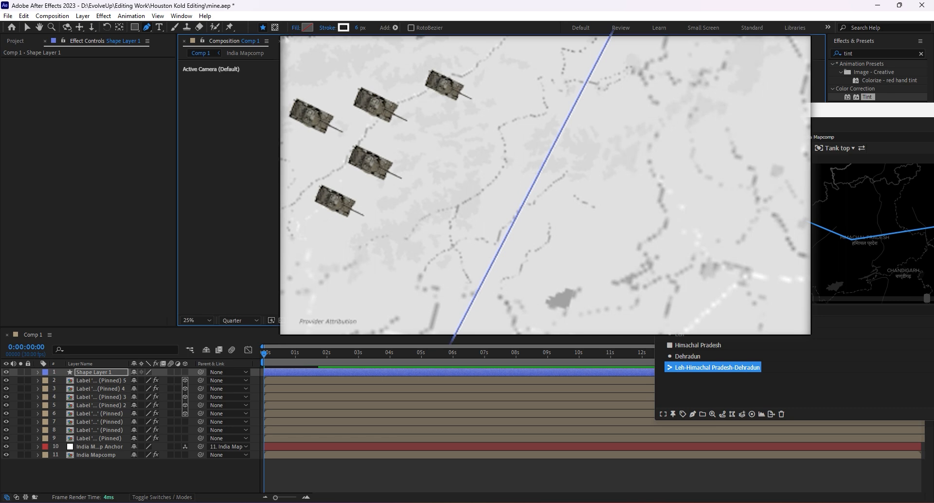
pyautogui.click(326, 27)
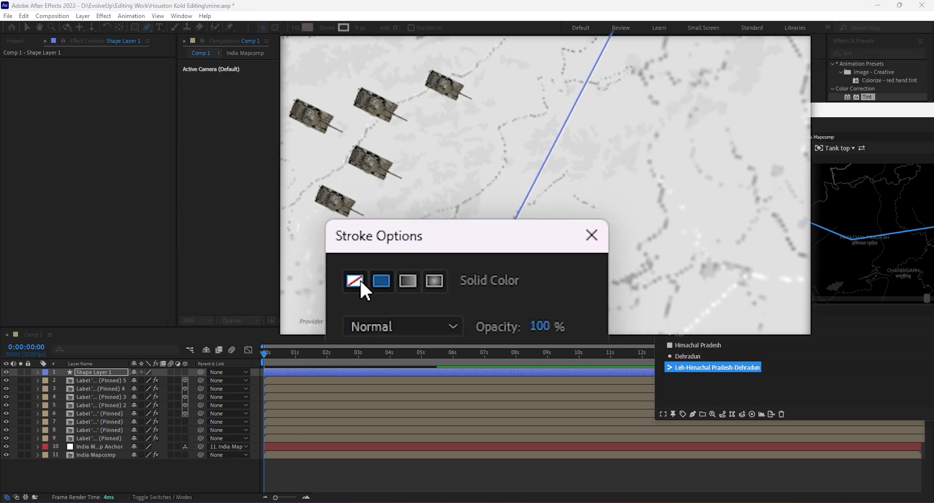
pyautogui.click(359, 278)
pyautogui.press('Return')
# Set the shape's fill colour to red, FF0000
pyautogui.click(306, 28)
pyautogui.click(181, 121)
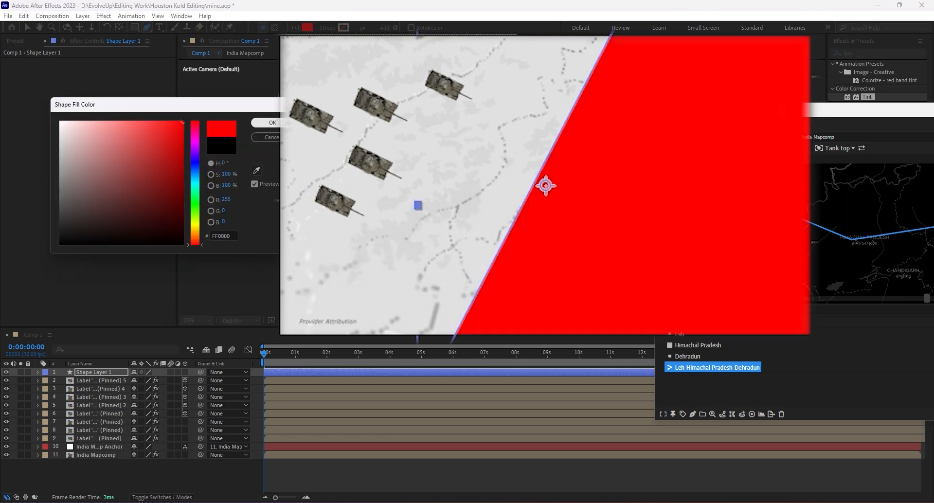
pyautogui.click(267, 123)
# Add a point midway along the red shape's diagonal edge and pull it inward to bend the edge
pyautogui.moveTo(524, 182); pyautogui.dragTo(527, 194)
pyautogui.press('v')
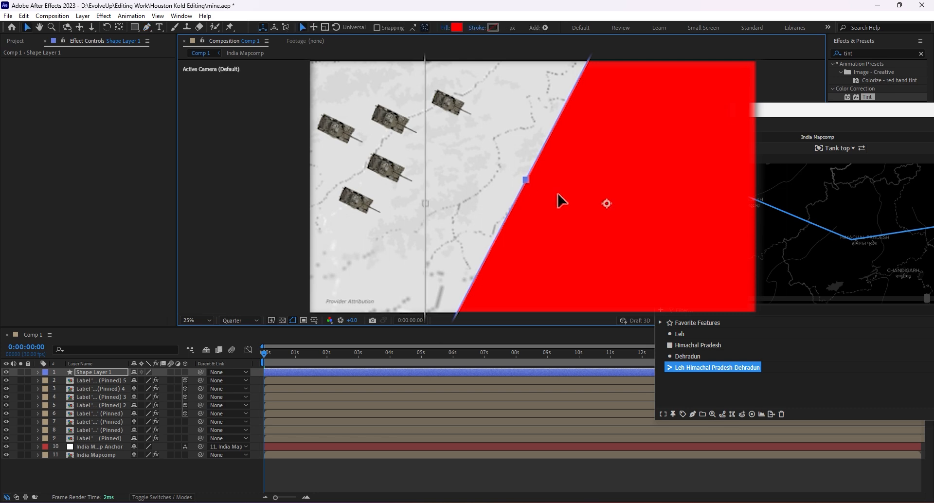
pyautogui.press('g')
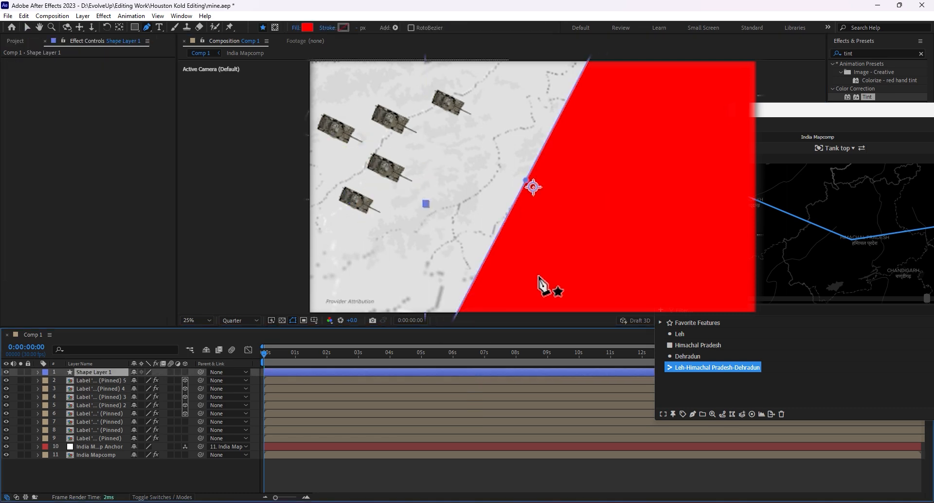
pyautogui.moveTo(529, 181); pyautogui.dragTo(567, 206)
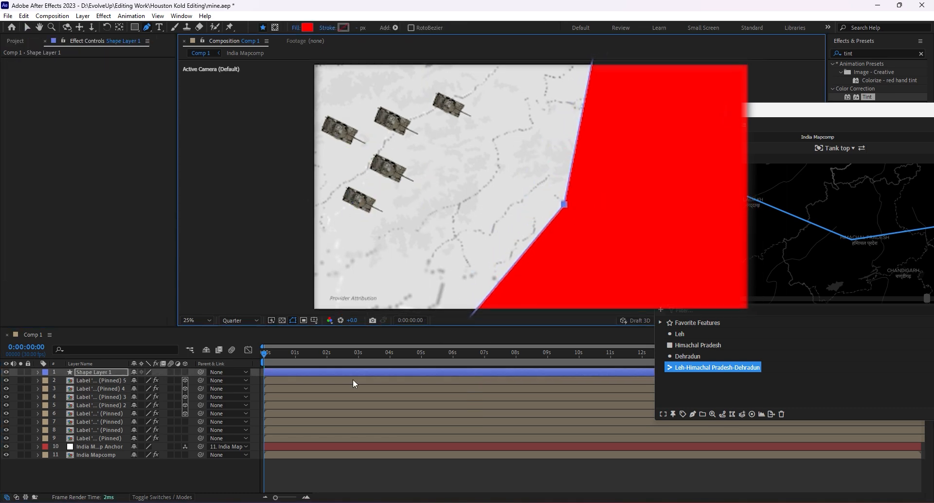
# Move the red shape left to position 671, 540 and extend its right corners beyond the map frame
pyautogui.press('p')
pyautogui.moveTo(134, 381); pyautogui.dragTo(2, 385)
pyautogui.moveTo(599, 105); pyautogui.dragTo(635, 110)
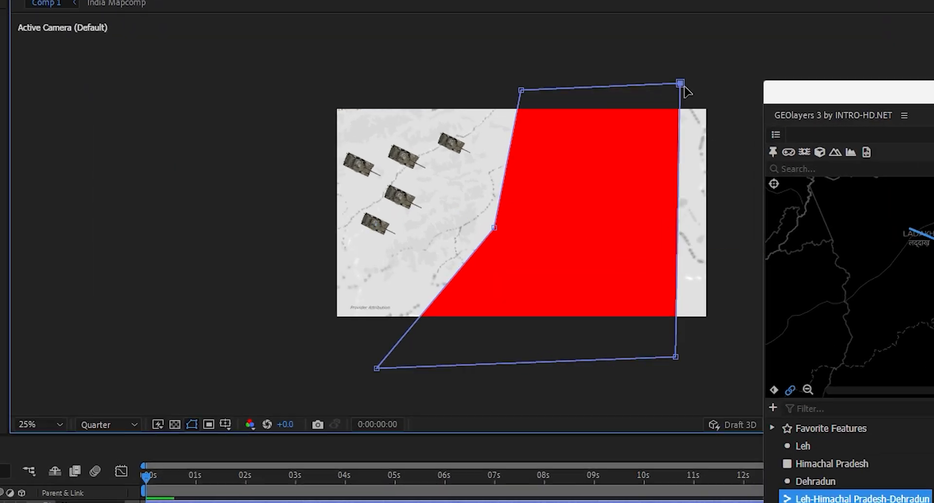
pyautogui.moveTo(675, 357); pyautogui.dragTo(747, 371)
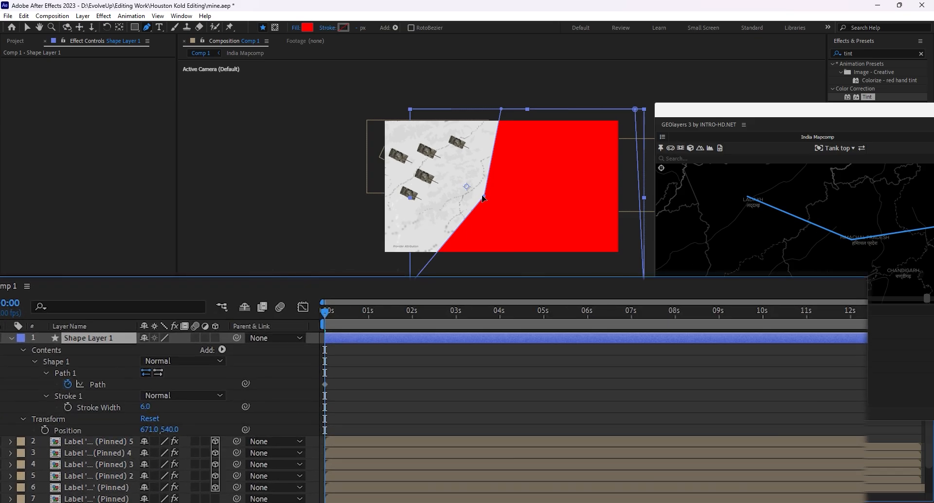
# Adjust the red shape's starting edge at 0 s, then at 12 s pull its left-side points toward the map's right edge to animate its retreat
pyautogui.moveTo(493, 227); pyautogui.dragTo(464, 227)
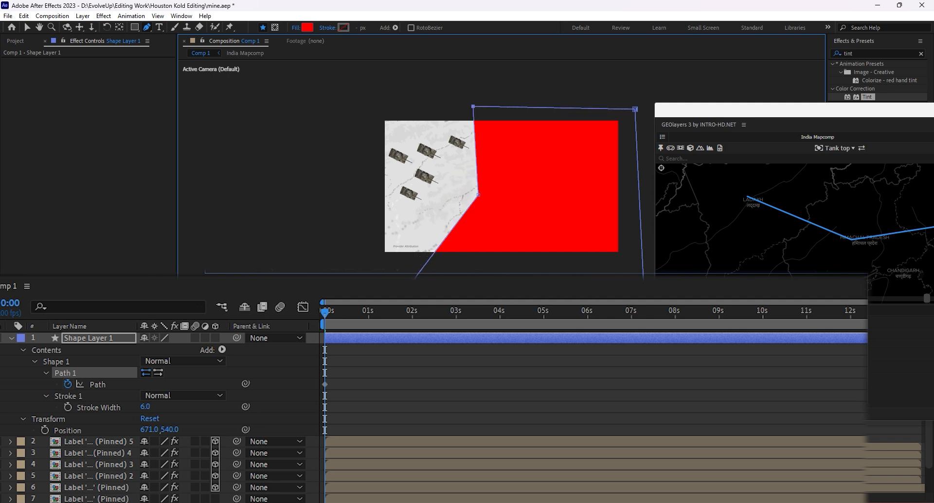
pyautogui.moveTo(352, 312); pyautogui.dragTo(552, 348)
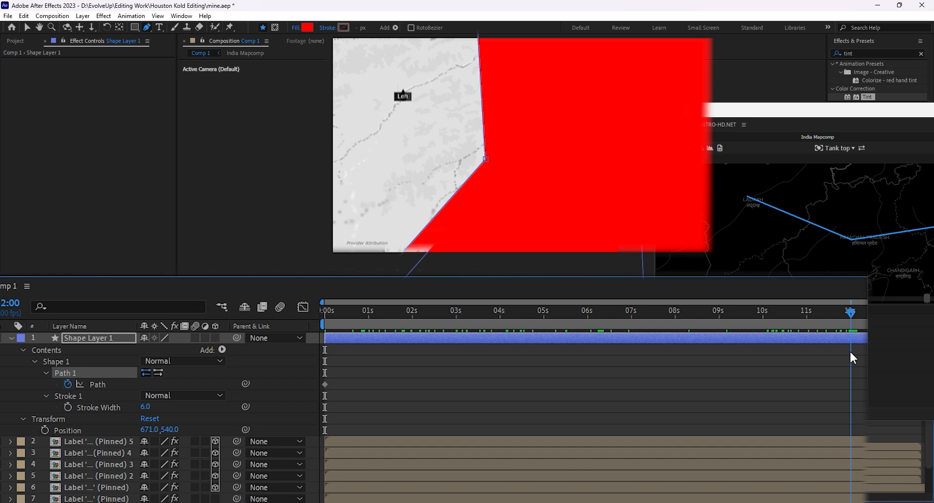
pyautogui.moveTo(485, 159); pyautogui.dragTo(657, 187)
pyautogui.moveTo(493, 31); pyautogui.dragTo(710, 32)
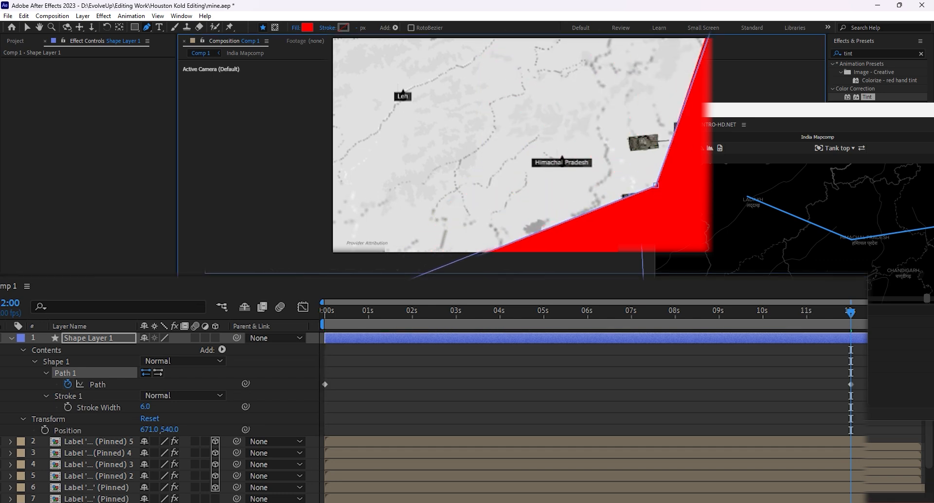
pyautogui.moveTo(391, 287); pyautogui.dragTo(609, 287)
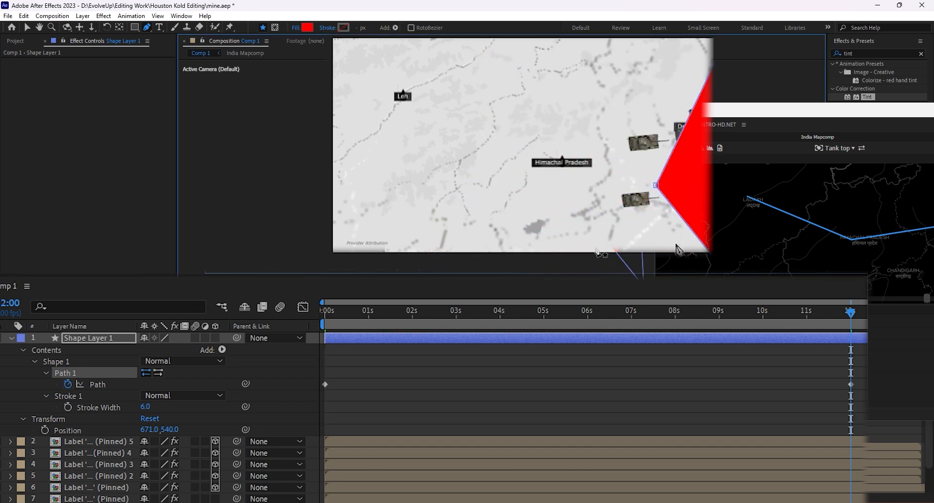
pyautogui.moveTo(657, 185); pyautogui.dragTo(730, 187)
# Apply Easy Ease to both path keyframes of the red shape and move the last one to 11 s
pyautogui.moveTo(660, 399); pyautogui.dragTo(237, 432)
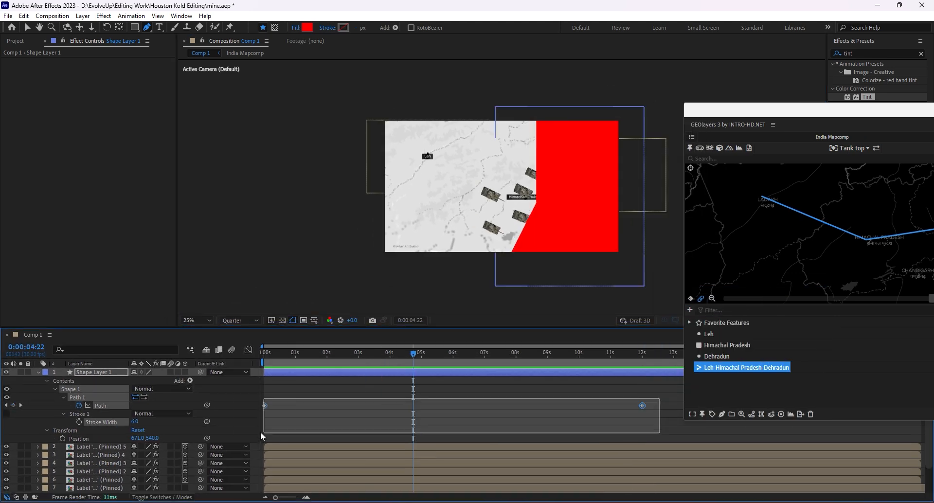
pyautogui.press('F9')
pyautogui.click(611, 354)
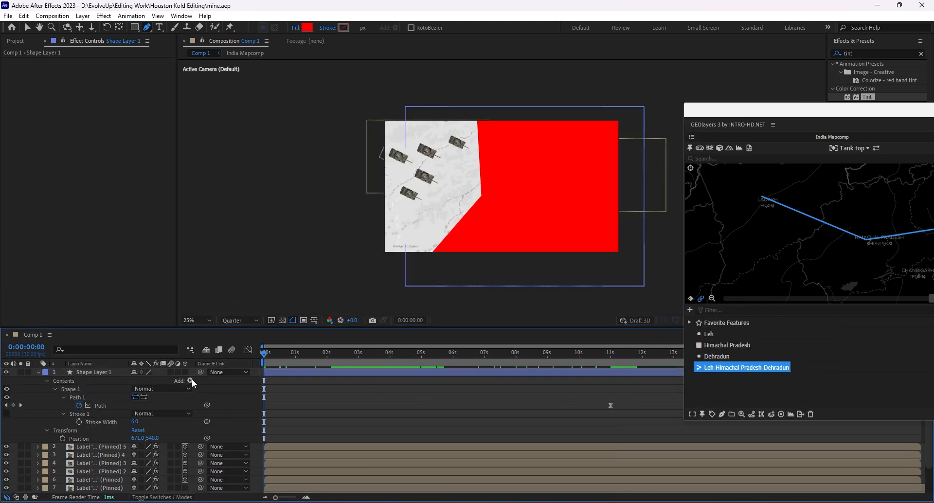
# Add a Repeater to the red shape layer and set its copies to 2
pyautogui.click(189, 381)
pyautogui.click(218, 311)
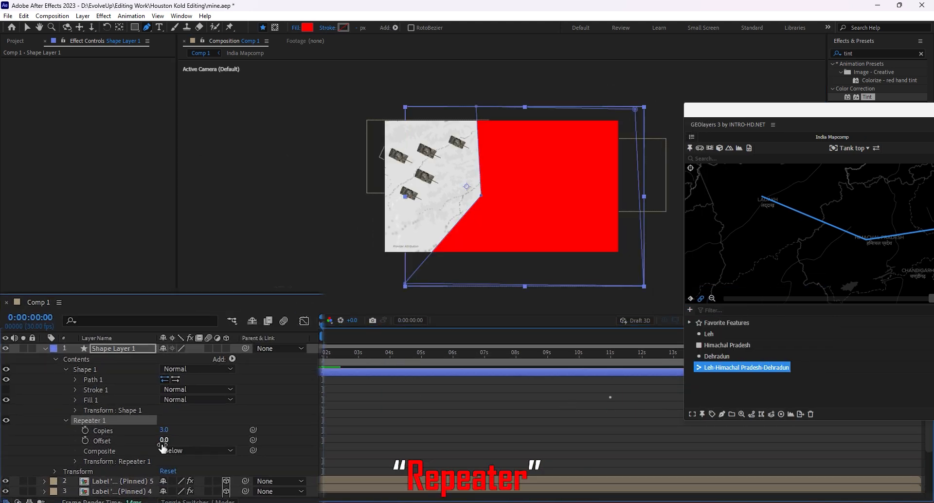
pyautogui.click(180, 434)
pyautogui.write('2')
pyautogui.press('Return')
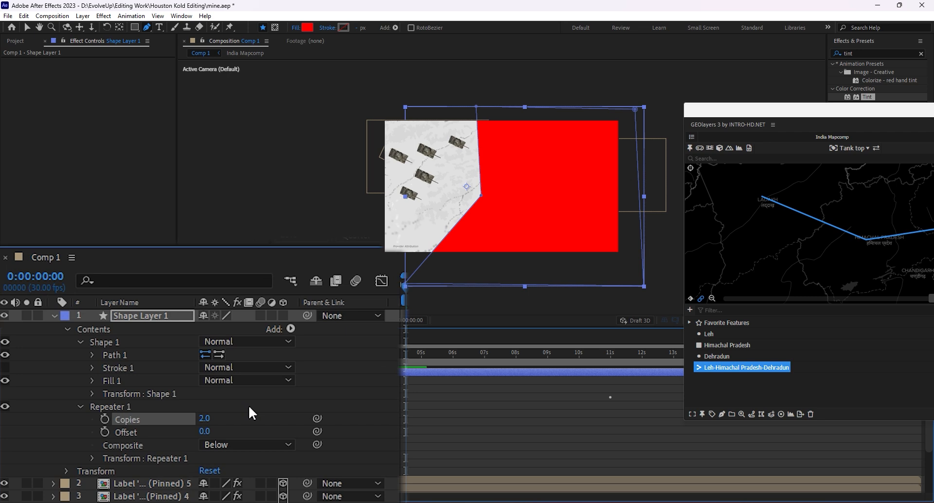
# Set the repeater's End Opacity to 0% and offset the copy to the left and up, with a Y position of -17
pyautogui.click(91, 458)
pyautogui.scroll(-5, 201, 455)
pyautogui.scroll(3, 235, 378)
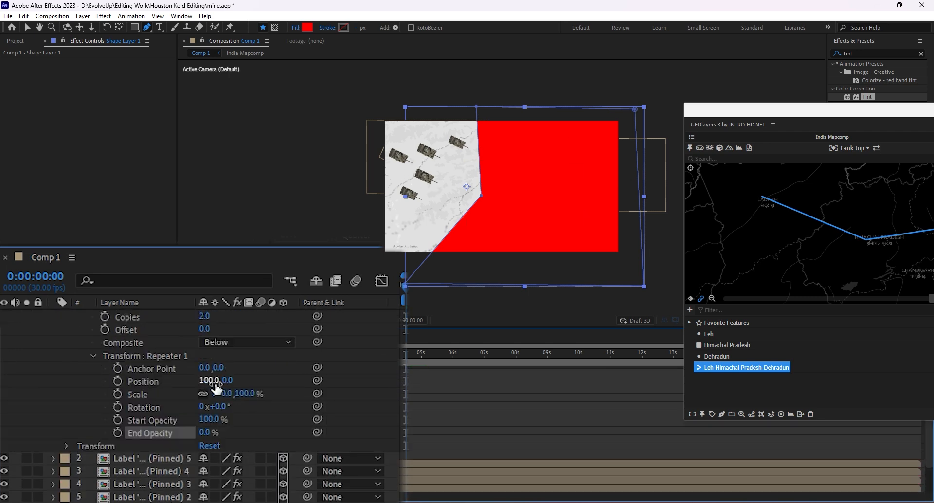
pyautogui.moveTo(214, 383); pyautogui.dragTo(89, 393)
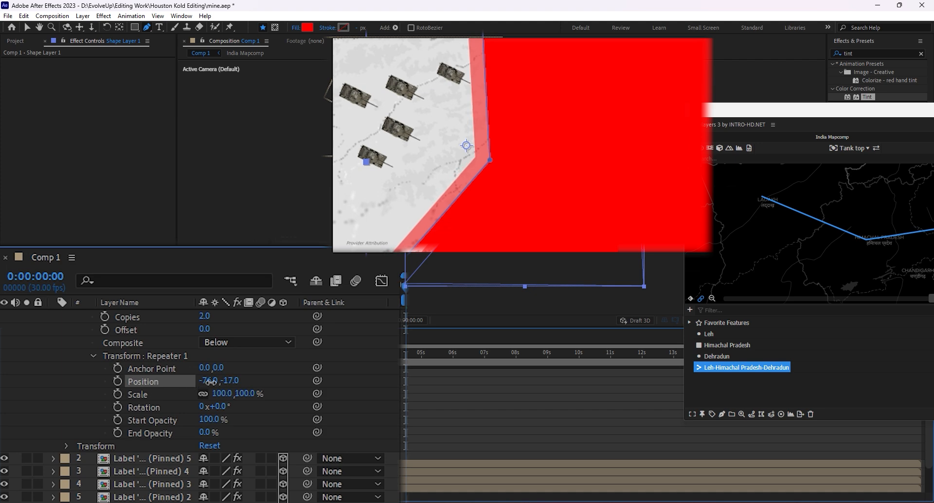
pyautogui.click(304, 386)
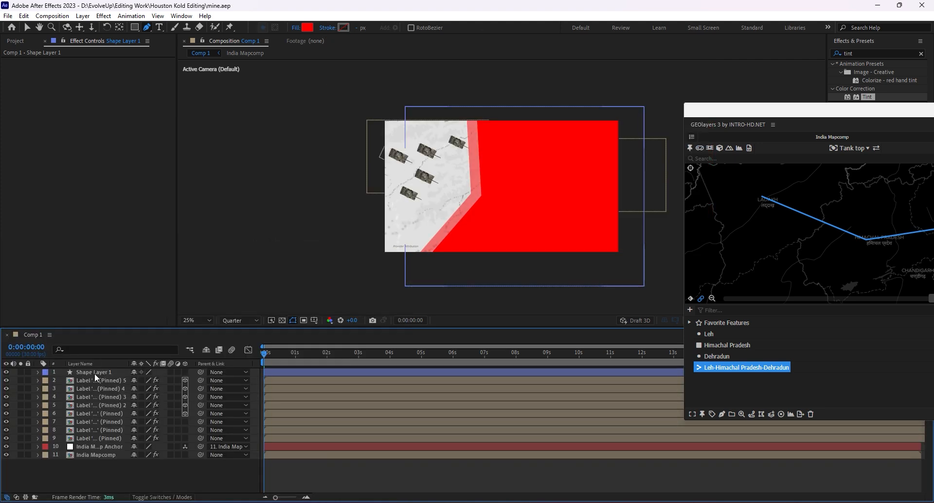
# Pre-compose Shape Layer 1 as "red shape retreat" and save the project
pyautogui.rightClick(94, 372)
pyautogui.click(138, 307)
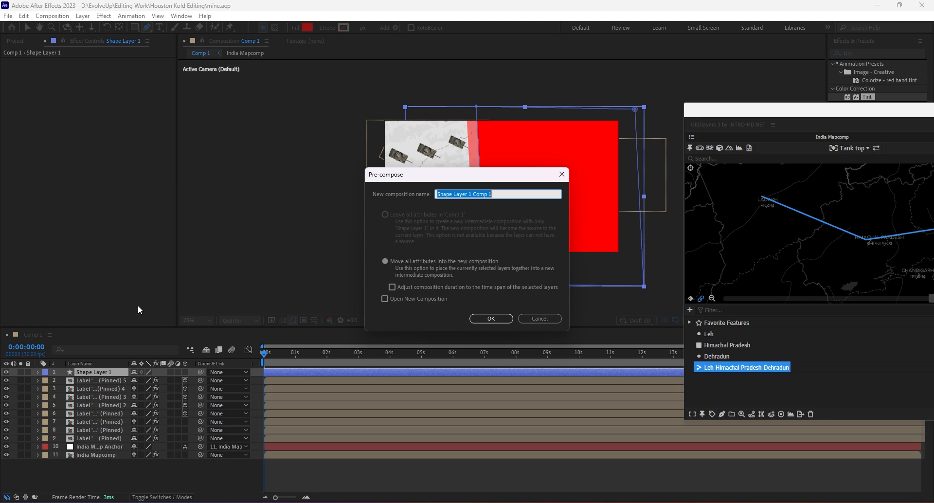
pyautogui.write('retre')
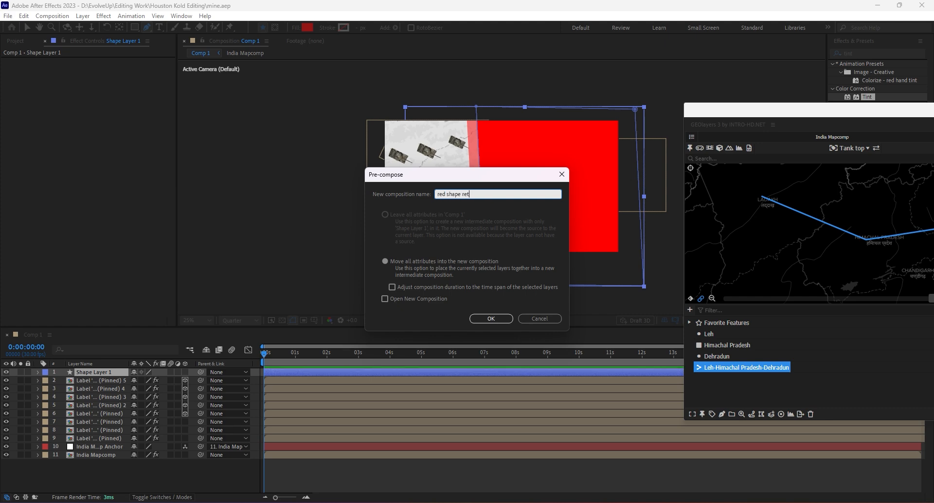
pyautogui.write('reat')
pyautogui.press('Return')
pyautogui.hotkey('ctrl', 's')
# Apply Turbulent Displace to the red shape retreat layer and set its displacement type to Bulge
pyautogui.click(868, 53)
pyautogui.write('tu')
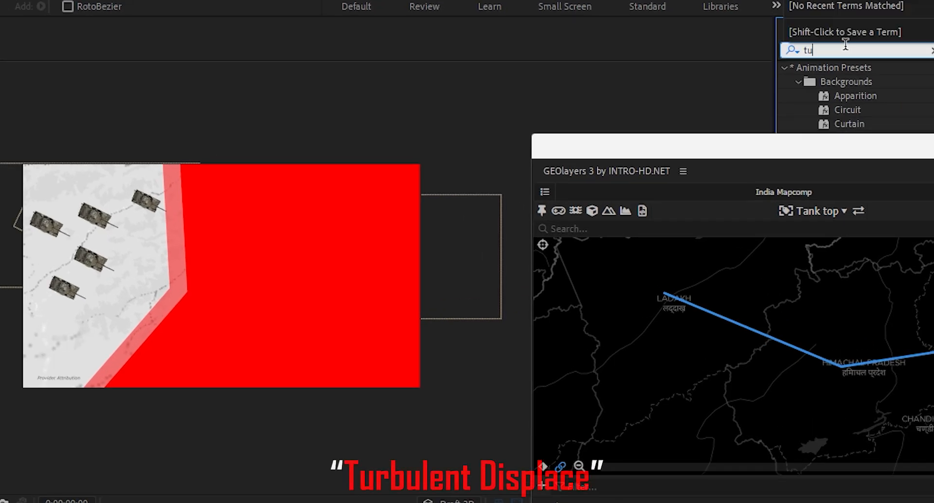
pyautogui.write('rbu')
pyautogui.moveTo(847, 83); pyautogui.dragTo(446, 338)
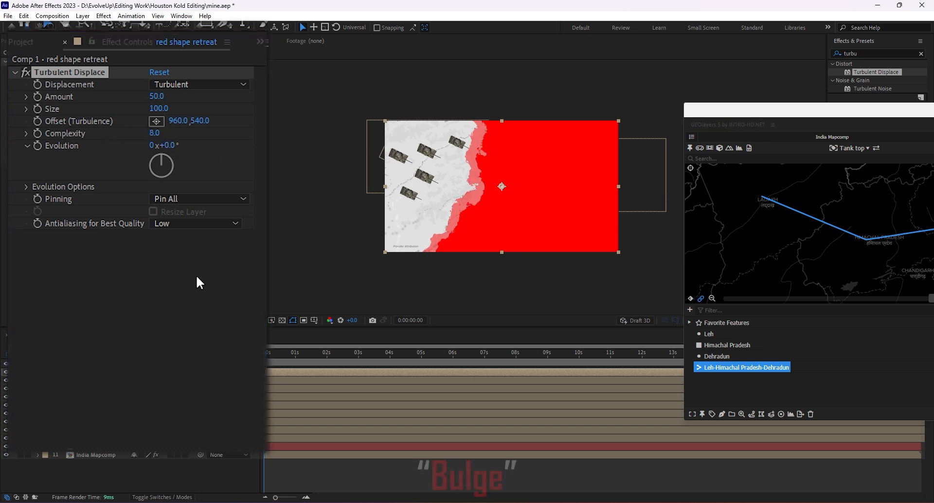
pyautogui.click(199, 84)
pyautogui.click(241, 133)
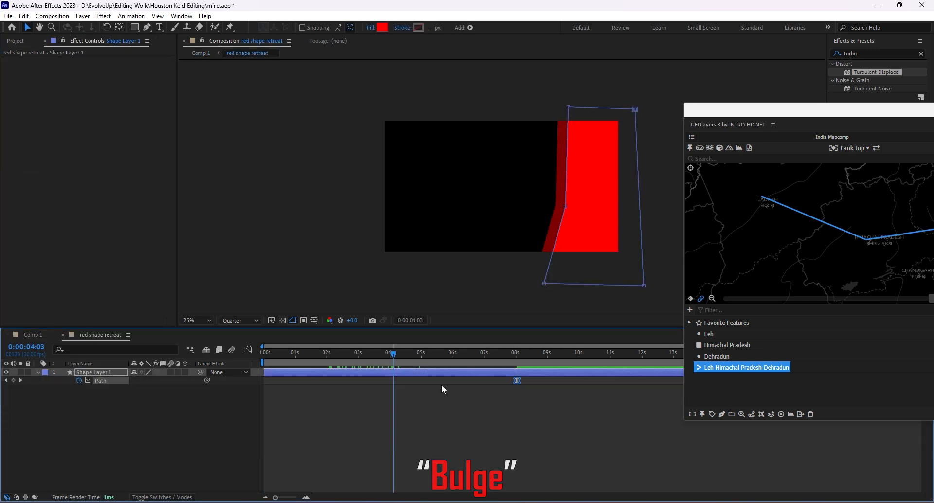
# Move the end path keyframe inside red shape retreat to just before 9 s, save, and preview Comp 1 from the start
pyautogui.moveTo(516, 381); pyautogui.dragTo(540, 382)
pyautogui.click(34, 334)
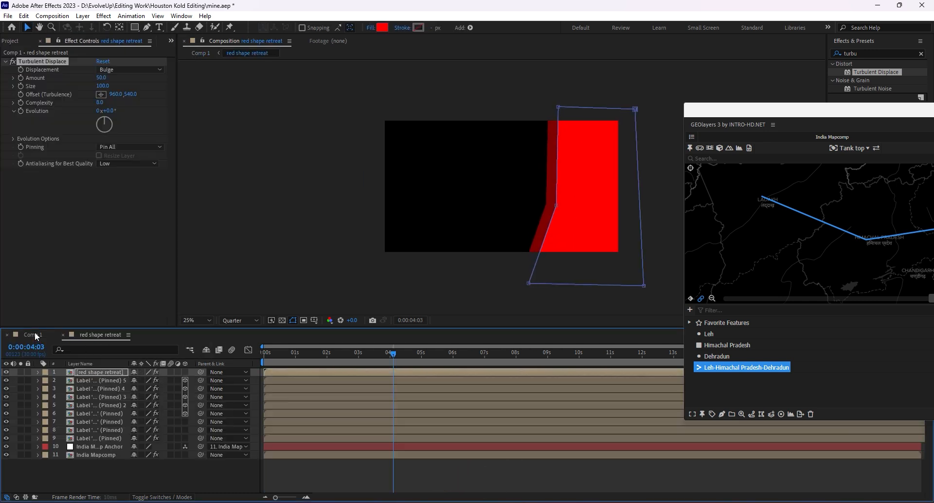
pyautogui.hotkey('ctrl', 's')
pyautogui.press('Home')
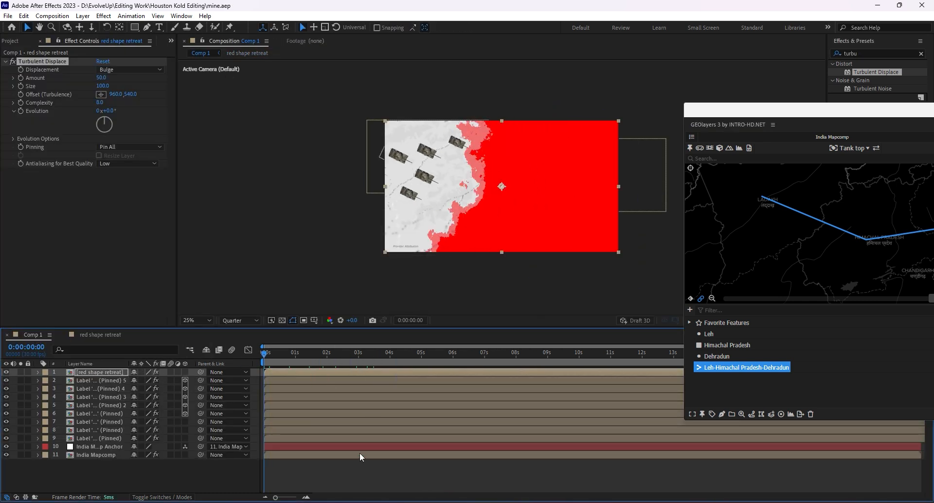
pyautogui.press('space')
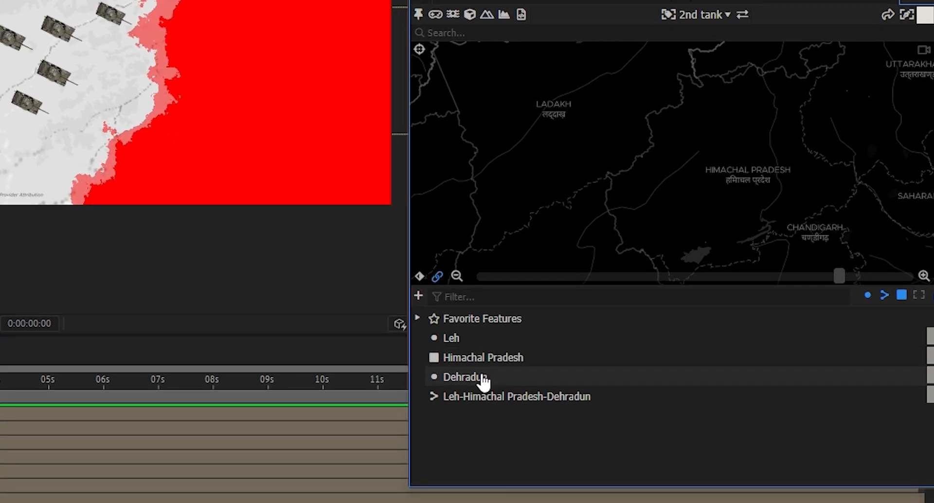
# Connect the Himachal Pradesh and Dehradun features with a new line in GEOlayers
pyautogui.click(633, 341)
pyautogui.keyDown('ctrl'); pyautogui.click(475, 378); pyautogui.keyUp('ctrl')
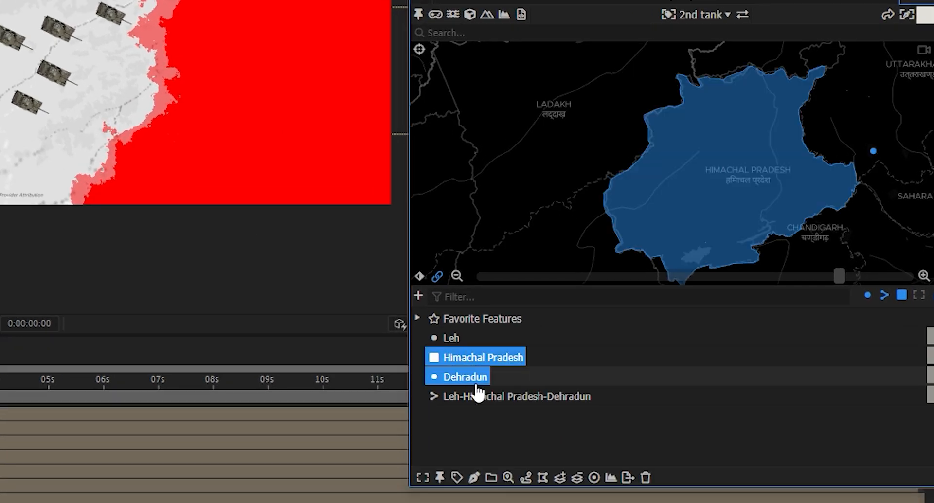
pyautogui.click(527, 479)
pyautogui.click(559, 353)
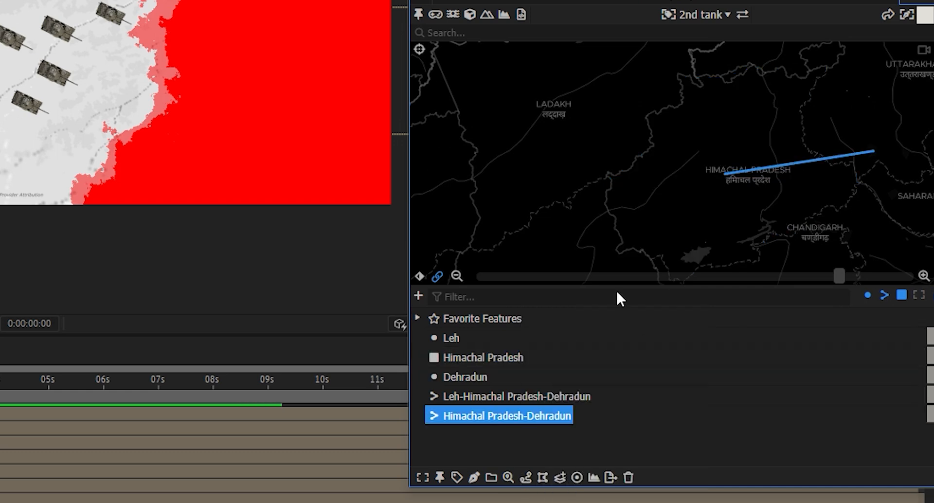
# Create an animated label along the Himachal Pradesh-Dehradun line with the 2nd tank template and a duration of 7 s
pyautogui.click(710, 16)
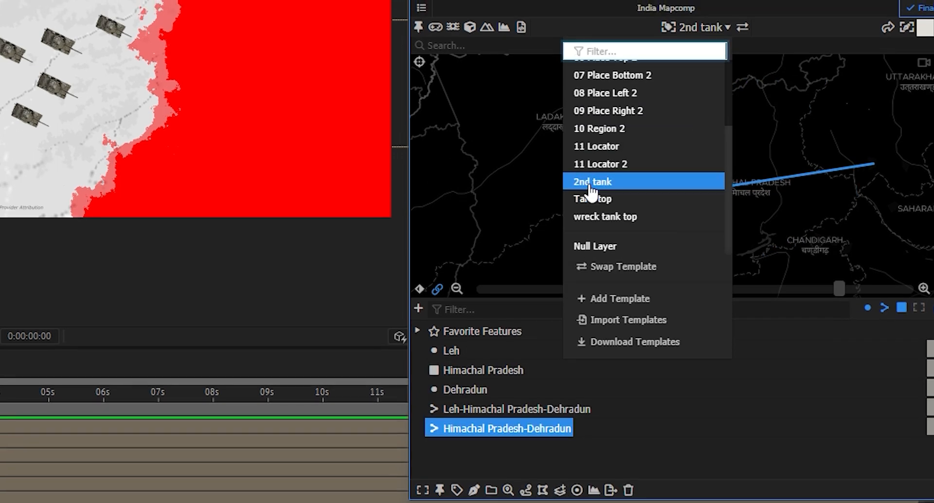
pyautogui.click(589, 171)
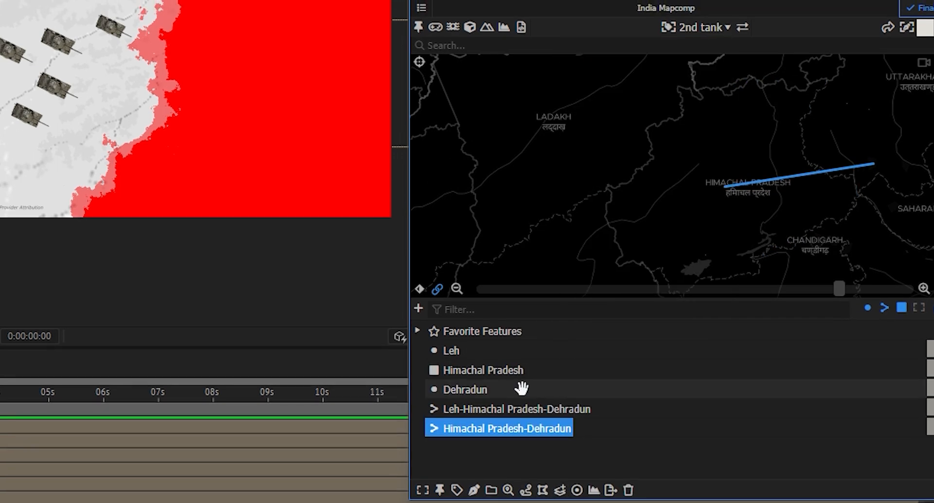
pyautogui.click(456, 490)
pyautogui.click(491, 463)
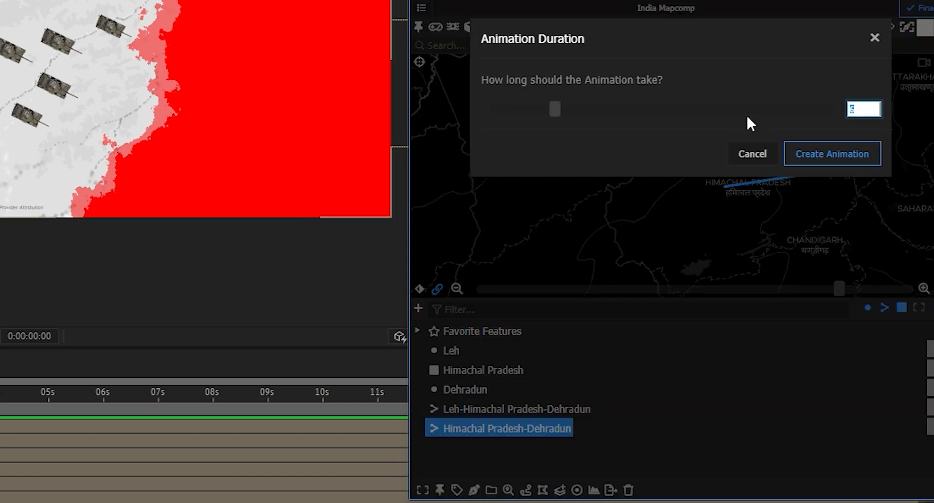
pyautogui.press('BackSpace')
pyautogui.write('7 s')
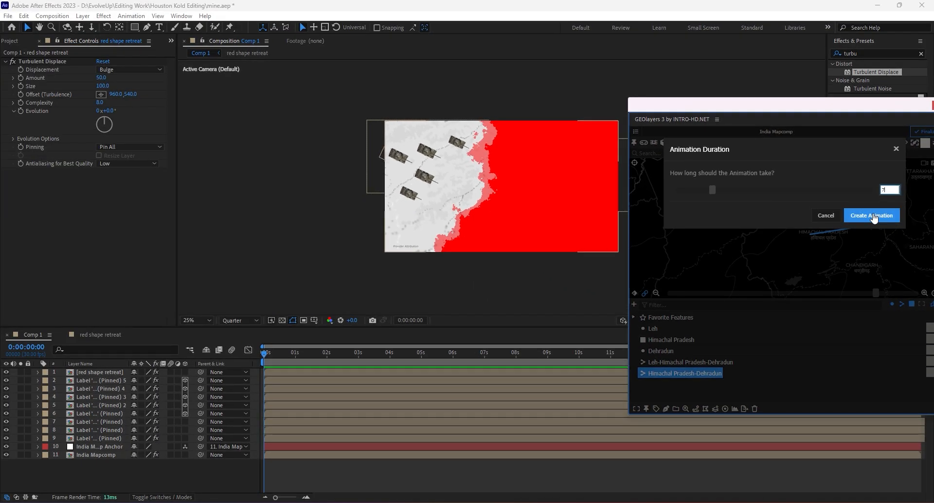
pyautogui.click(871, 215)
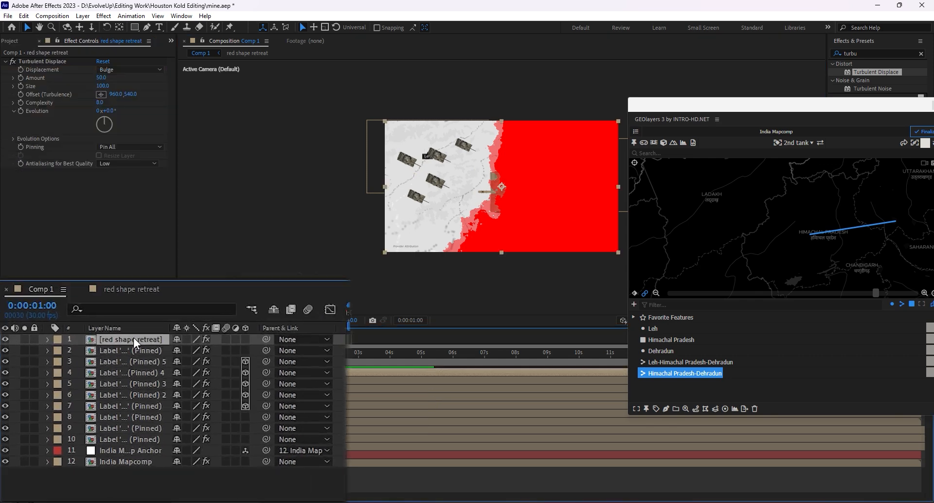
# Move the red shape retreat layer below all the tank label layers in Comp 1
pyautogui.moveTo(134, 337); pyautogui.dragTo(167, 381)
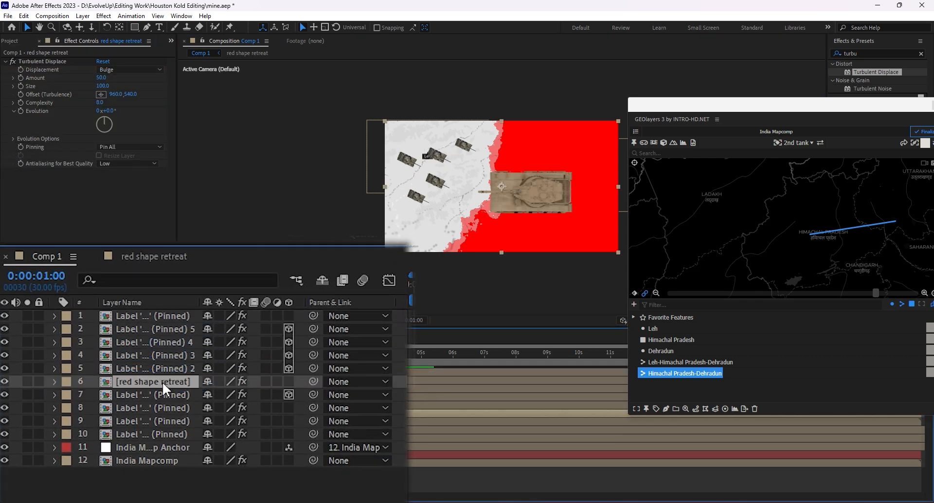
pyautogui.moveTo(163, 383); pyautogui.dragTo(156, 398)
# Enable Scale with Map, Rotate with Map and Rotate along path for the Himachal Pradesh-Dehradun tank label
pyautogui.click(280, 372)
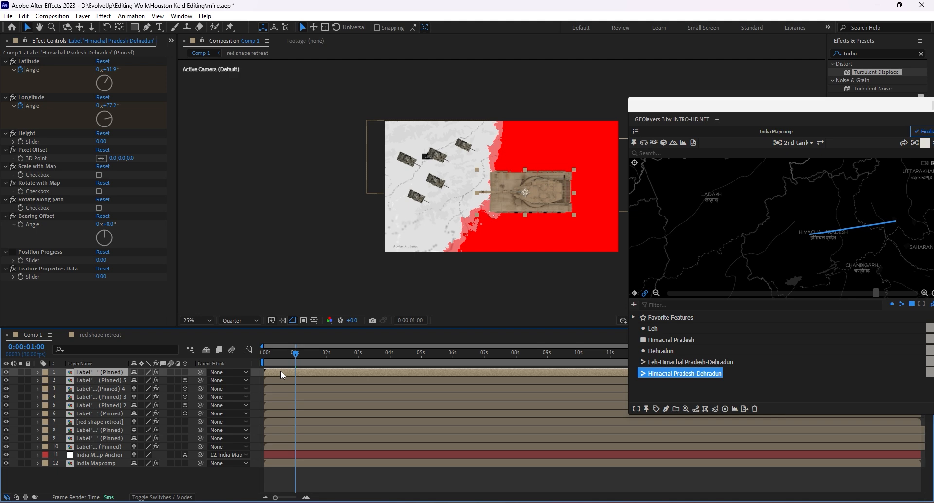
pyautogui.press('u')
pyautogui.click(99, 174)
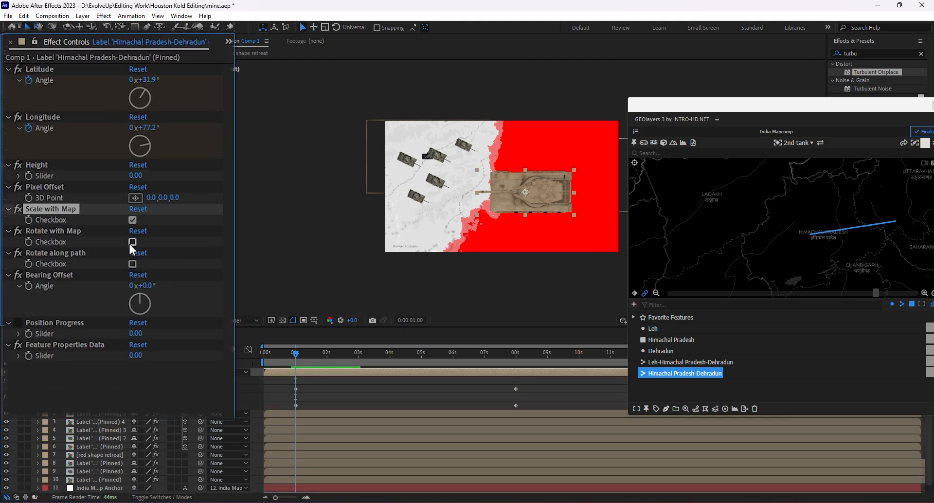
pyautogui.click(99, 191)
pyautogui.click(132, 263)
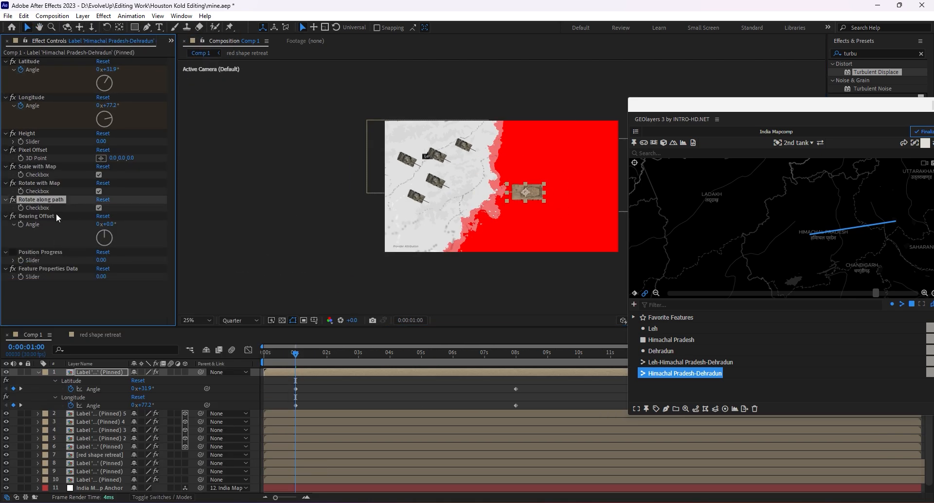
# Apply Easy Ease to the new tank's latitude and longitude keyframes, save the project, and preview the animation
pyautogui.click(109, 115)
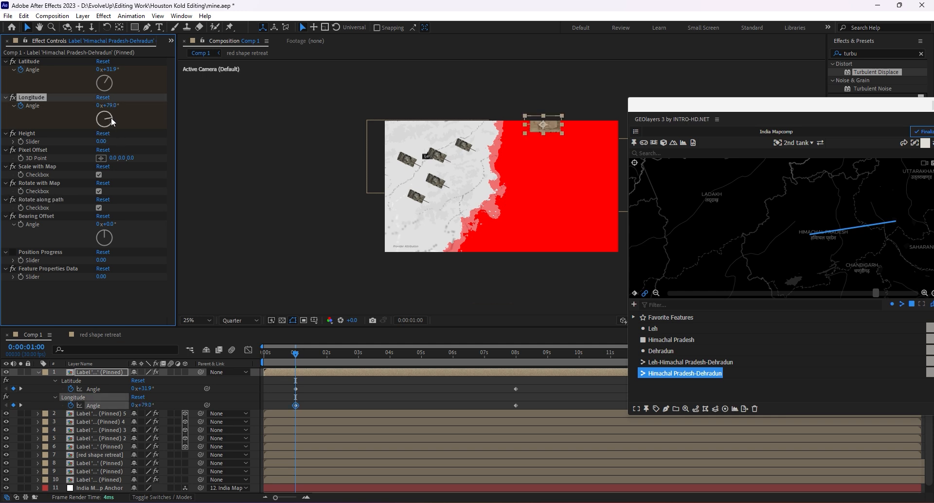
pyautogui.hotkey('ctrl', 'z')
pyautogui.click(321, 386)
pyautogui.hotkey('ctrl', 's')
pyautogui.moveTo(544, 387); pyautogui.dragTo(275, 407)
pyautogui.press('F9')
pyautogui.press('space')
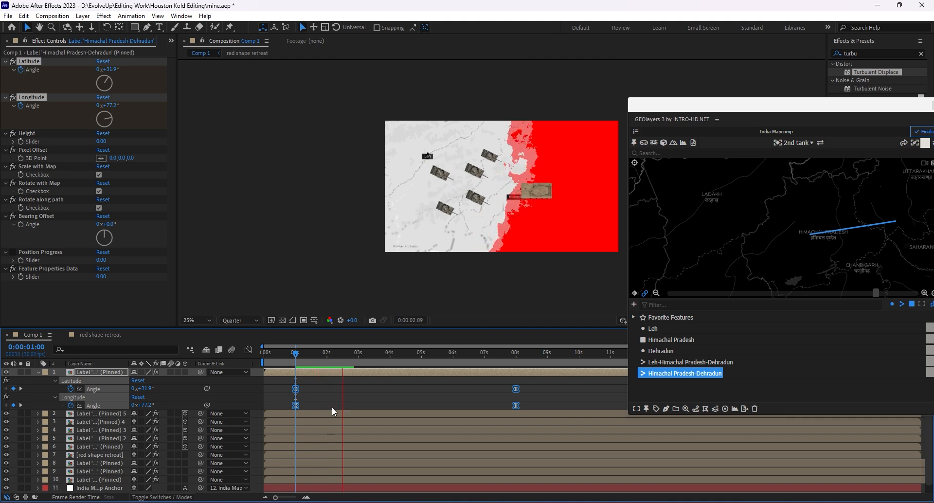
pyautogui.press('space')
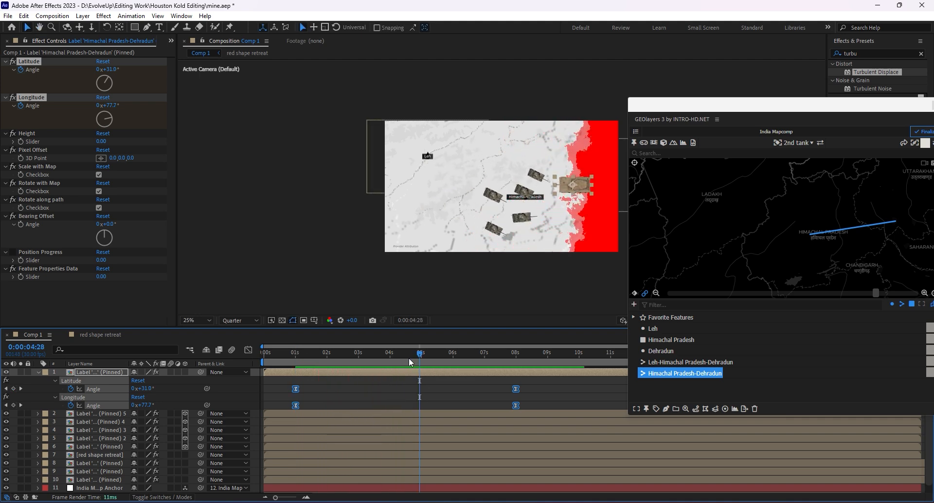
# Move the Himachal Pradesh-Dehradun tank label's end keyframes to about 6.5 s and set its Bearing Offset to 177°
pyautogui.moveTo(409, 359); pyautogui.dragTo(306, 373)
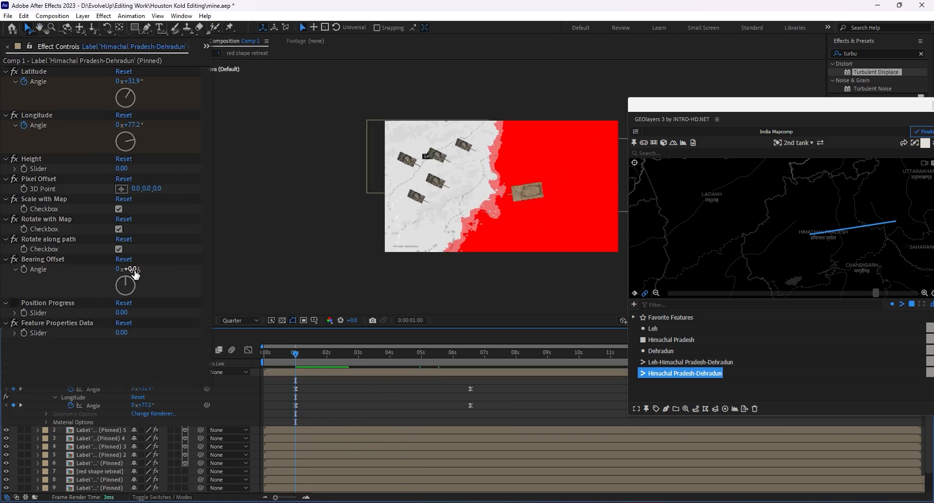
pyautogui.moveTo(109, 224); pyautogui.dragTo(133, 225)
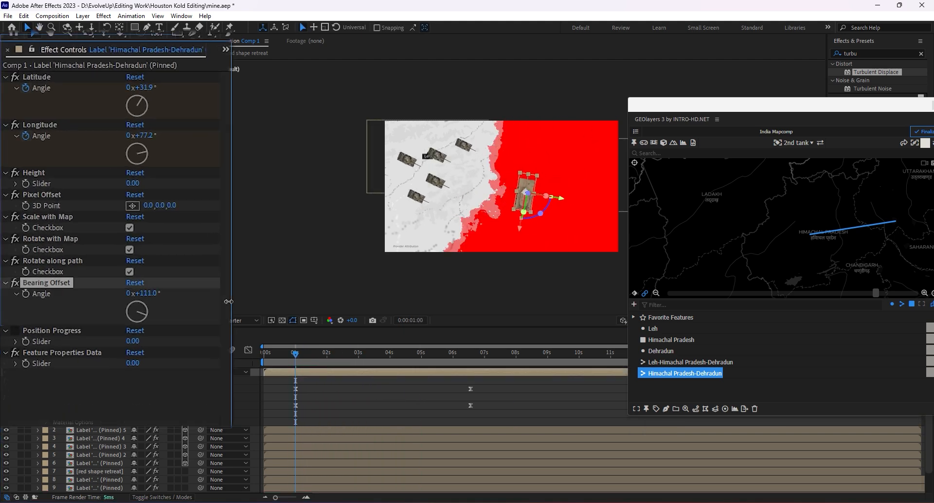
pyautogui.click(390, 373)
pyautogui.press('s')
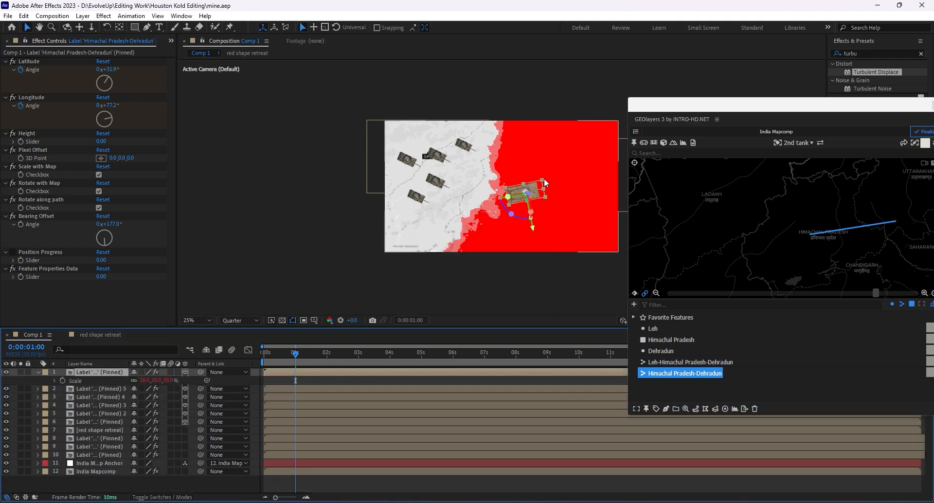
pyautogui.press('u')
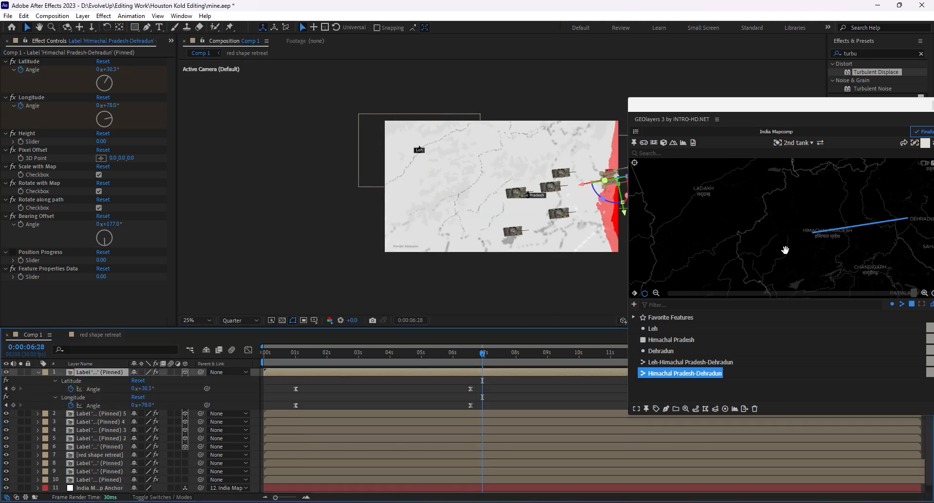
# Preview the reversed tank's movement from the start of Comp 1 and save the project
pyautogui.press('Home')
pyautogui.press('space')
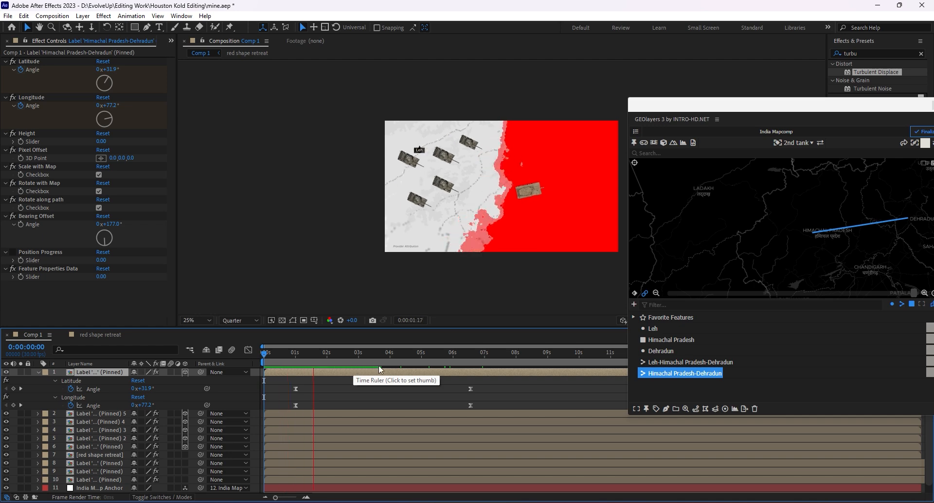
pyautogui.press('space')
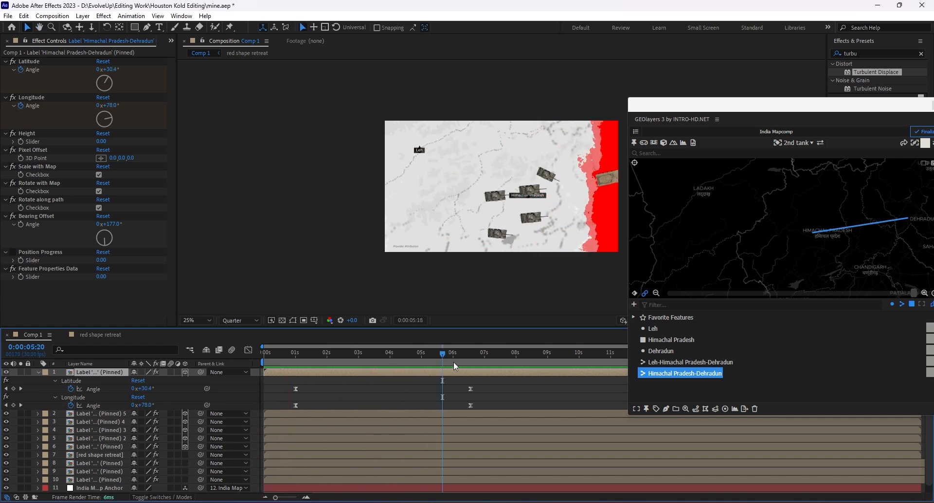
pyautogui.hotkey('ctrl', 's')
# Shift the tank label's latitude and longitude keyframes so the first pair sits at 0:00:00:29
pyautogui.press('Home')
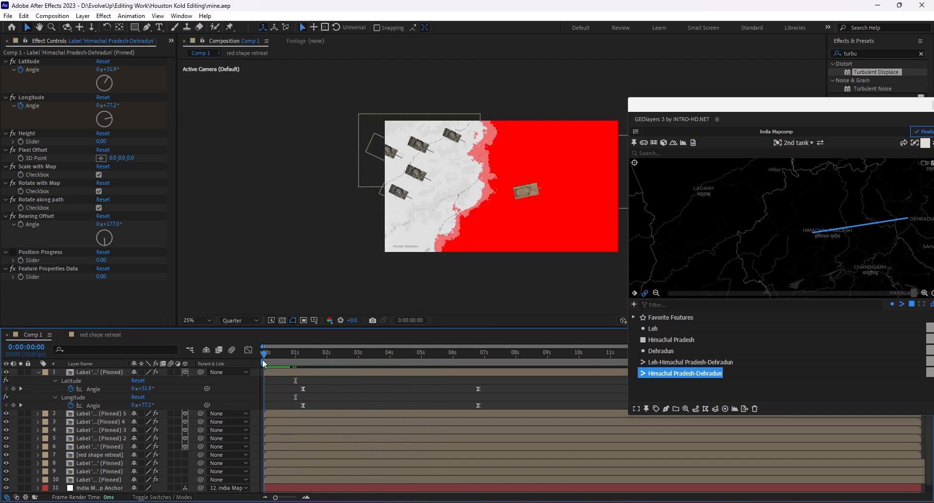
pyautogui.press('space')
pyautogui.click(294, 357)
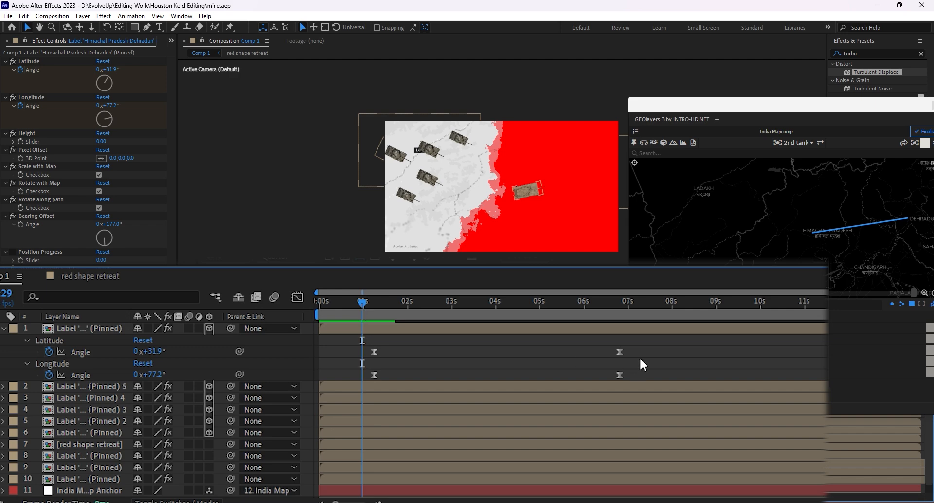
pyautogui.moveTo(630, 346); pyautogui.dragTo(363, 375)
pyautogui.click(412, 361)
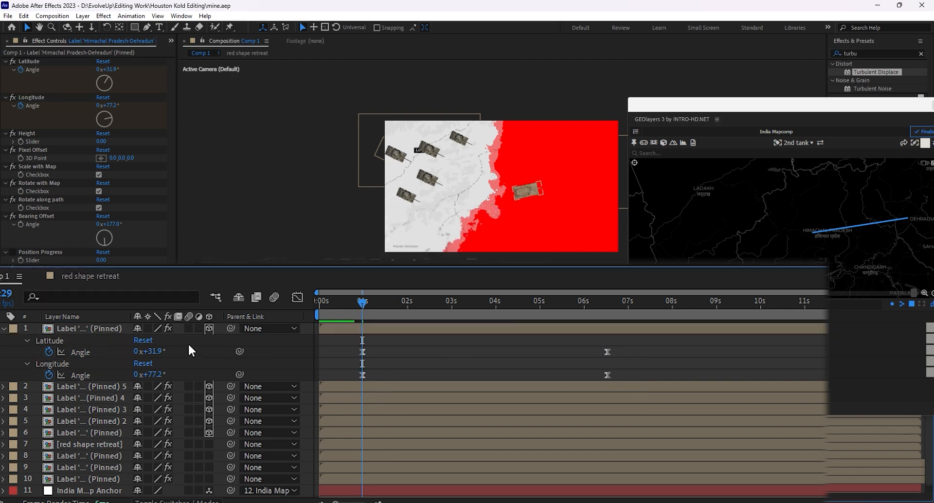
# Duplicate the Himachal Pradesh-Dehradun tank label twice and set the copies' Pixel Offsets to -173, 199, -396 and 218, 82, -506
pyautogui.click(91, 327)
pyautogui.hotkey('ctrl', 'd')
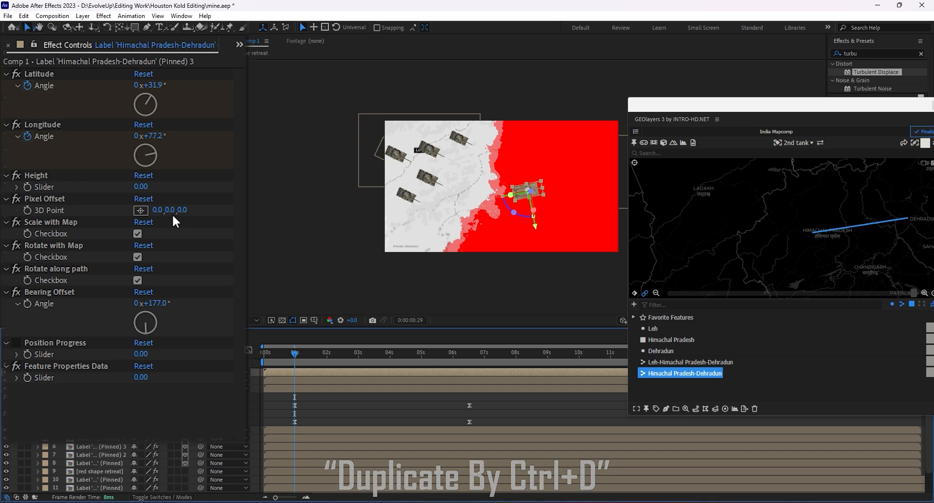
pyautogui.moveTo(171, 210); pyautogui.dragTo(216, 204)
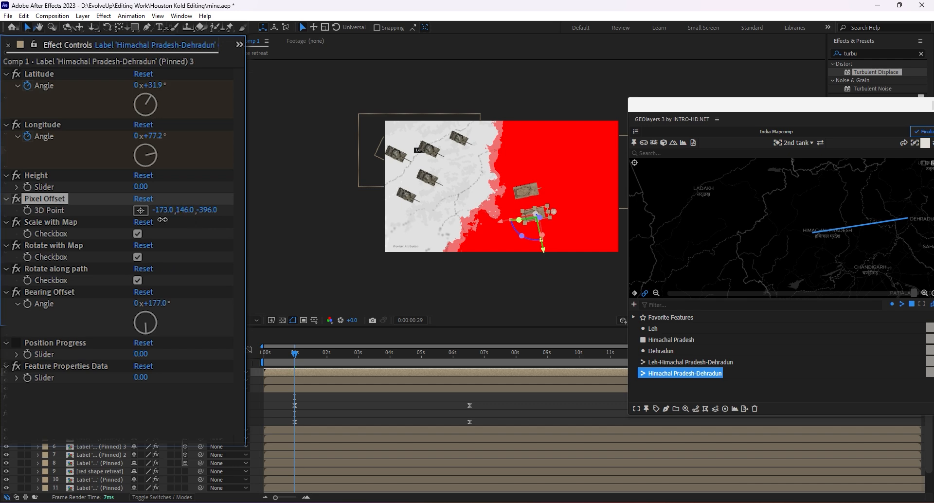
pyautogui.click(271, 380)
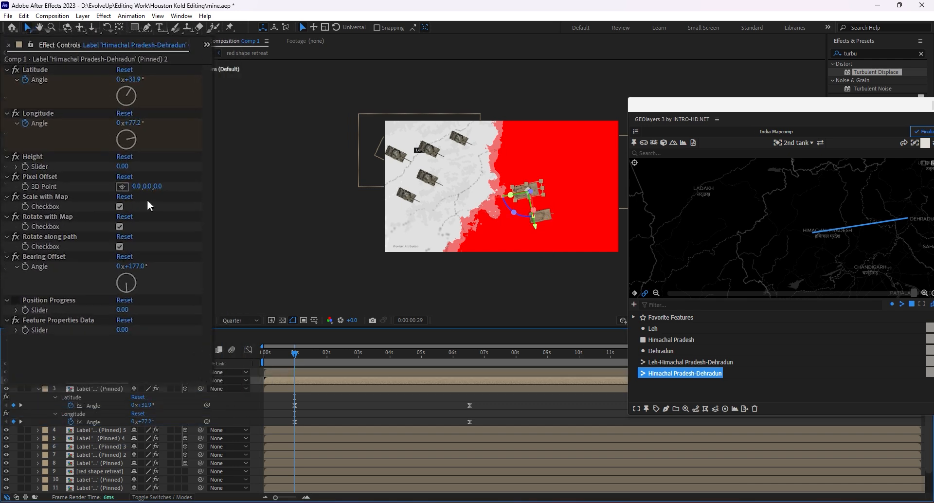
pyautogui.moveTo(157, 205); pyautogui.dragTo(211, 205)
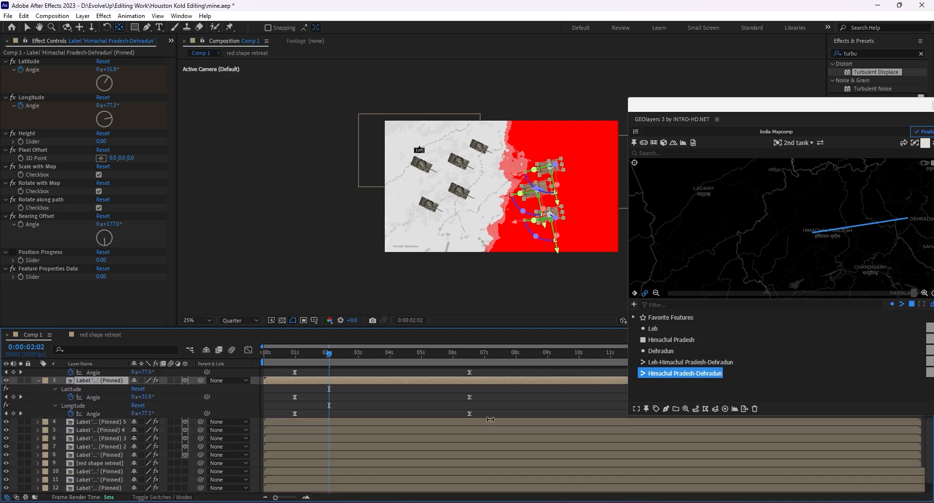
# Extend the ease into the end keyframes on the speed graph of the three opposing tanks' latitude and longitude
pyautogui.moveTo(484, 417); pyautogui.dragTo(245, 361)
pyautogui.click(248, 351)
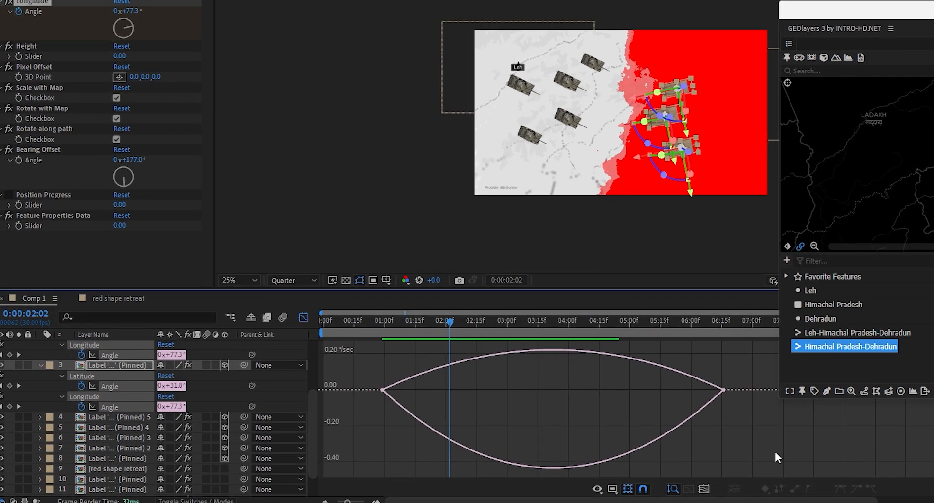
pyautogui.click(566, 487)
pyautogui.moveTo(287, 497); pyautogui.dragTo(281, 498)
pyautogui.moveTo(757, 406); pyautogui.dragTo(693, 336)
pyautogui.moveTo(673, 375); pyautogui.dragTo(591, 370)
pyautogui.click(301, 291)
pyautogui.click(434, 380)
pyautogui.scroll(3, 436, 380)
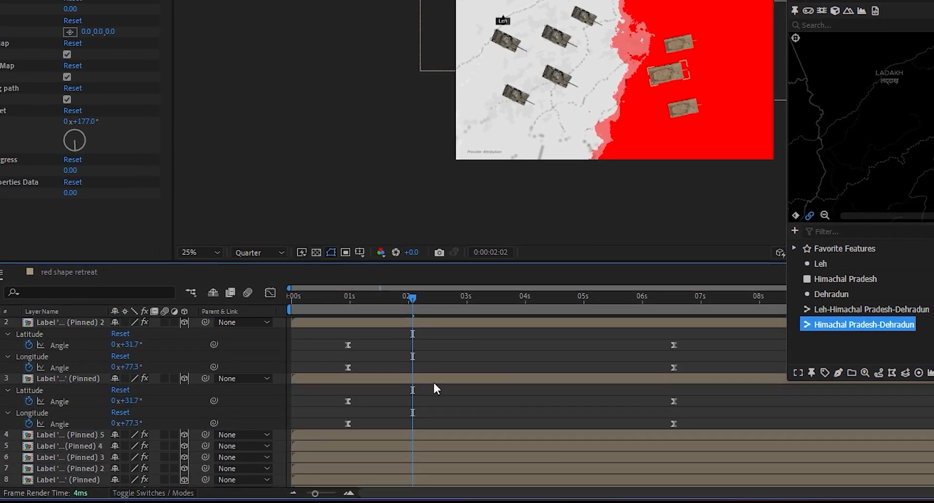
# Move the Himachal Pradesh-Dehradun (Pinned) 3 tank's start keyframes to about 1.2 s and its end keyframes to about 6.3 s
pyautogui.moveTo(367, 296); pyautogui.dragTo(354, 296)
pyautogui.moveTo(367, 330); pyautogui.dragTo(345, 372)
pyautogui.moveTo(642, 345); pyautogui.dragTo(674, 372)
pyautogui.moveTo(658, 371); pyautogui.dragTo(650, 372)
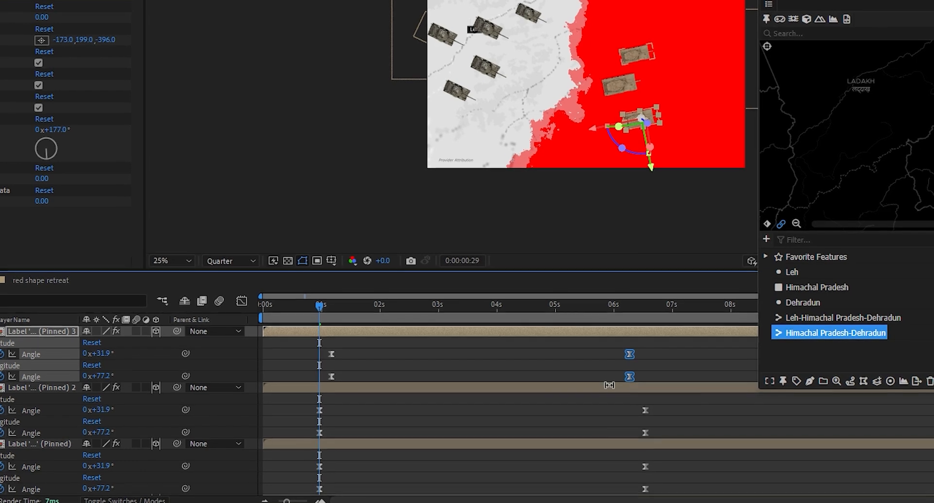
# Move the Himachal Pradesh-Dehradun (Pinned) 2 tank's start keyframes to about 0.8 s and its end keyframes to about 6.2 s
pyautogui.moveTo(337, 402); pyautogui.dragTo(299, 437)
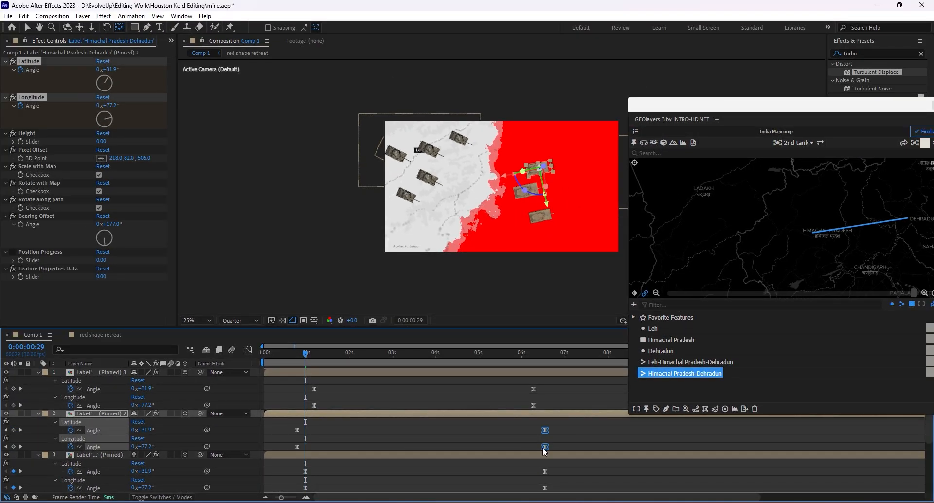
pyautogui.moveTo(562, 423); pyautogui.dragTo(538, 453)
pyautogui.moveTo(545, 447); pyautogui.dragTo(528, 447)
# Move the original Himachal Pradesh-Dehradun tank's start keyframes to about 1.3 s and its end keyframes to about 7.1 s
pyautogui.scroll(-3, 340, 455)
pyautogui.moveTo(331, 394); pyautogui.dragTo(298, 418)
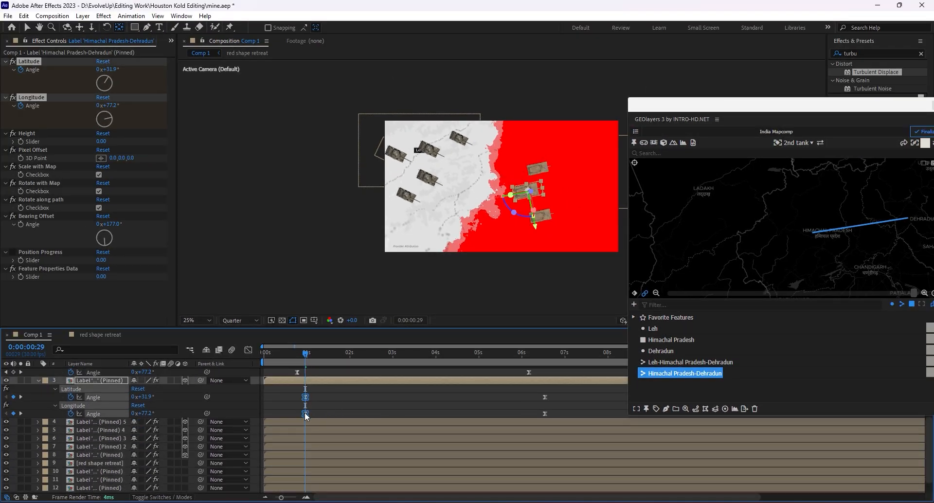
pyautogui.moveTo(554, 393); pyautogui.dragTo(568, 412)
pyautogui.scroll(3, 568, 413)
# Preview the staggered retreat of the three opposing tanks from the start and collapse their keyframe properties
pyautogui.moveTo(306, 353); pyautogui.dragTo(265, 354)
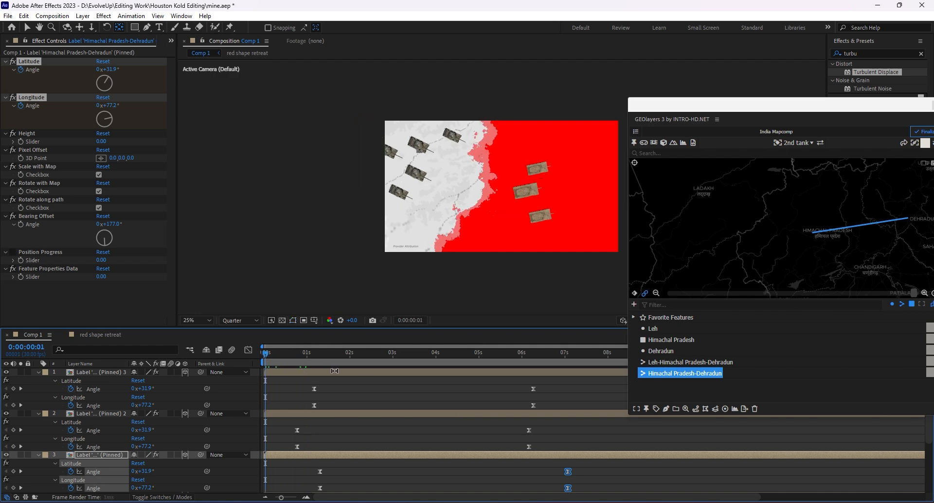
pyautogui.press('space')
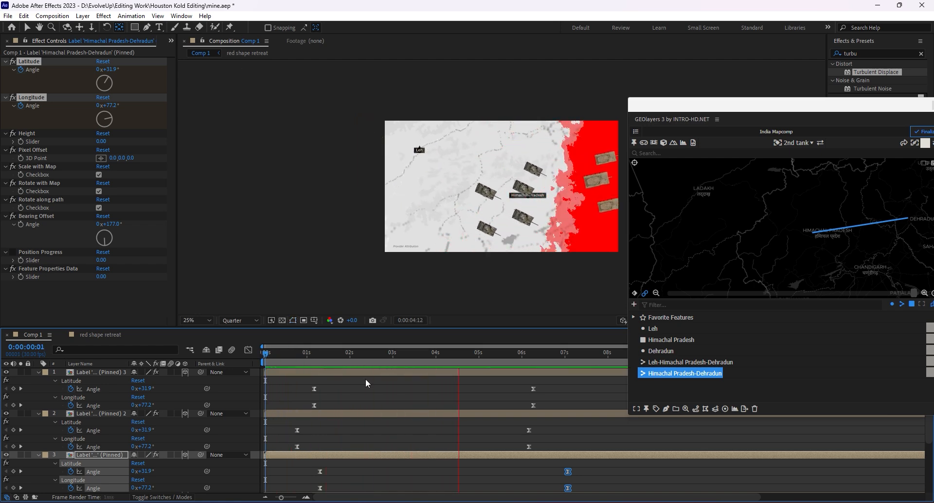
pyautogui.press('space')
pyautogui.moveTo(302, 354); pyautogui.dragTo(252, 363)
pyautogui.press('u')
pyautogui.press('u')
pyautogui.click(352, 394)
pyautogui.press('u')
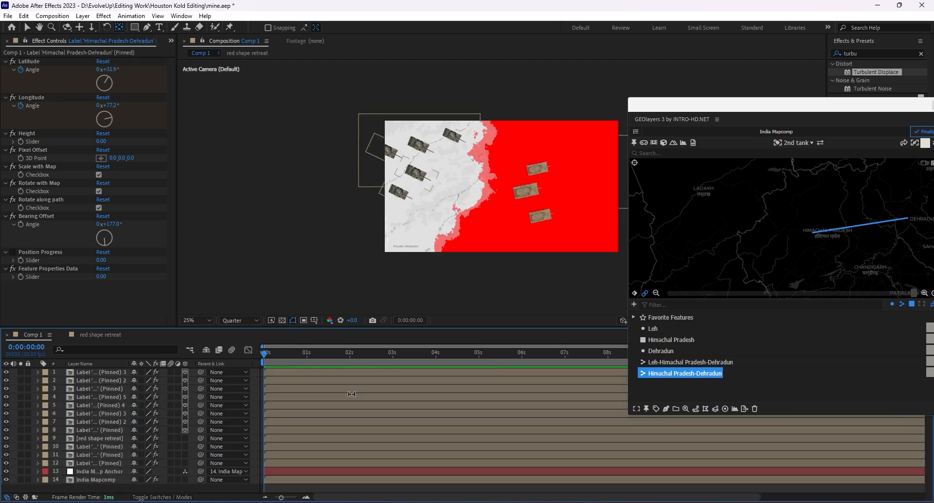
pyautogui.press('space')
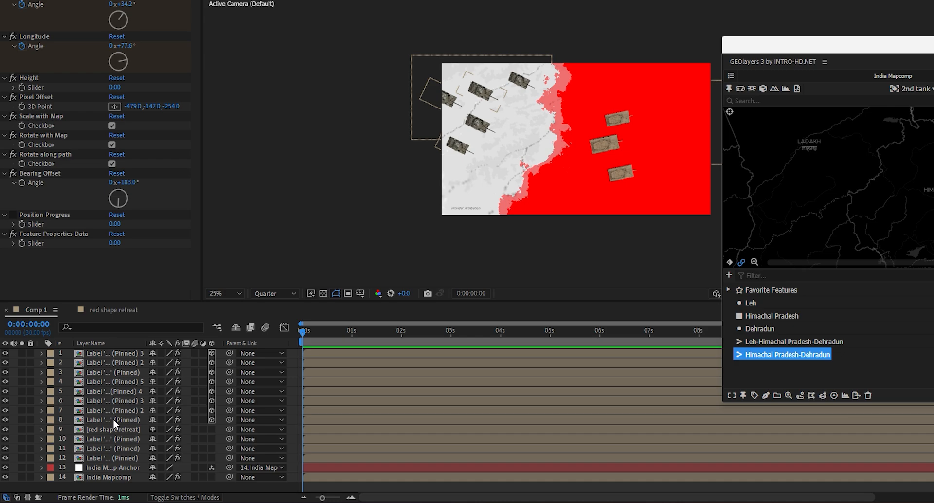
# Try the Darken blending mode on the red shape retreat layer and settle on Multiply
pyautogui.click(99, 438)
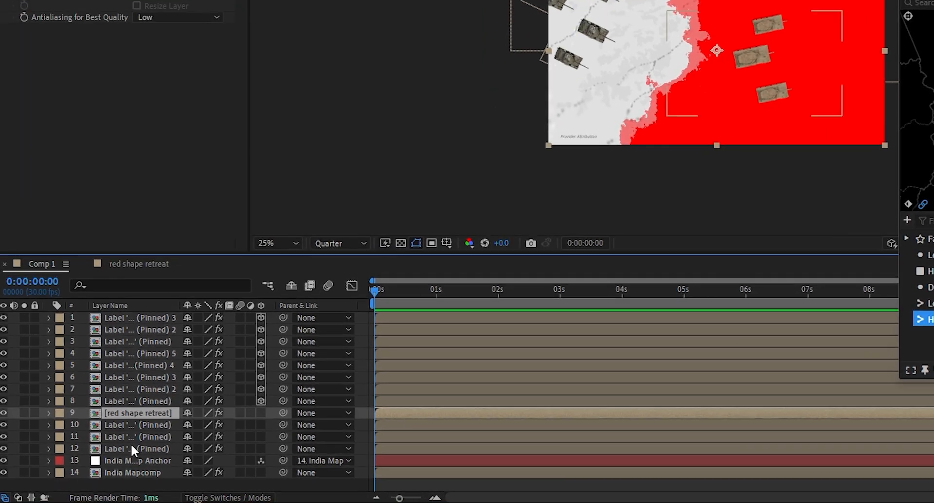
pyautogui.click(210, 498)
pyautogui.click(200, 413)
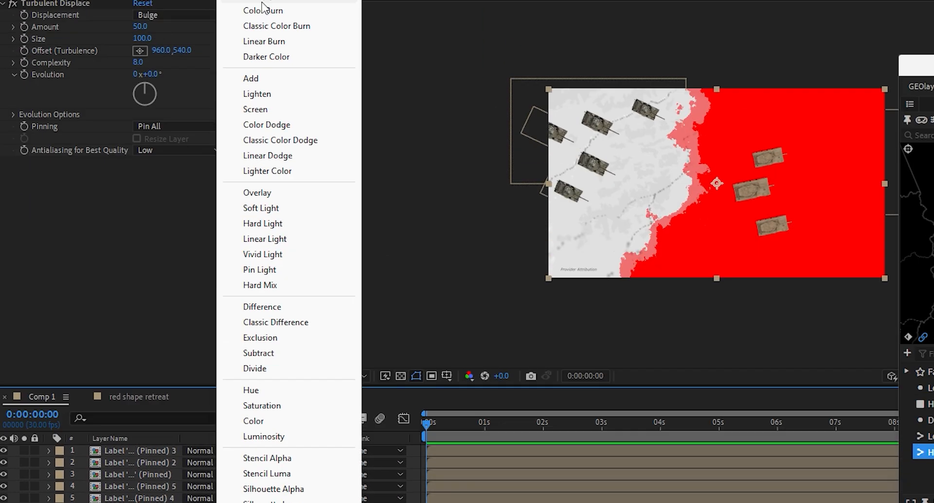
pyautogui.click(270, 53)
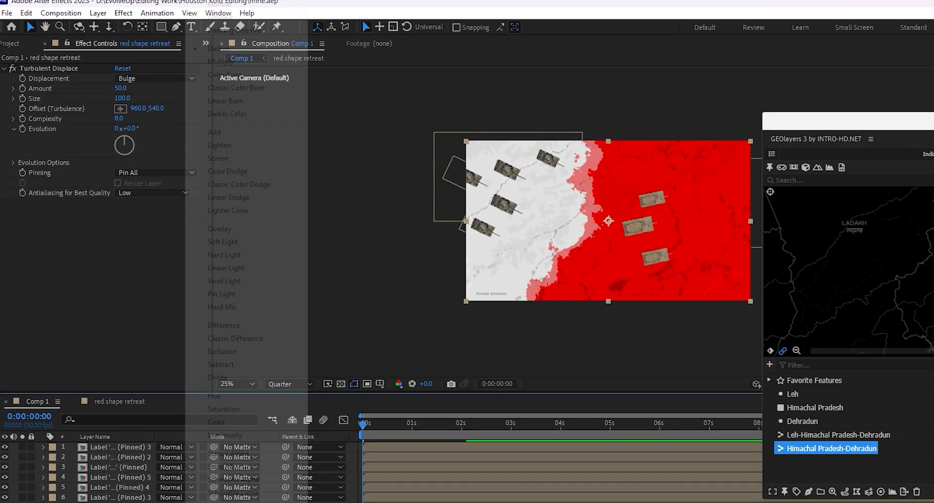
pyautogui.click(145, 438)
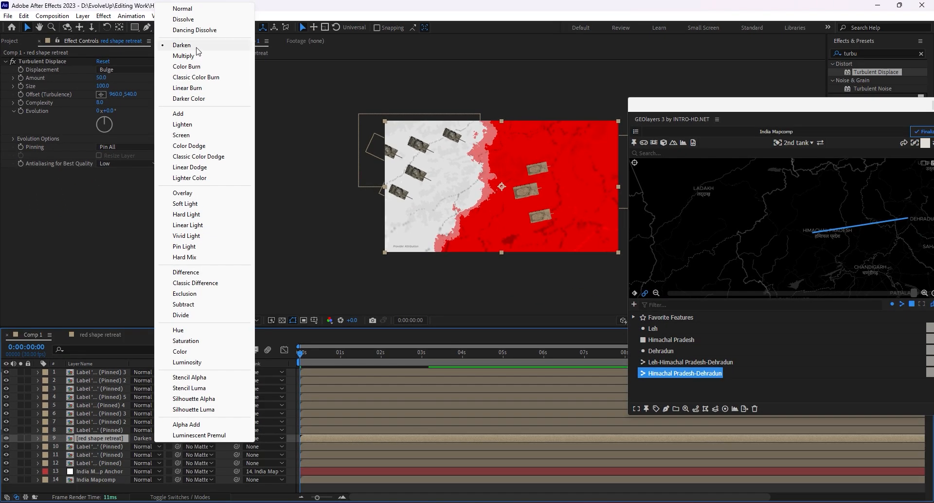
pyautogui.click(196, 61)
pyautogui.click(134, 437)
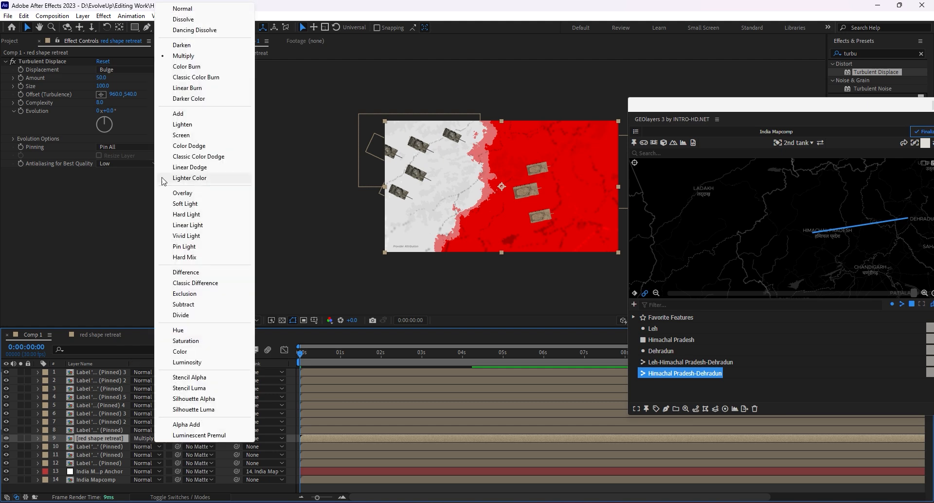
pyautogui.click(191, 57)
# Shift the Himachal Pradesh place label layer so it starts at about 2.3 s
pyautogui.click(102, 455)
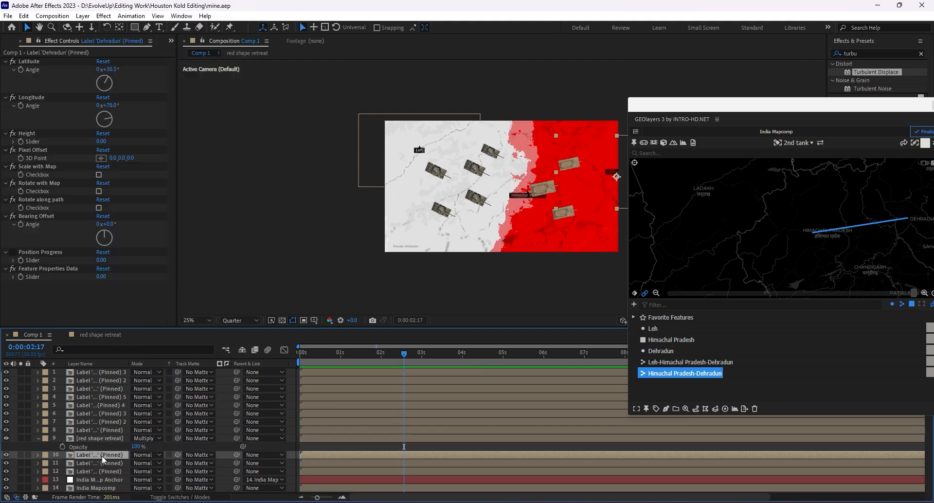
pyautogui.click(104, 464)
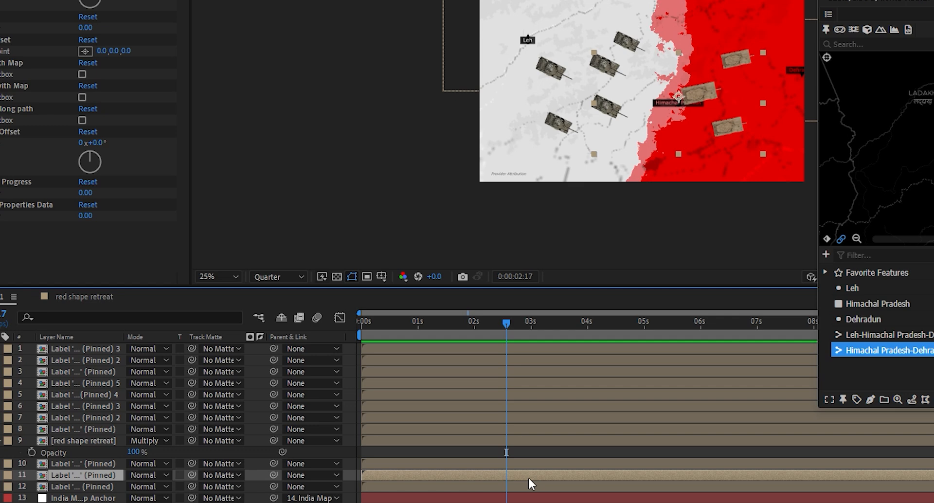
pyautogui.press('u')
pyautogui.press('u')
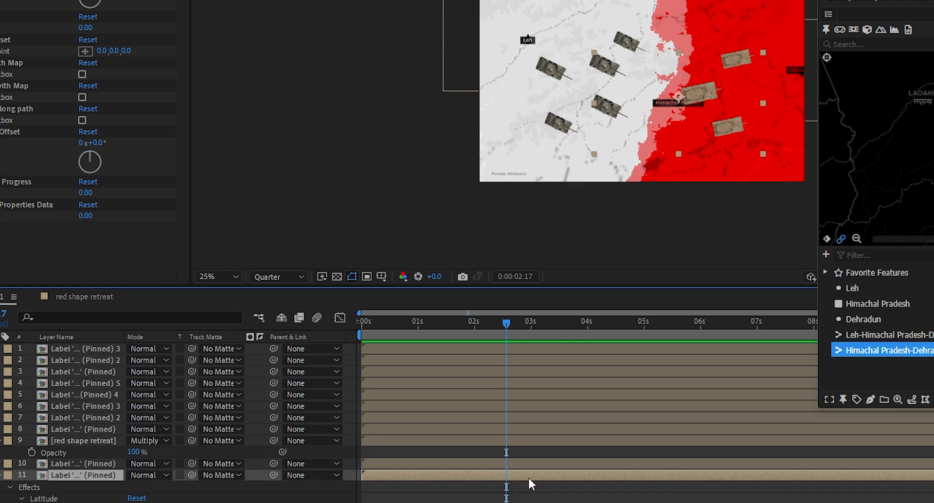
pyautogui.scroll(-3, 419, 467)
pyautogui.scroll(1, 419, 468)
pyautogui.scroll(3, 530, 486)
pyautogui.moveTo(510, 435); pyautogui.dragTo(583, 429)
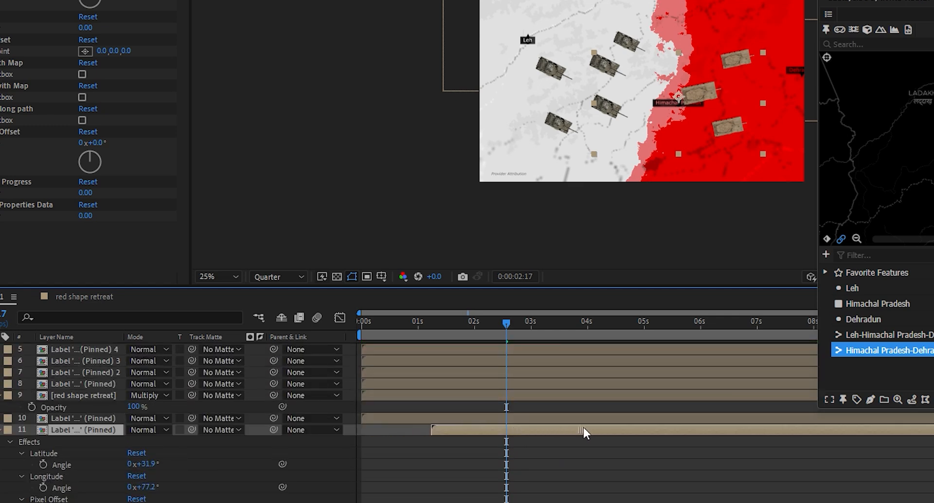
pyautogui.press('space')
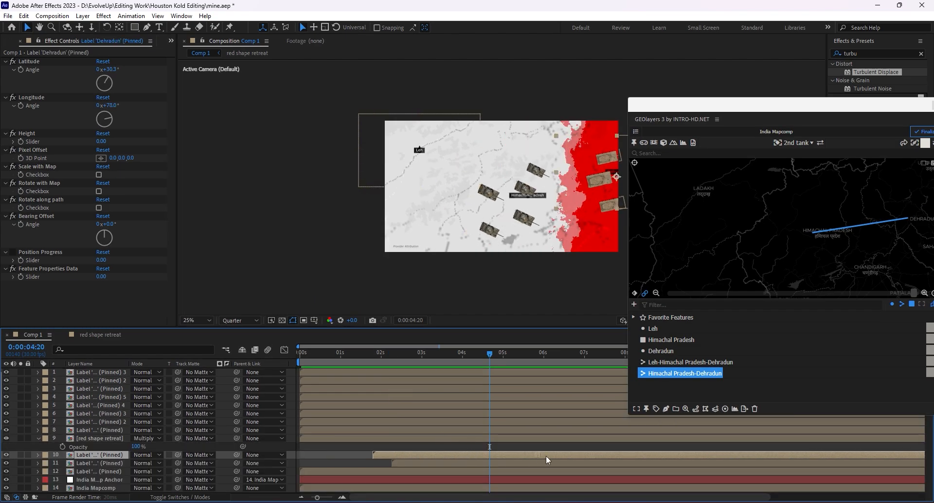
# Shift the Dehradun place label layer to start at about 4.4 s and preview its timing
pyautogui.moveTo(546, 455); pyautogui.dragTo(638, 451)
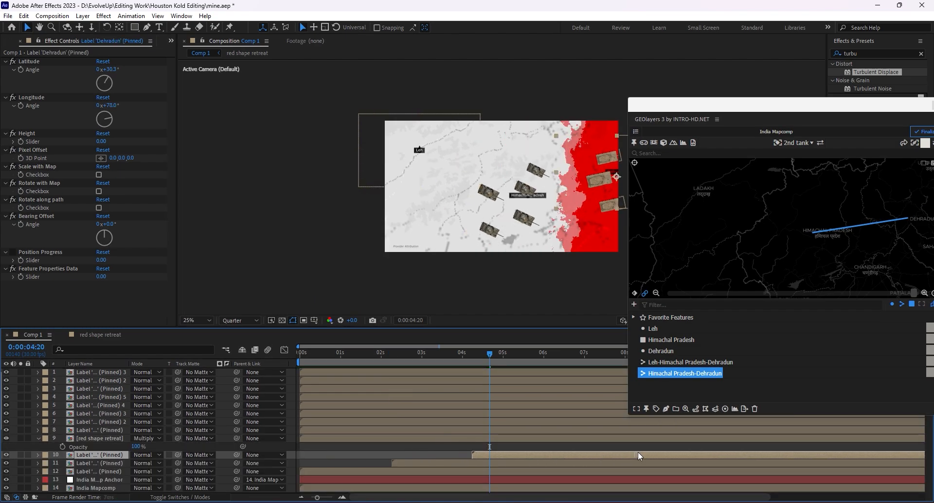
pyautogui.press('space')
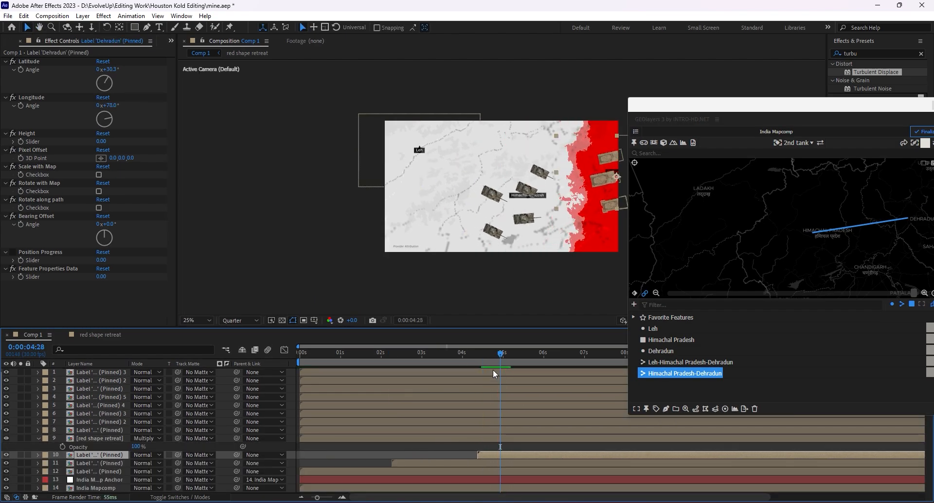
pyautogui.moveTo(375, 363); pyautogui.dragTo(298, 368)
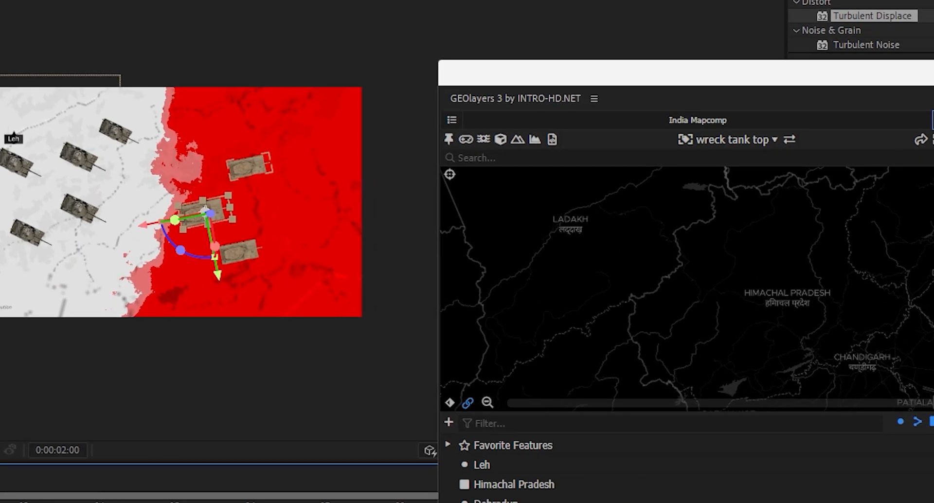
# Add a wreck tank top template label on the middle opposing tank at 2 s
pyautogui.click(43, 481)
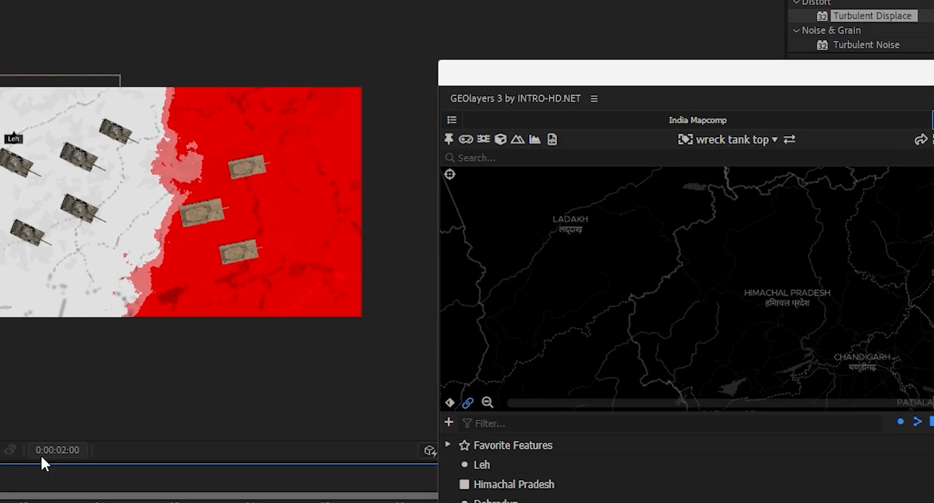
pyautogui.click(744, 141)
pyautogui.click(627, 329)
pyautogui.click(685, 140)
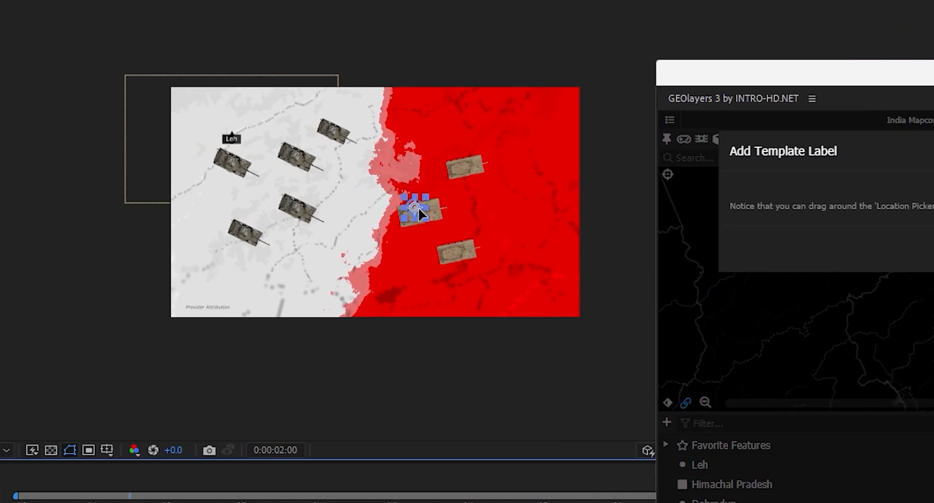
pyautogui.scroll(10, 205, 214)
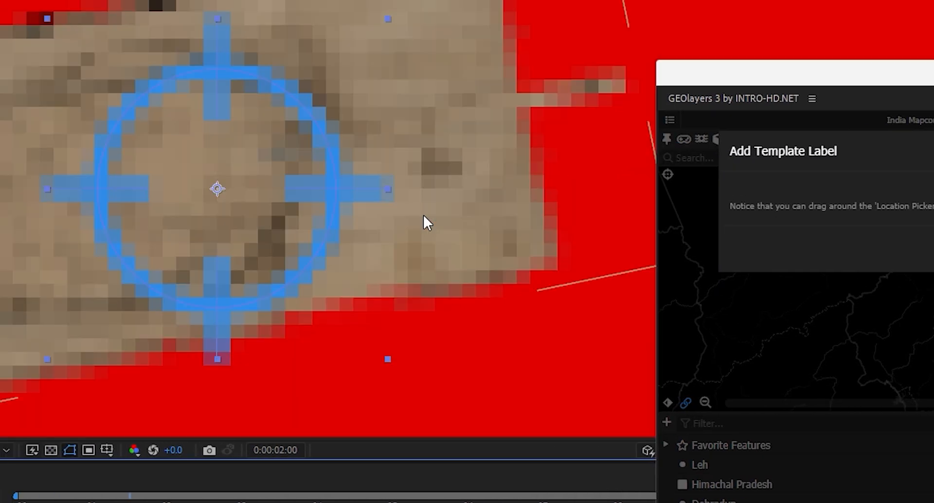
pyautogui.scroll(-8, 423, 214)
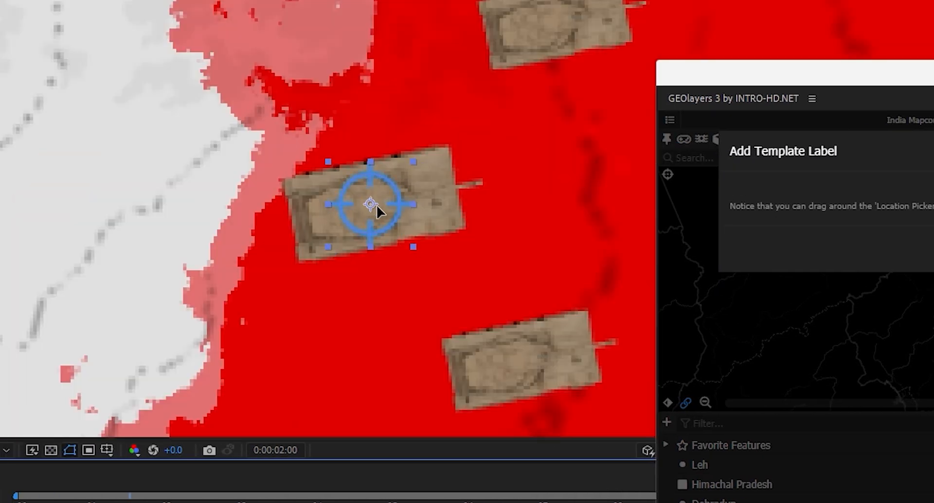
pyautogui.moveTo(377, 206); pyautogui.dragTo(375, 206)
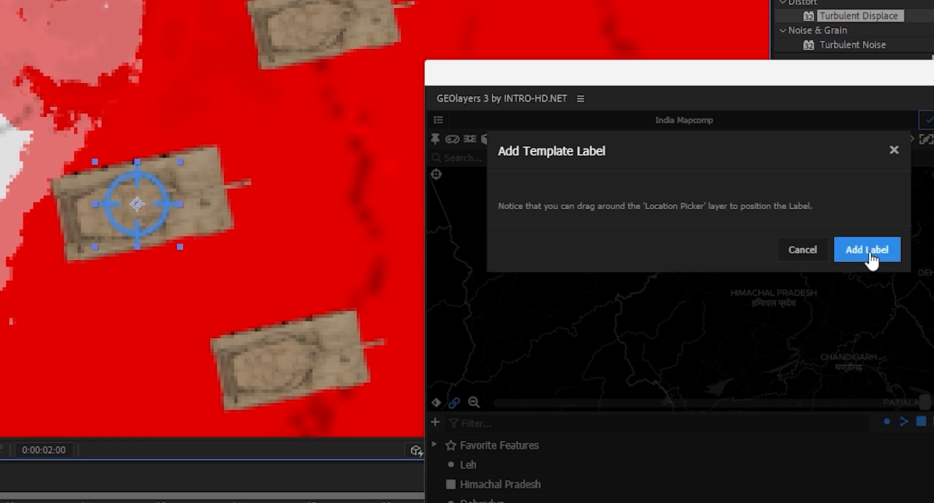
pyautogui.click(867, 254)
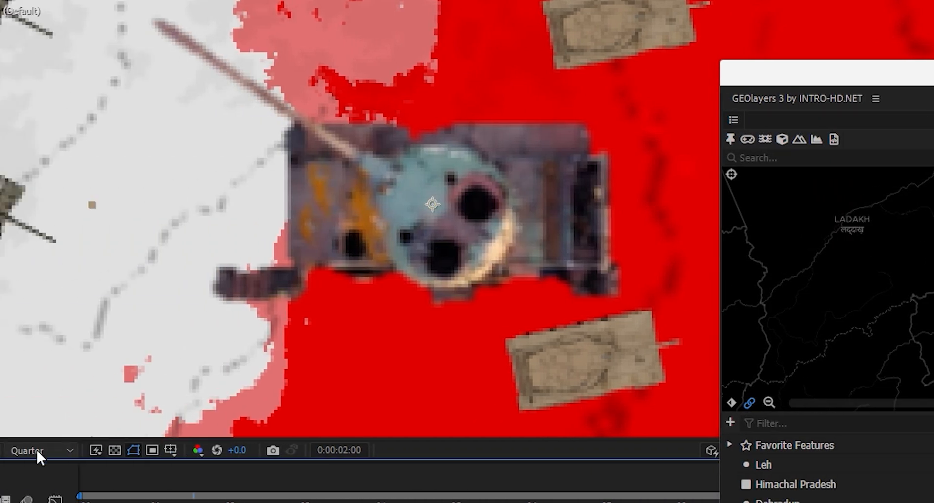
# Switch the preview resolution to Full and enable Rotate with Map and Rotate along path for the wreck label
pyautogui.click(36, 450)
pyautogui.click(40, 489)
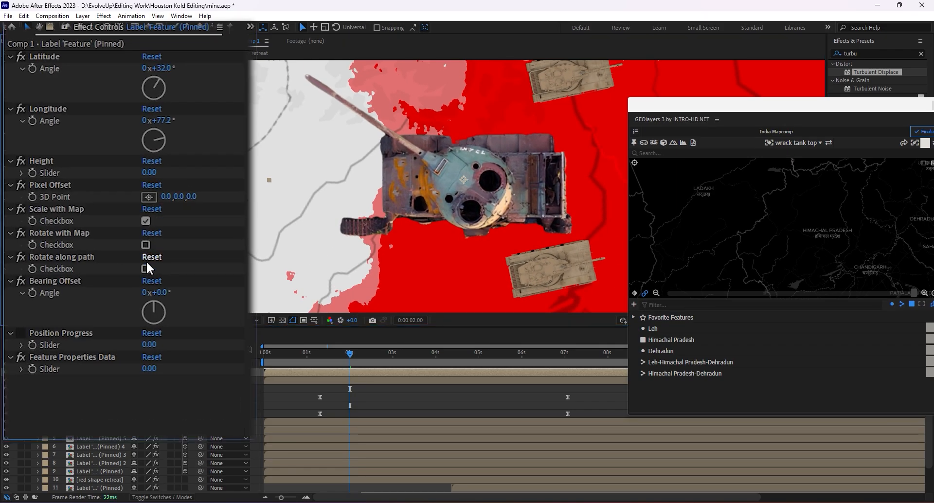
pyautogui.click(145, 244)
pyautogui.click(145, 268)
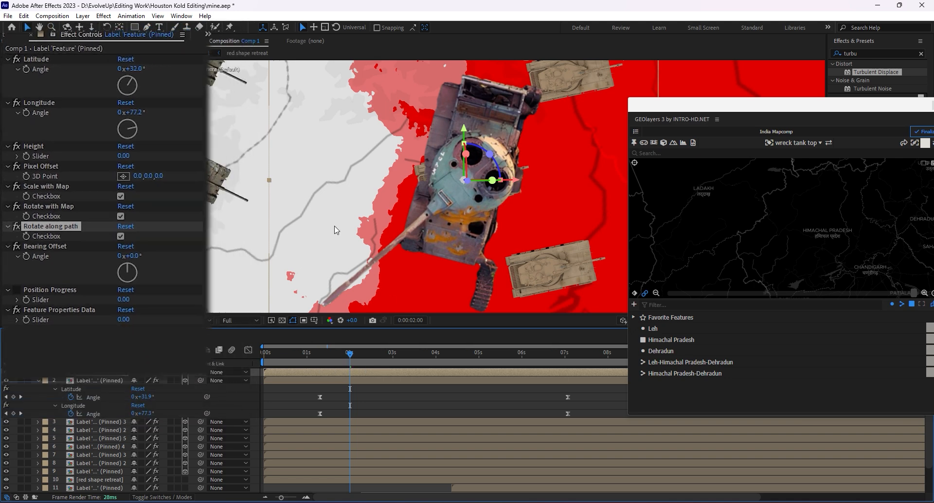
# Scale the wreck label down over the tank, set its Bearing Offset to -117° and Pixel Offset to 4, 11, 0, and save
pyautogui.moveTo(162, 293); pyautogui.dragTo(81, 315)
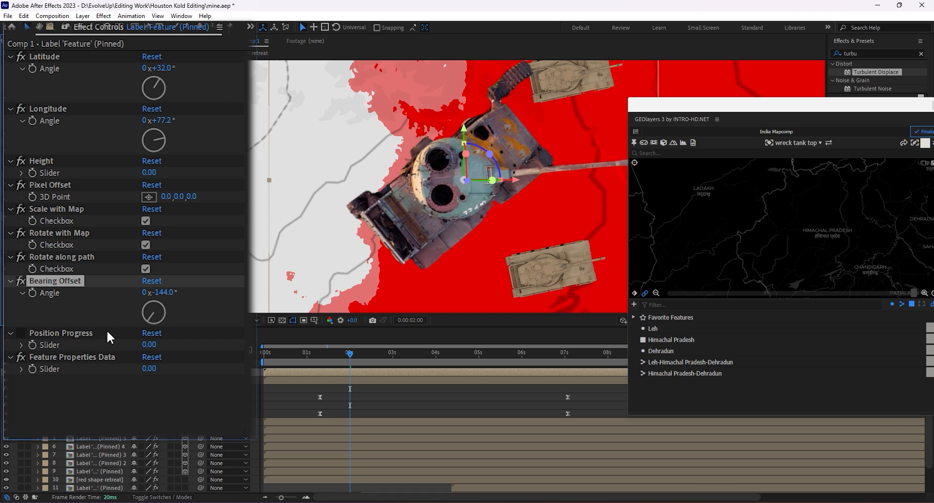
pyautogui.moveTo(269, 181); pyautogui.dragTo(366, 175)
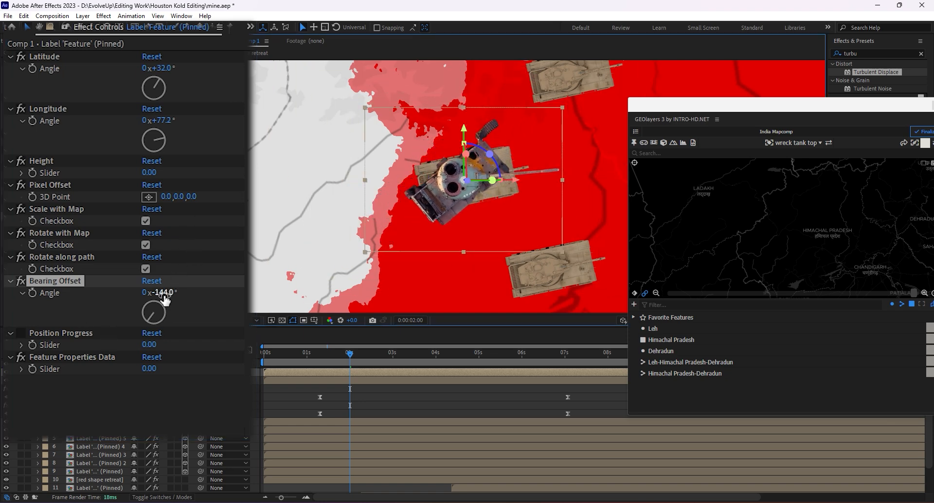
pyautogui.moveTo(166, 299); pyautogui.dragTo(186, 295)
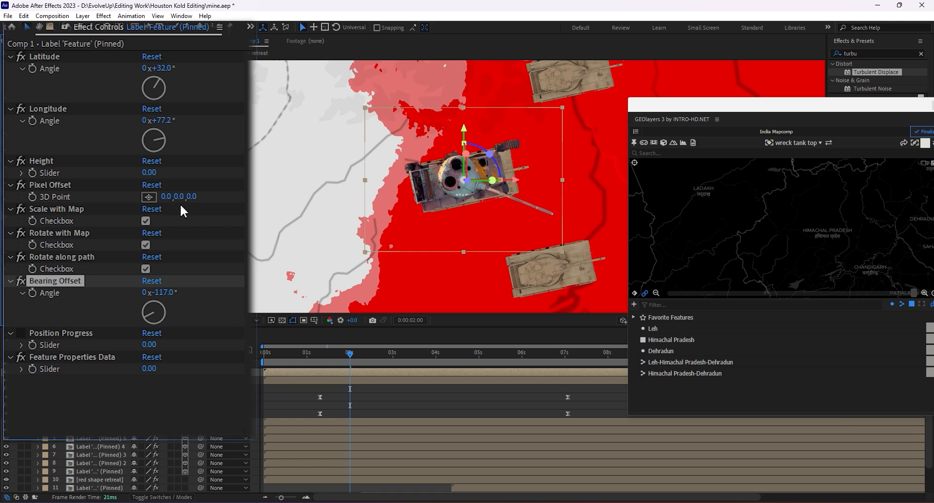
pyautogui.moveTo(169, 197); pyautogui.dragTo(165, 197)
pyautogui.moveTo(128, 159)
pyautogui.mouseDown()
pyautogui.moveTo(114, 161)
pyautogui.moveTo(127, 161)
pyautogui.mouseUp()
pyautogui.hotkey('ctrl', 's')
# Trim the middle opposing tank's layer to end at 2 s and the wreck label layer to start at 2 s
pyautogui.click(346, 380)
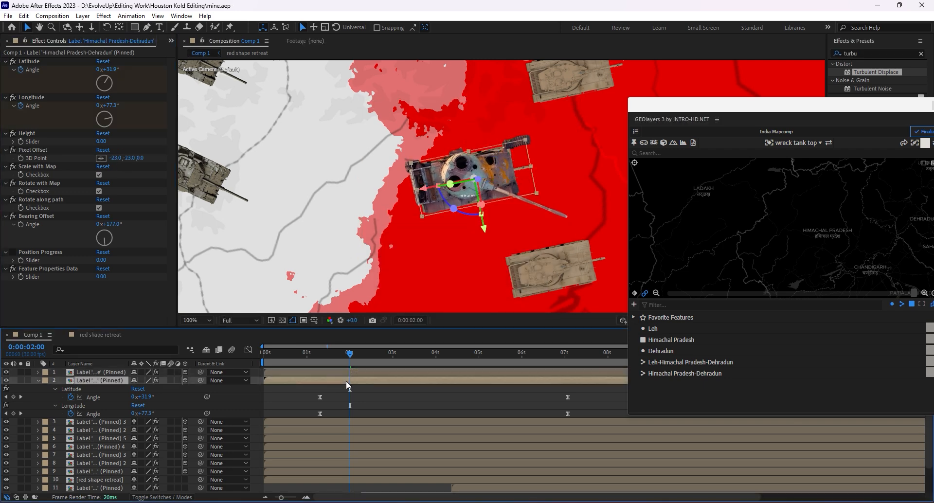
pyautogui.hotkey('ctrl', 'shift', 'd')
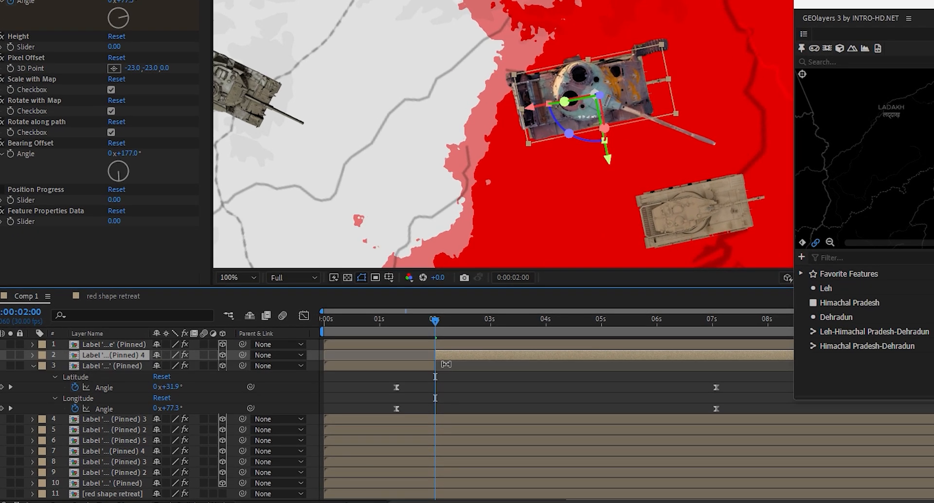
pyautogui.press('Delete')
pyautogui.click(447, 346)
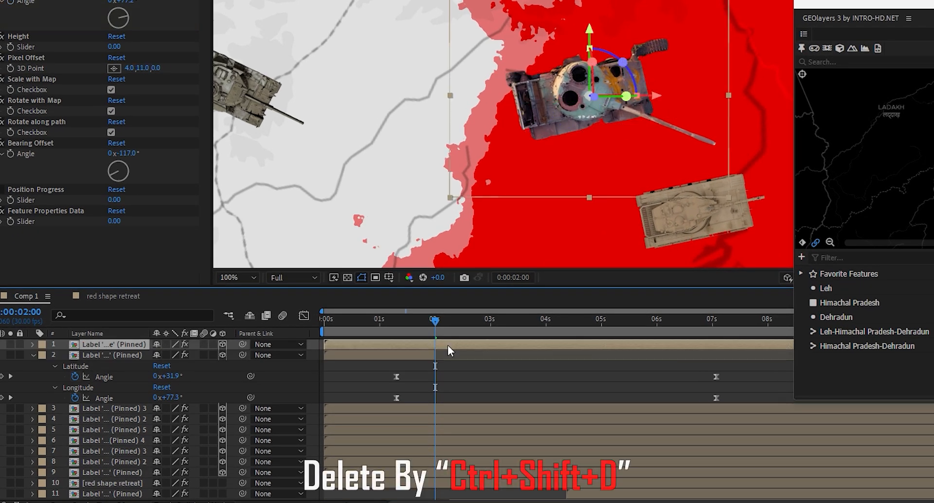
pyautogui.hotkey('ctrl', 'shift', 'd')
pyautogui.click(415, 359)
pyautogui.press('Delete')
# Preview the tank-to-wreck swap from the start and lower the preview resolution to Quarter
pyautogui.press('Home')
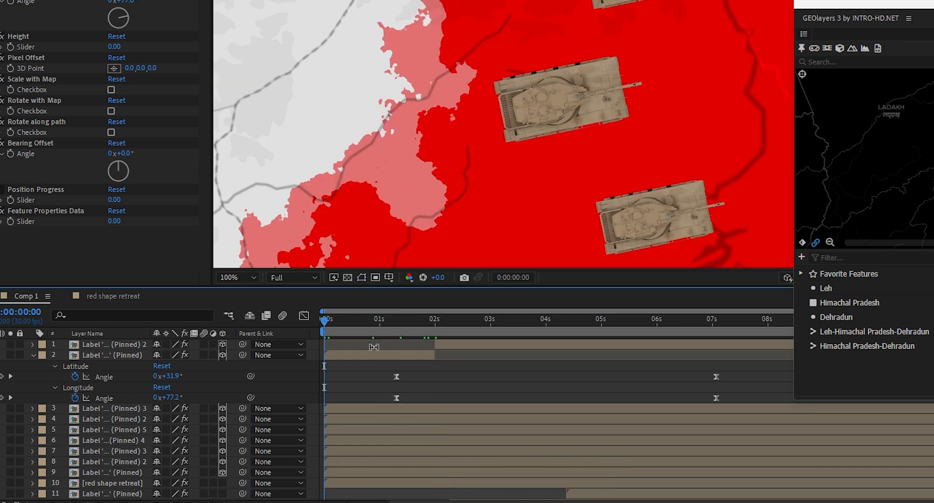
pyautogui.press('space')
pyautogui.press('space')
pyautogui.moveTo(308, 286); pyautogui.dragTo(308, 284)
pyautogui.click(308, 279)
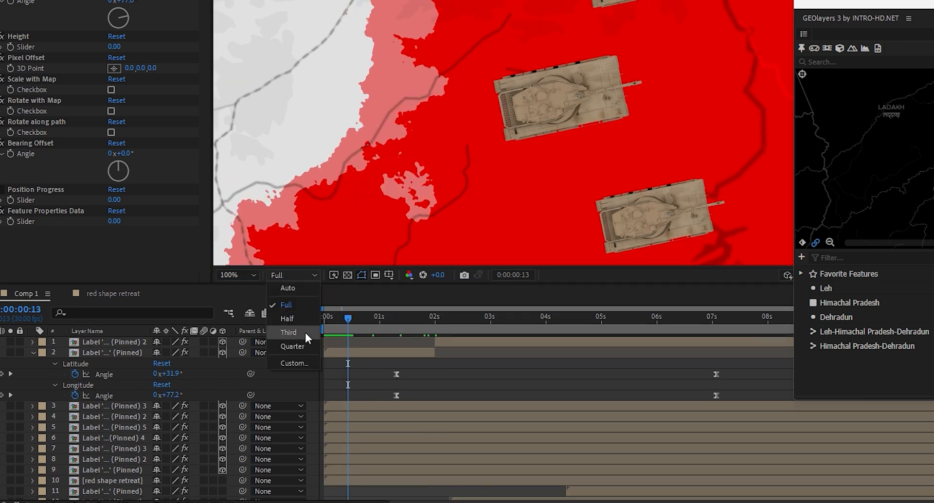
pyautogui.click(305, 346)
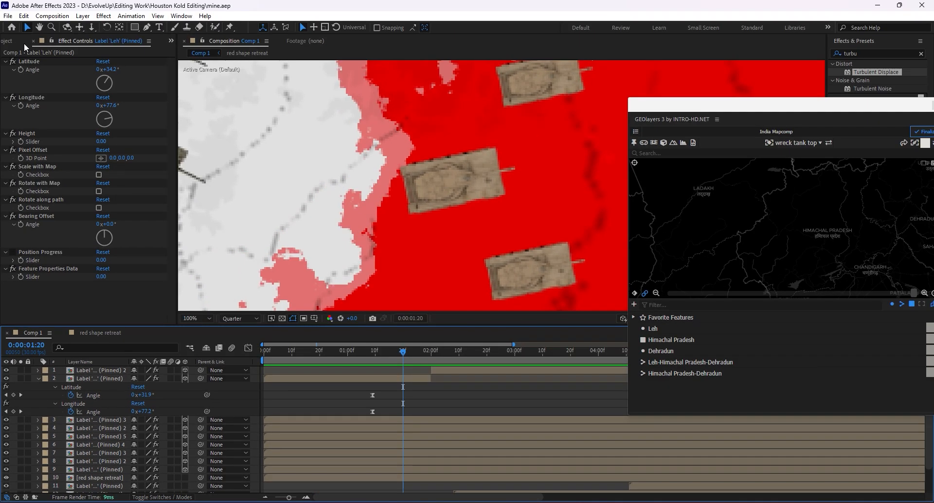
# Preview the Untitled design.mp4 explosion footage in the explosions folder
pyautogui.click(15, 40)
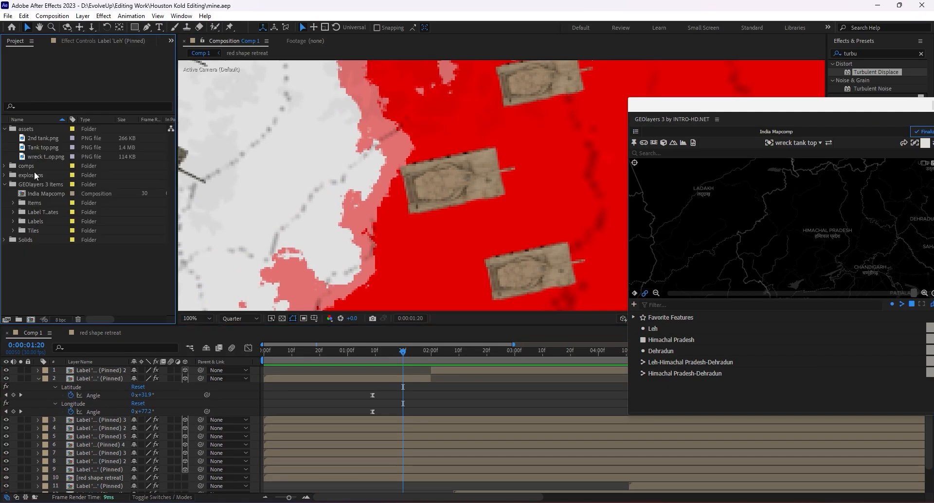
pyautogui.click(4, 175)
pyautogui.click(34, 184)
pyautogui.doubleClick(39, 202)
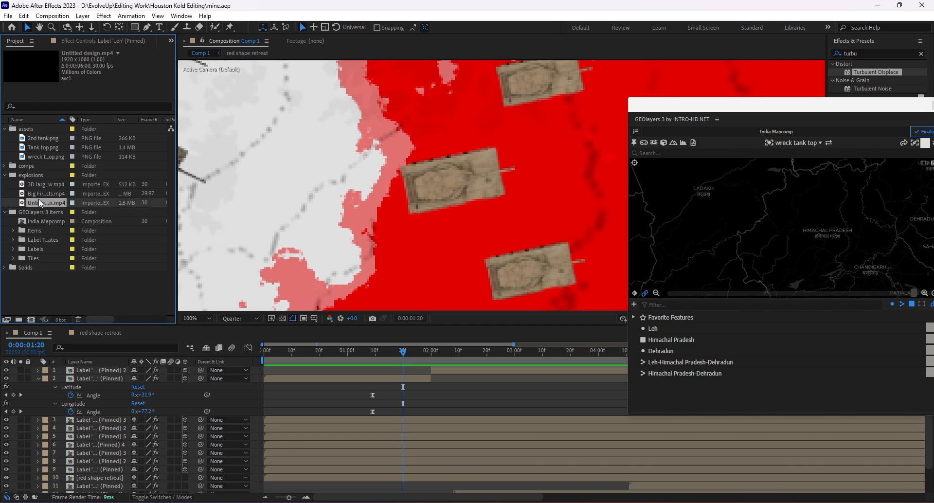
pyautogui.press('space')
pyautogui.scroll(-4, 408, 198)
pyautogui.scroll(2, 436, 205)
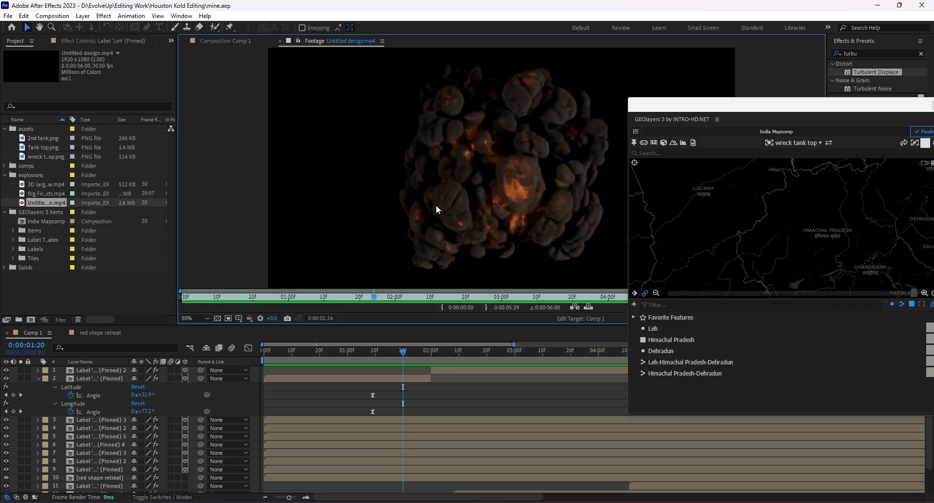
pyautogui.scroll(-2, 441, 199)
# Create a composition from Untitled design.mp4 and move it into the Label Templates folder
pyautogui.moveTo(46, 203); pyautogui.dragTo(31, 319)
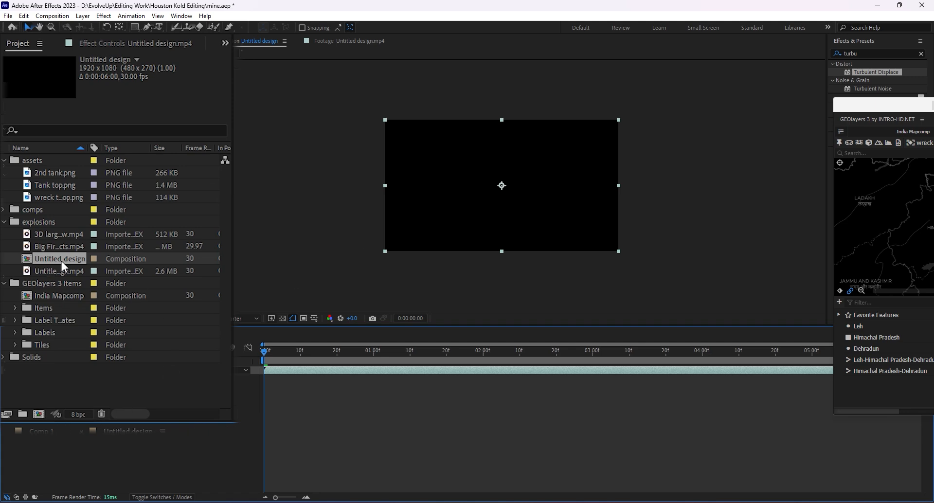
pyautogui.moveTo(62, 261); pyautogui.dragTo(69, 317)
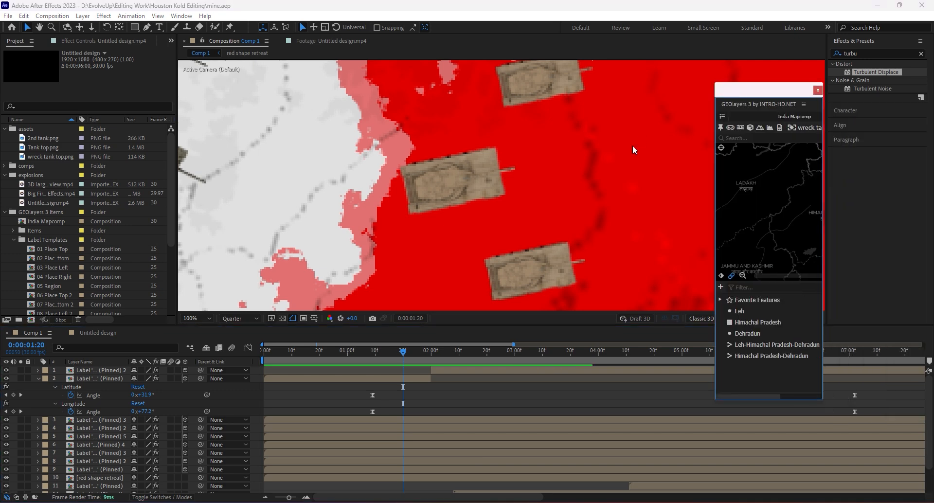
# Widen the GEOlayers window and choose Untitled design as the label template
pyautogui.scroll(-1, 633, 150)
pyautogui.moveTo(715, 208); pyautogui.dragTo(512, 205)
pyautogui.moveTo(682, 93); pyautogui.dragTo(722, 93)
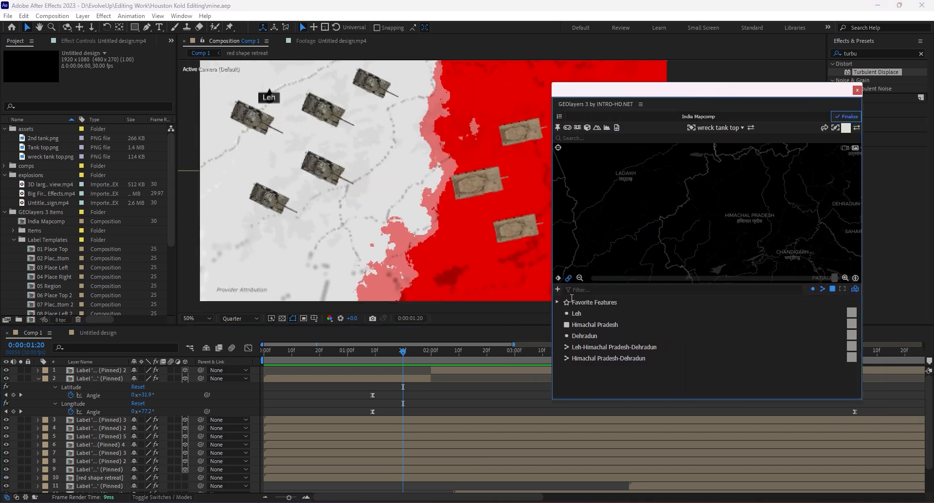
pyautogui.click(436, 353)
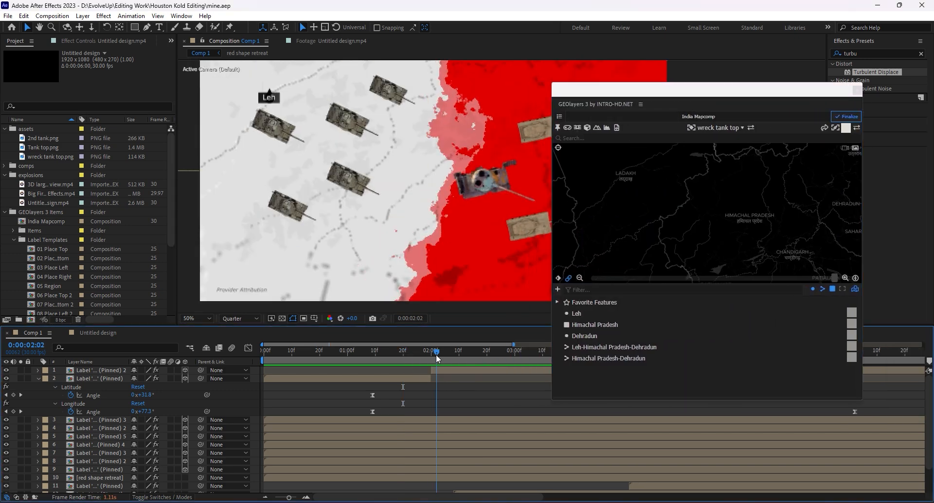
pyautogui.moveTo(435, 354)
pyautogui.mouseDown()
pyautogui.moveTo(500, 365)
pyautogui.moveTo(429, 367)
pyautogui.moveTo(427, 359)
pyautogui.mouseUp()
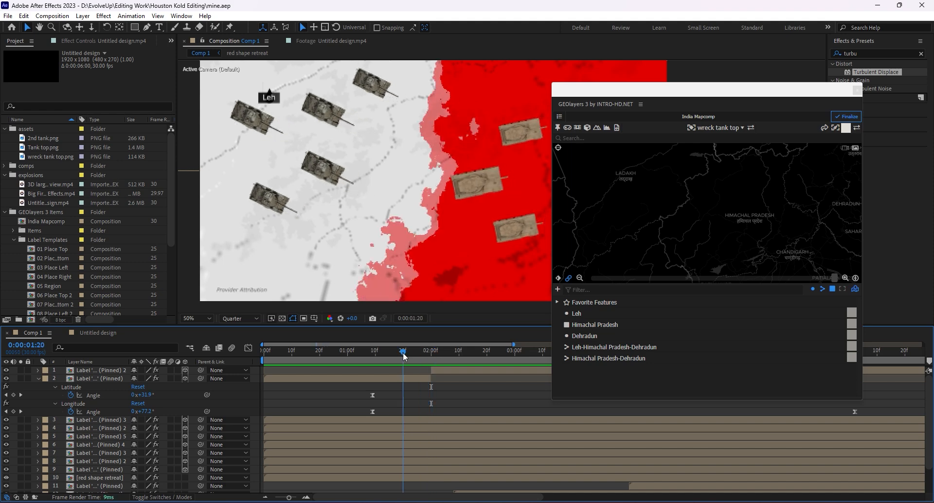
pyautogui.click(715, 128)
pyautogui.click(678, 225)
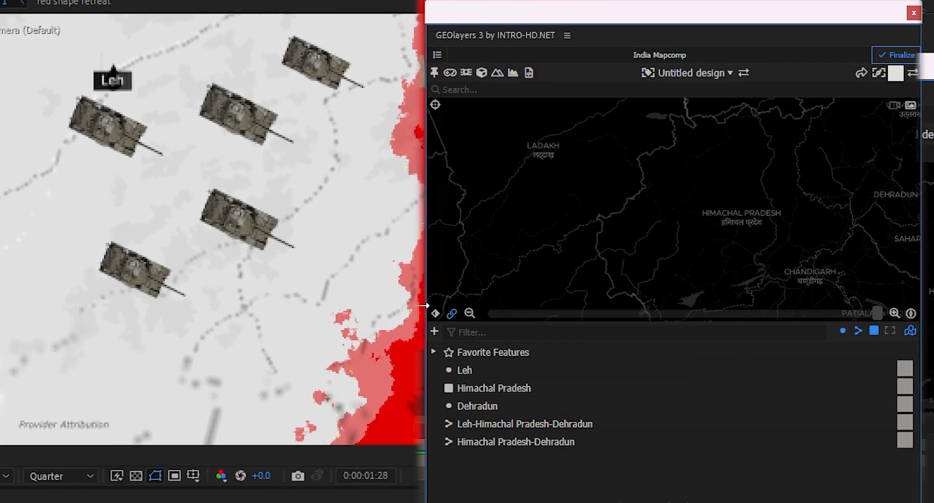
# Add the Untitled design explosion label on the middle opposing tank at 0:00:01:27 and make it a 3D layer
pyautogui.moveTo(531, 445)
pyautogui.mouseDown()
pyautogui.moveTo(484, 445)
pyautogui.moveTo(527, 444)
pyautogui.mouseUp()
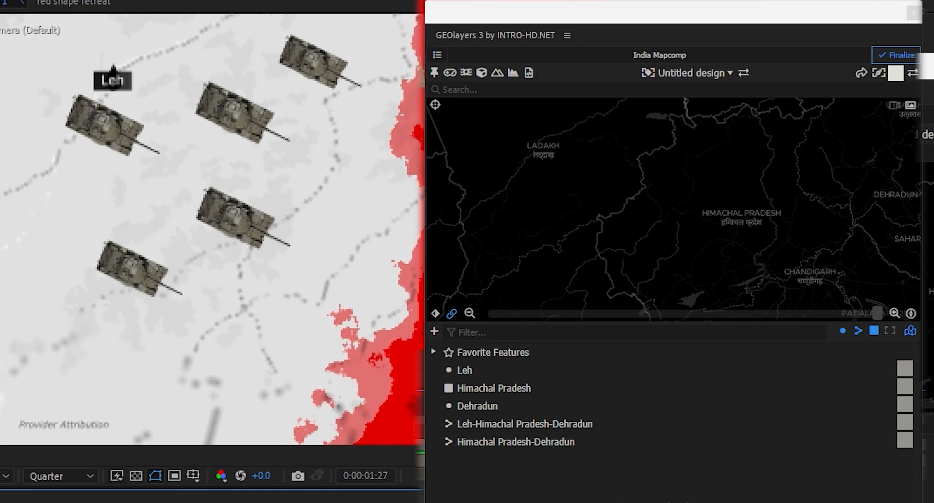
pyautogui.click(648, 73)
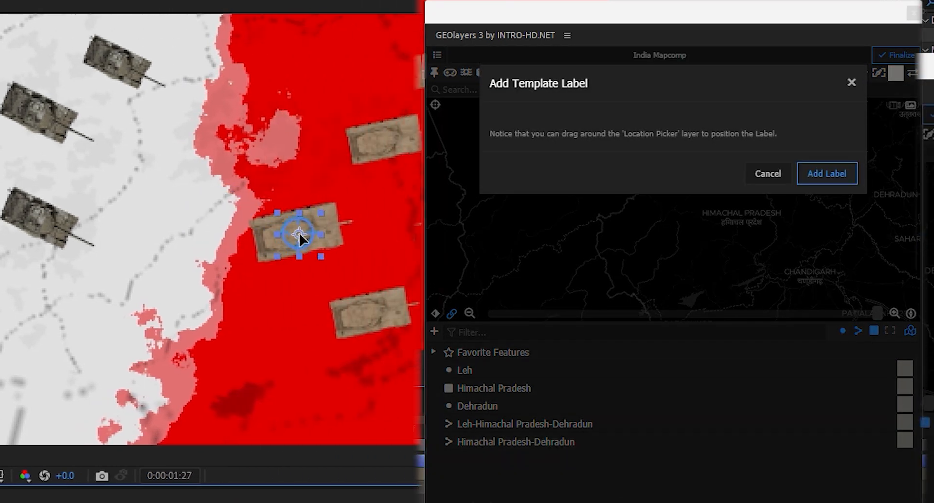
pyautogui.click(827, 173)
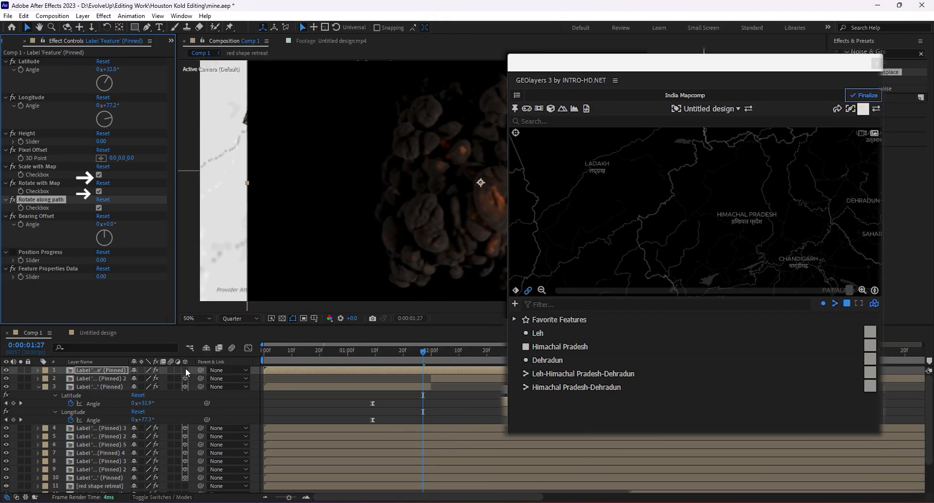
pyautogui.click(186, 369)
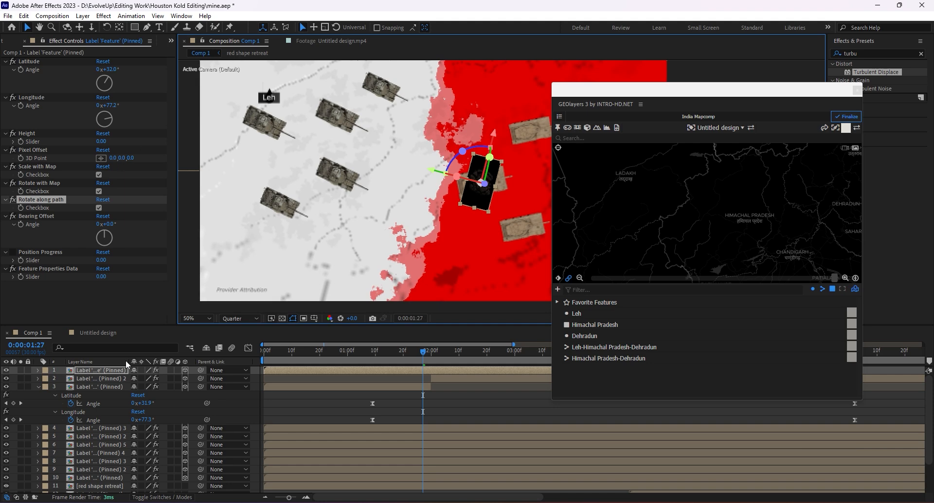
# Show the layer blending modes, set the explosion label to Screen and preview the blast
pyautogui.click(162, 496)
pyautogui.click(144, 371)
pyautogui.click(184, 194)
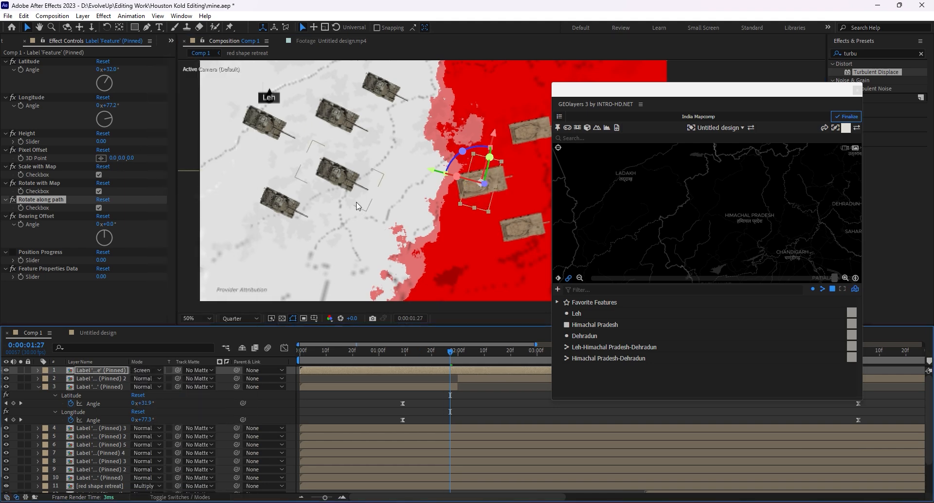
pyautogui.press('space')
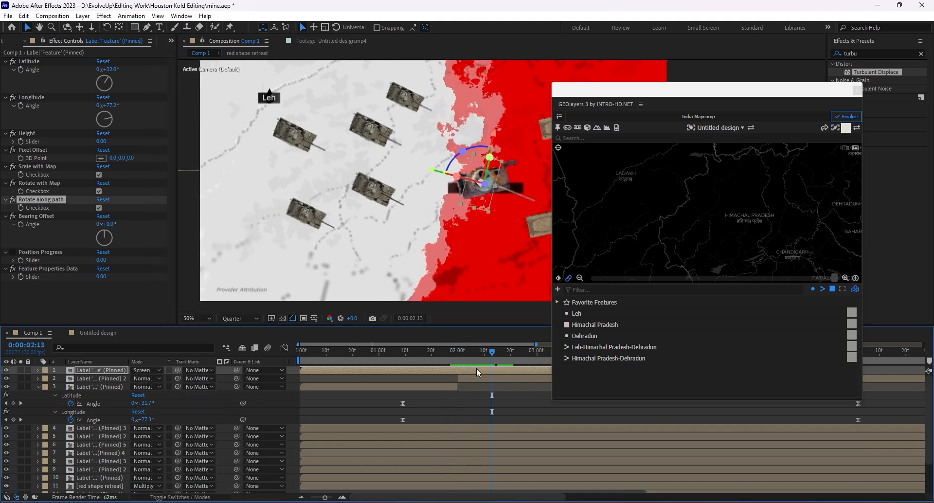
# Shift the explosion label layer to start at about 0:00:01:23 and set its blending mode to Screen
pyautogui.moveTo(520, 353); pyautogui.dragTo(472, 354)
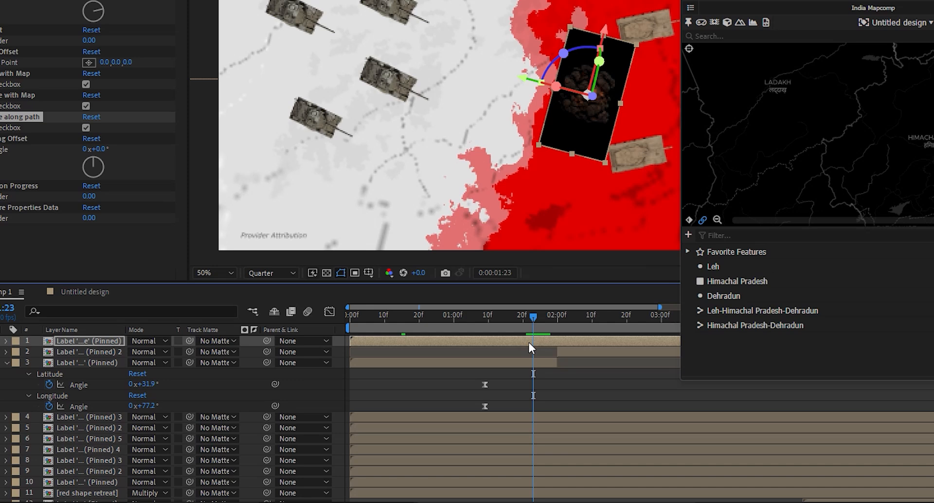
pyautogui.moveTo(435, 370); pyautogui.dragTo(572, 370)
pyautogui.press('space')
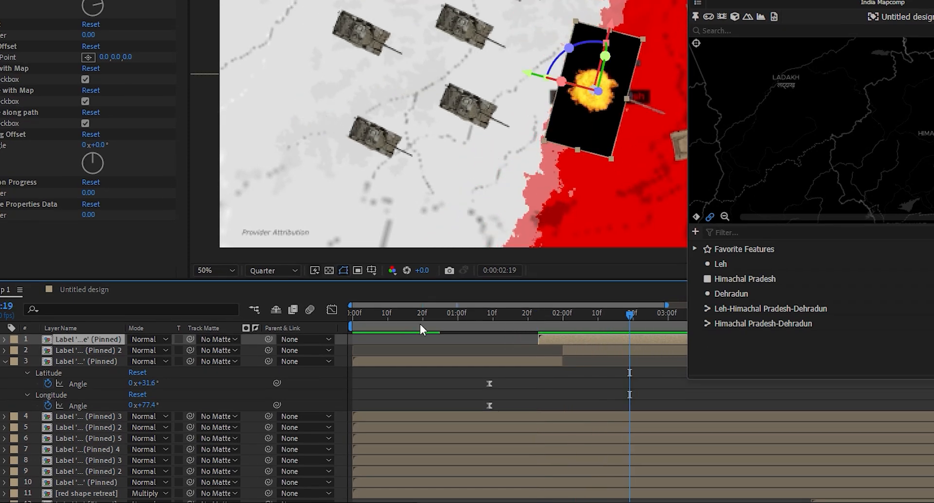
pyautogui.click(154, 347)
pyautogui.click(195, 106)
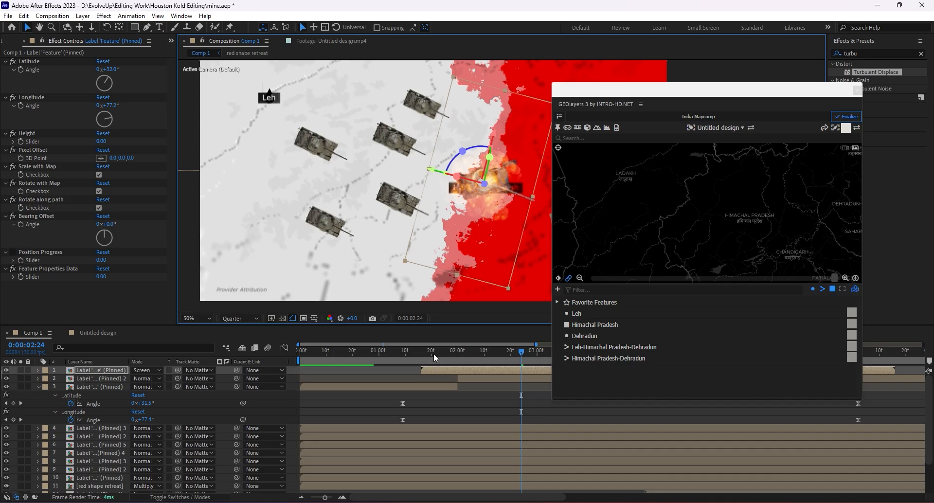
# Apply the Brightness & Contrast effect to the explosion label, with Brightness at -71 and Contrast at 98
pyautogui.click(870, 53)
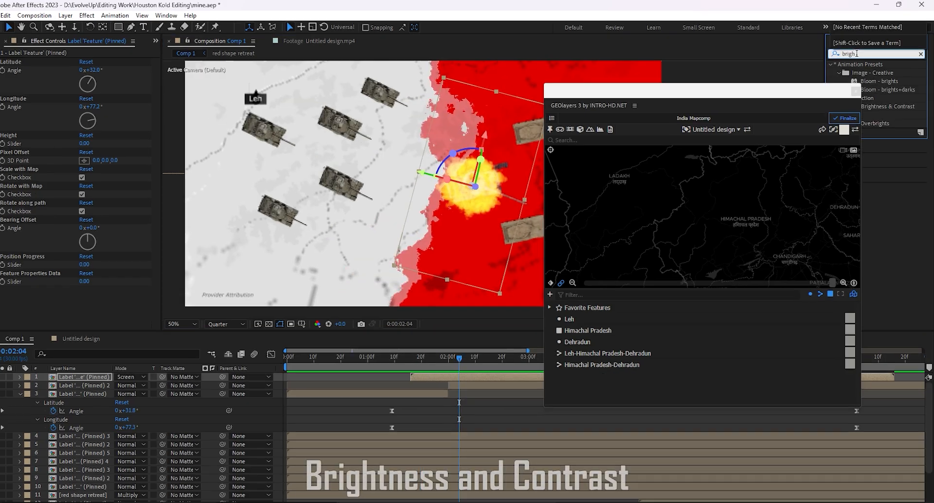
pyautogui.write('brigh')
pyautogui.moveTo(901, 105); pyautogui.dragTo(451, 372)
pyautogui.moveTo(100, 293); pyautogui.dragTo(82, 294)
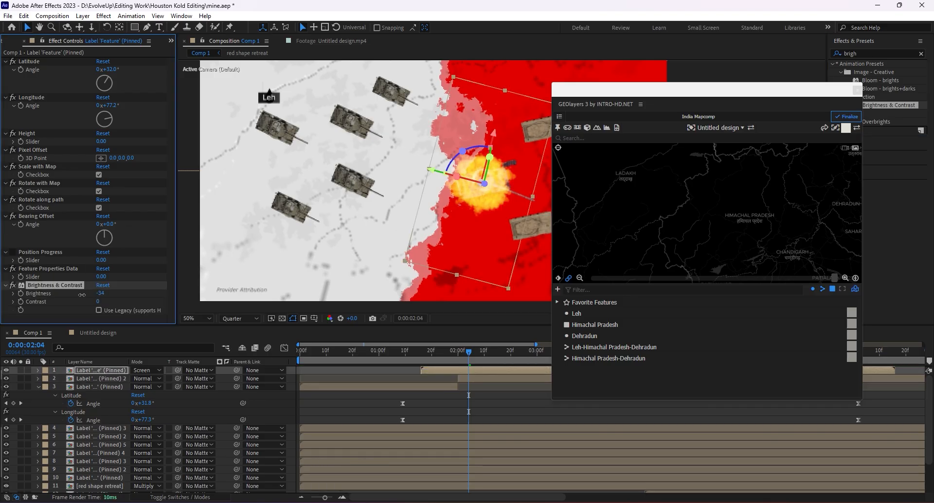
pyautogui.moveTo(177, 295); pyautogui.dragTo(70, 308)
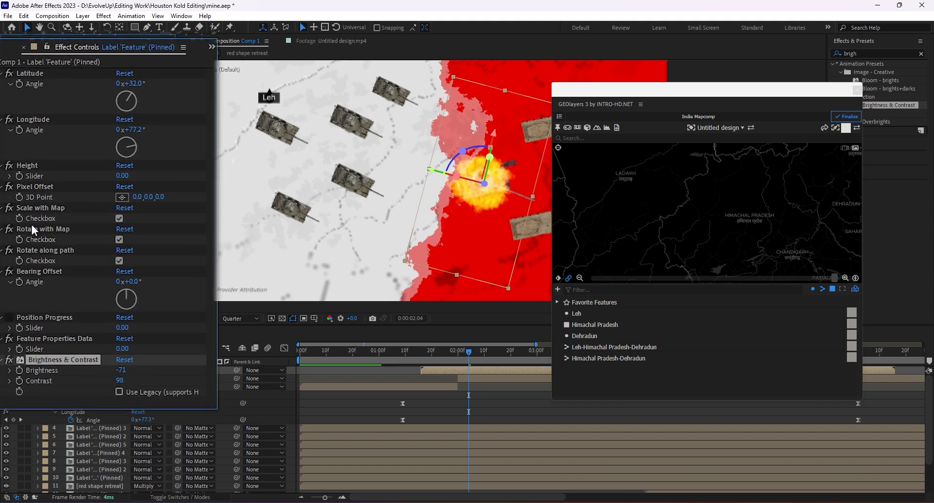
# Save the project and scrub through the composition to review the explosion and the wrecked tank
pyautogui.click(860, 51)
pyautogui.hotkey('ctrl', 's')
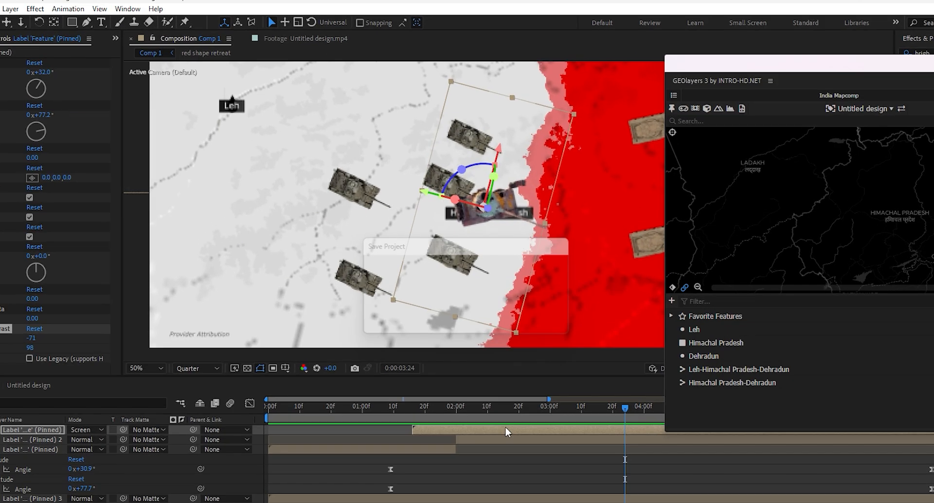
pyautogui.moveTo(542, 352); pyautogui.dragTo(539, 352)
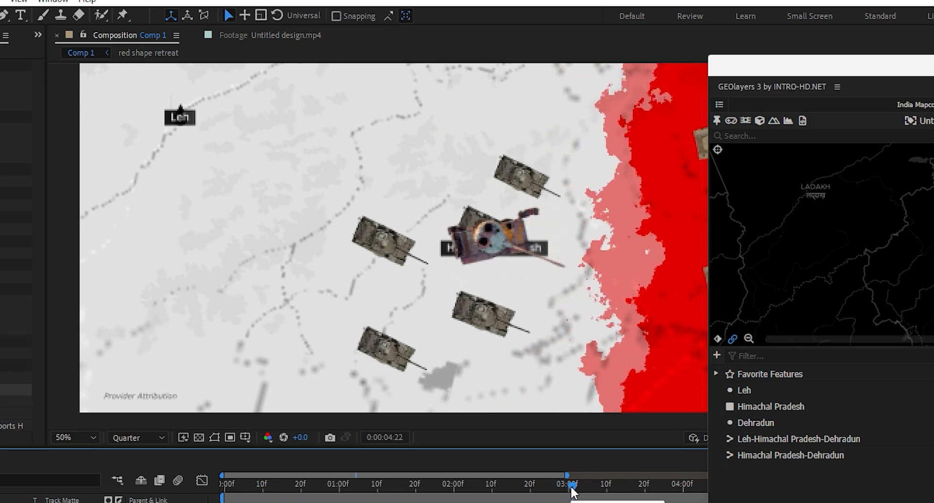
pyautogui.moveTo(572, 489); pyautogui.dragTo(534, 494)
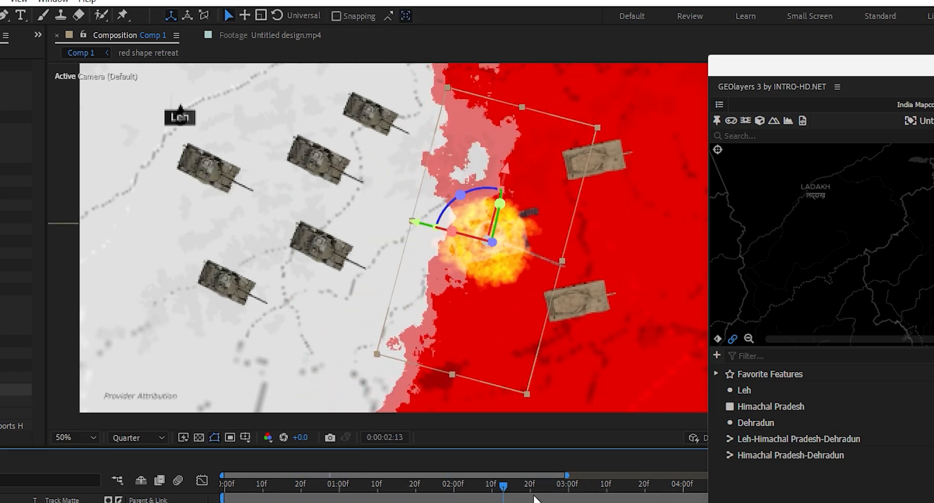
# Find the Leh-Himachal Pradesh-Dehradun (Pinned) tank layer and set its Pixel Offset to 171, -8, -167
pyautogui.scroll(-3, 410, 430)
pyautogui.click(410, 430)
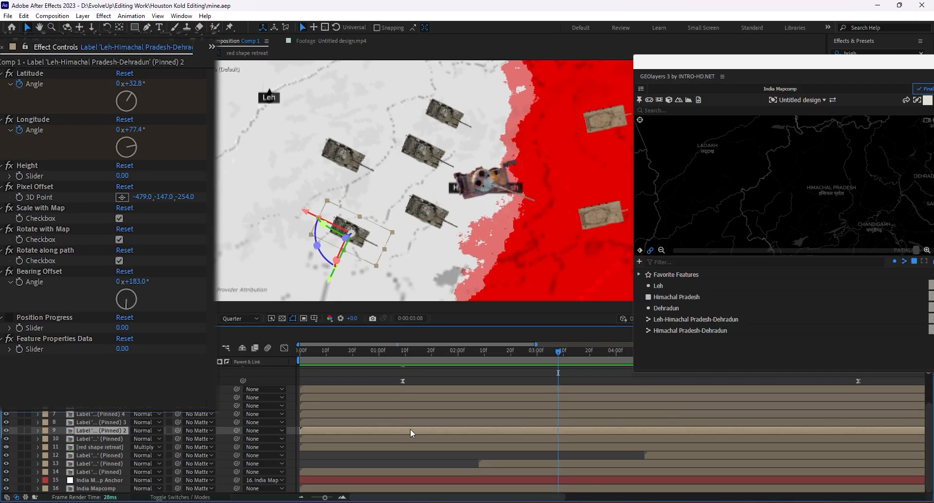
pyautogui.click(413, 422)
pyautogui.click(419, 413)
pyautogui.click(408, 439)
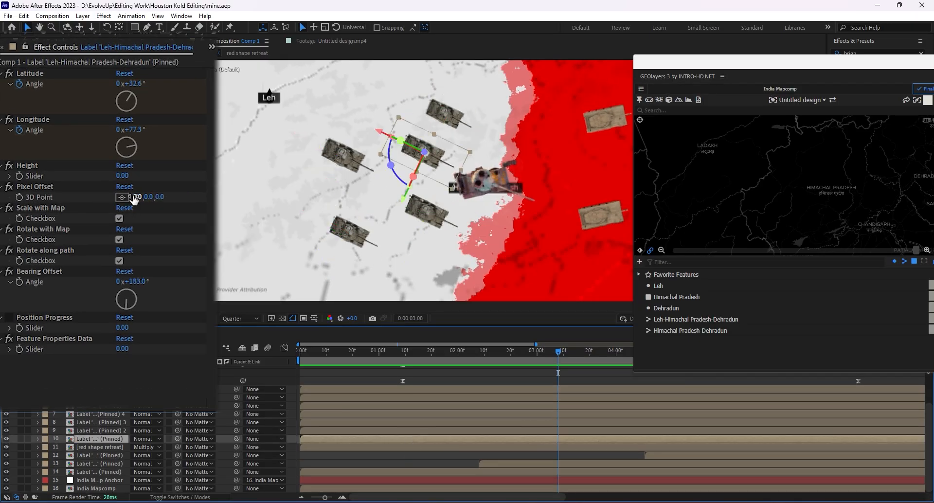
pyautogui.moveTo(149, 197); pyautogui.dragTo(87, 209)
pyautogui.moveTo(137, 198); pyautogui.dragTo(217, 166)
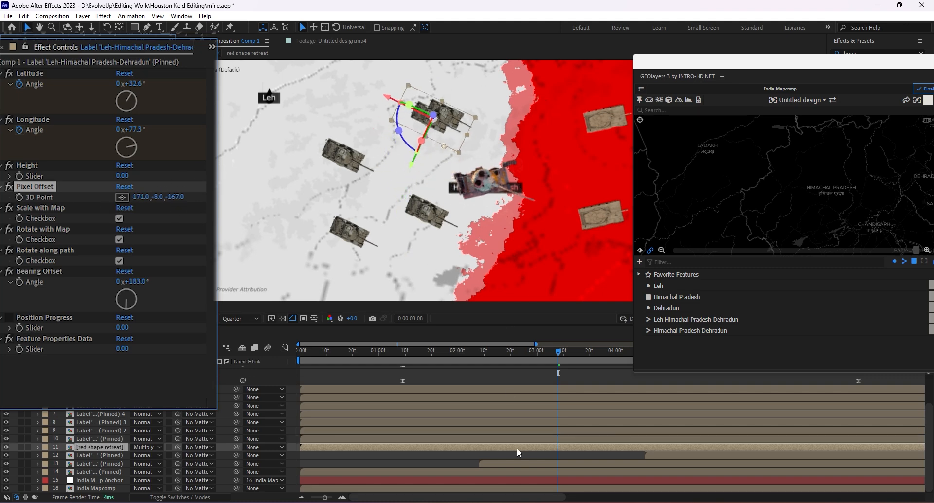
# Set the Pixel Offset of the advancing tank layer Leh-Himachal Pradesh-Dehradun (Pinned) 3 to 317, 189, -390
pyautogui.click(517, 430)
pyautogui.click(517, 422)
pyautogui.moveTo(111, 206); pyautogui.dragTo(198, 184)
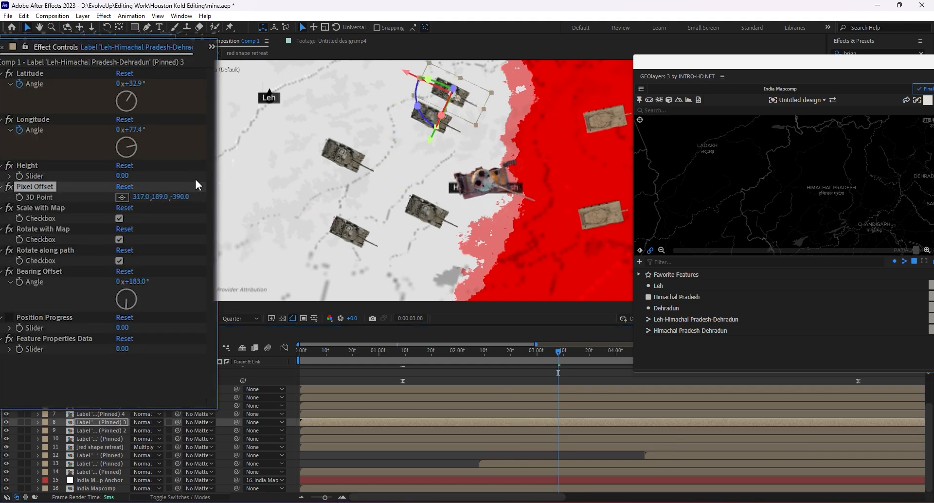
# Check the tank formation near 0:00:05:28 and set the Pixel Offset of the (Pinned) 4 advancing tank to -308, -260, -2
pyautogui.moveTo(558, 350); pyautogui.dragTo(768, 359)
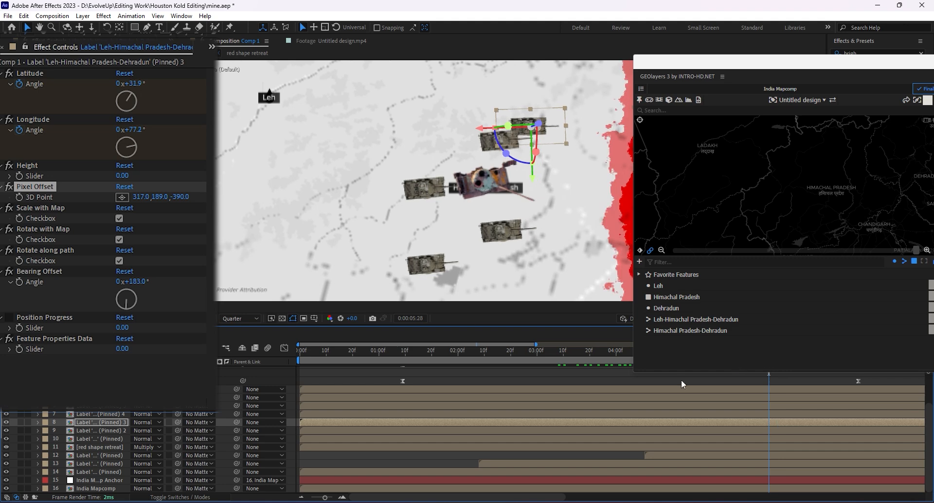
pyautogui.click(511, 415)
pyautogui.moveTo(171, 194); pyautogui.dragTo(79, 196)
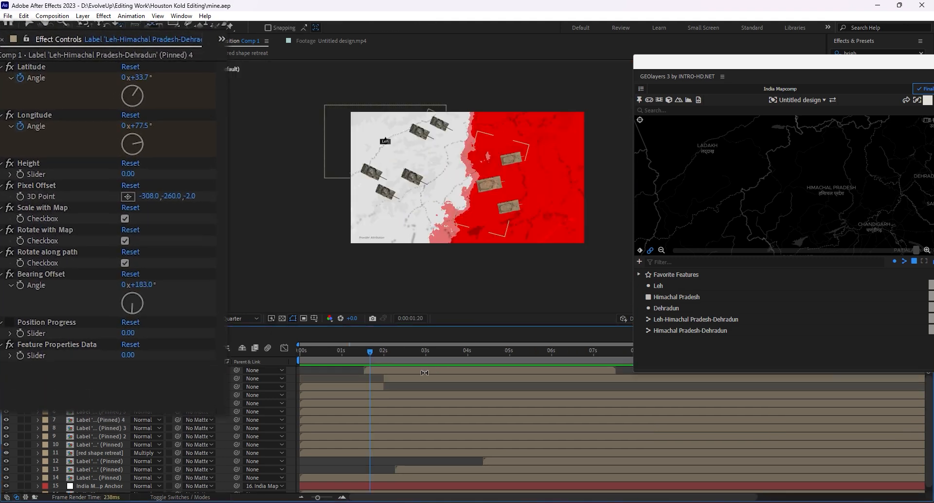
# Duplicate the Himachal Pradesh-Dehradun (Pinned) 2 opposing tank at 0:00:00:23 and set the copy's Pixel Offset to 530, -72, -506
pyautogui.click(373, 404)
pyautogui.press('u')
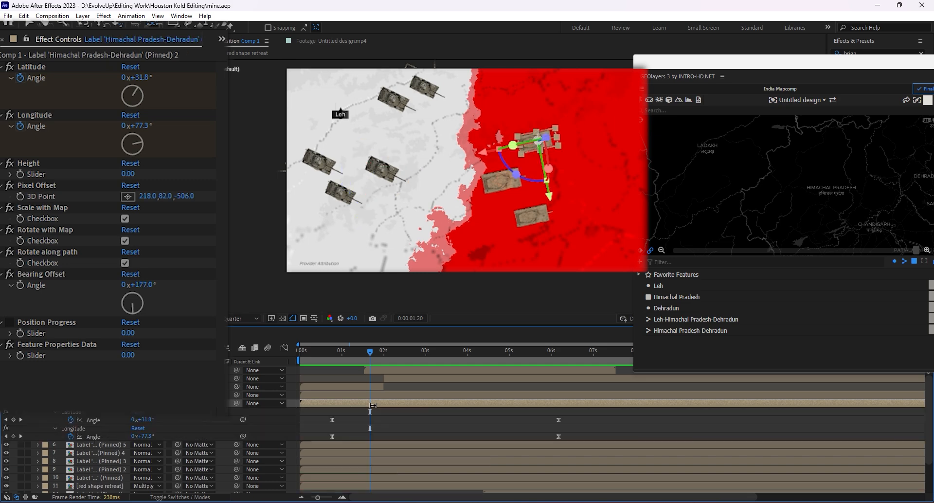
pyautogui.moveTo(361, 354); pyautogui.dragTo(337, 355)
pyautogui.hotkey('ctrl', 'd')
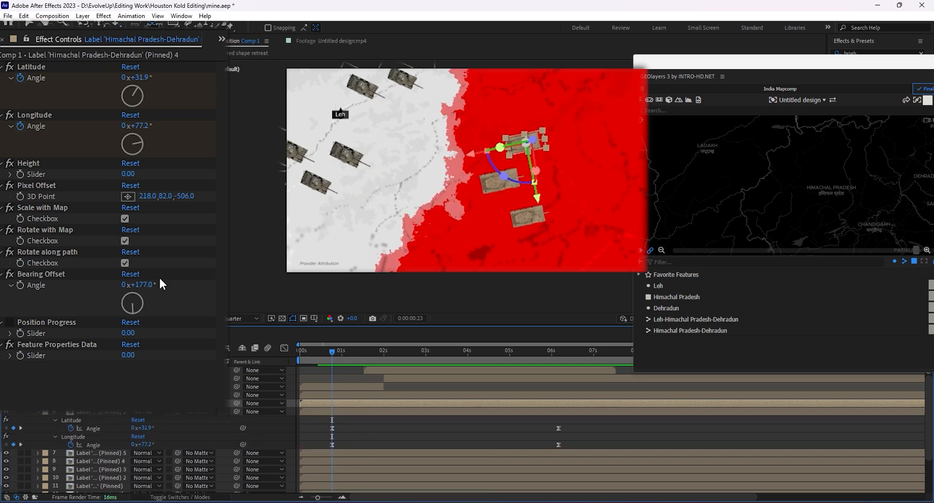
pyautogui.moveTo(145, 195); pyautogui.dragTo(238, 124)
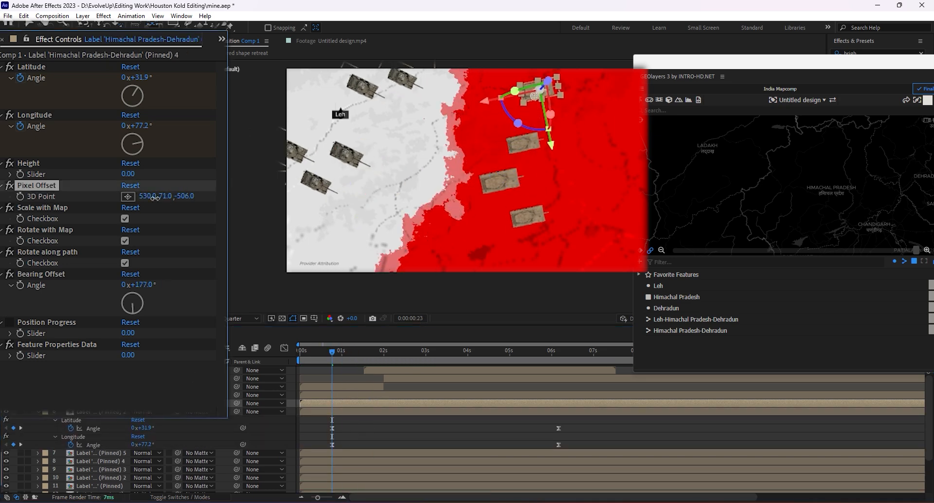
pyautogui.moveTo(155, 197); pyautogui.dragTo(40, 220)
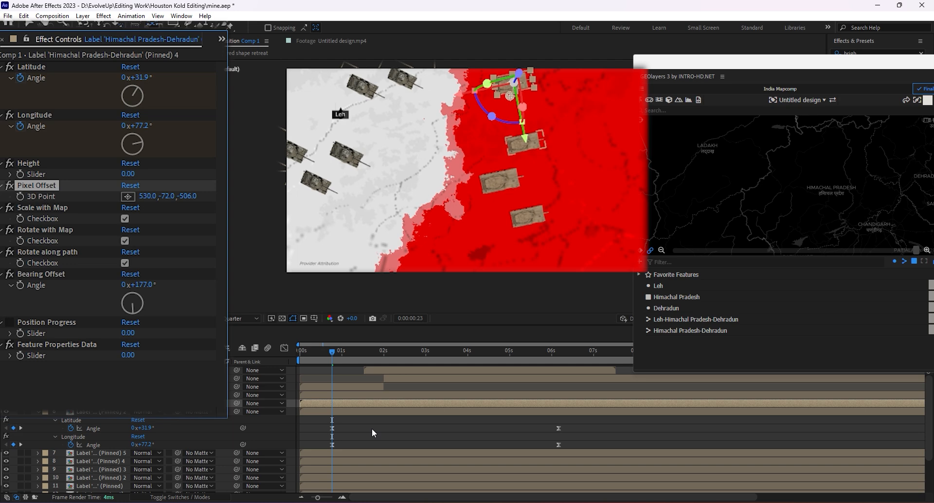
pyautogui.press('u')
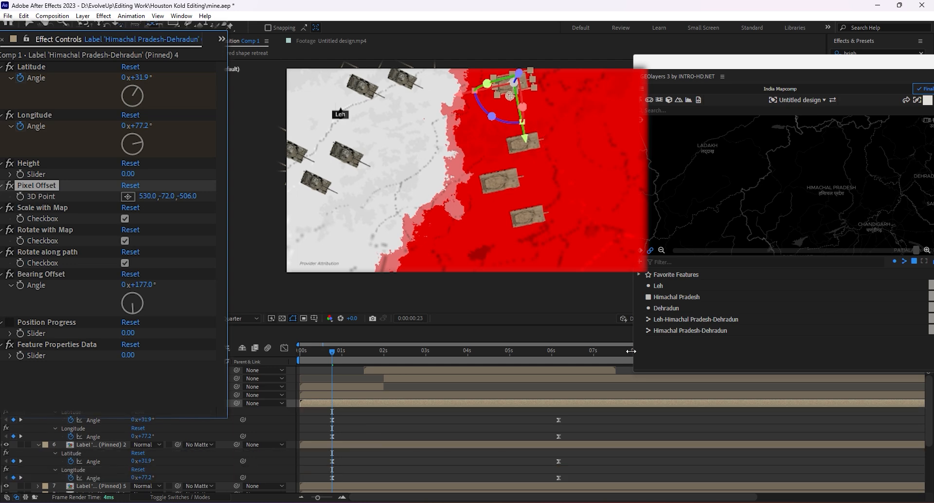
# Choose the wreck tank top label template and add it over the uppermost opposing tank near the map's edge
pyautogui.click(791, 100)
pyautogui.click(759, 206)
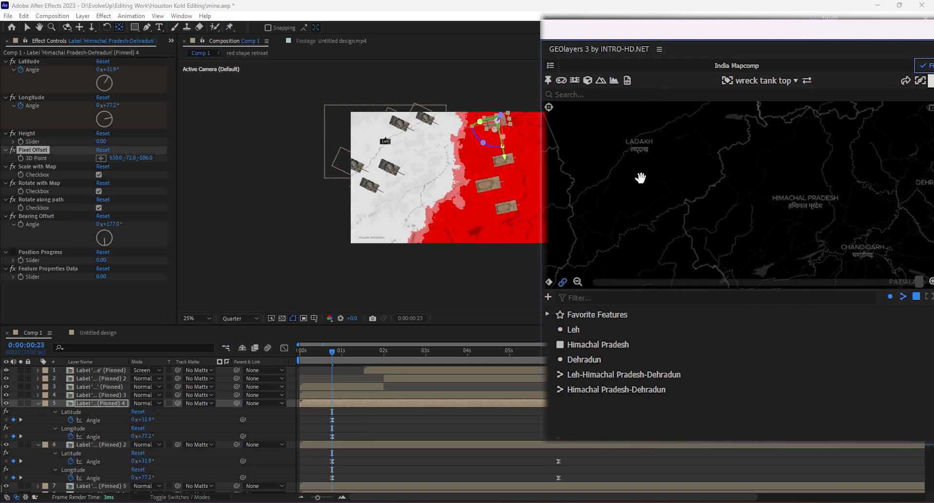
pyautogui.click(728, 83)
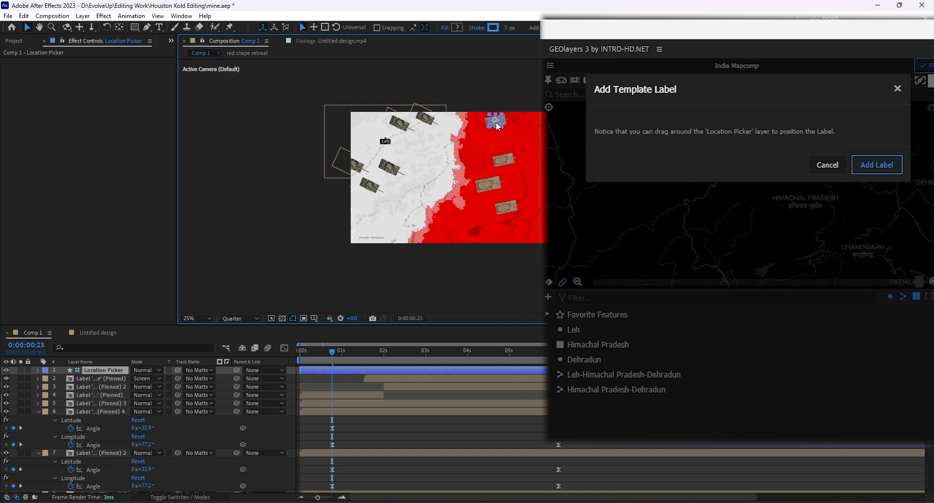
pyautogui.click(878, 166)
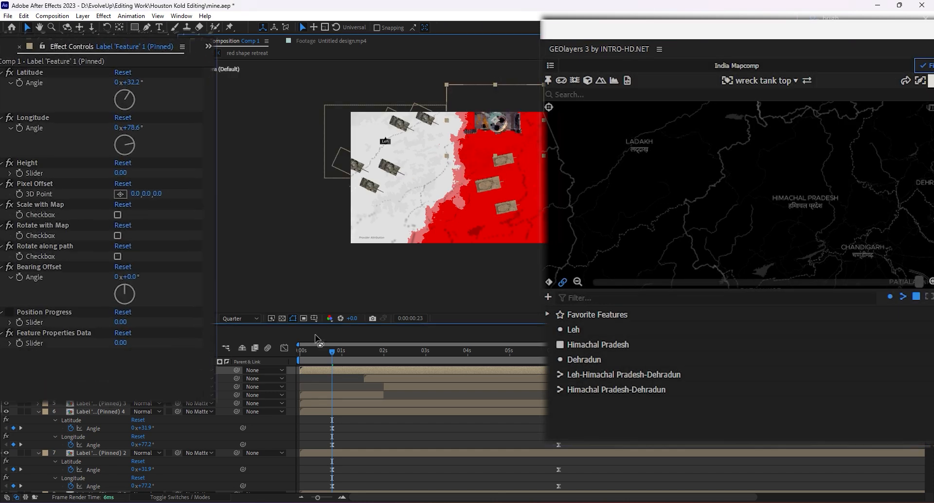
# Make the new wreck label a 3D layer and enable Scale with Map, Rotate with Map and Rotate along path
pyautogui.click(204, 496)
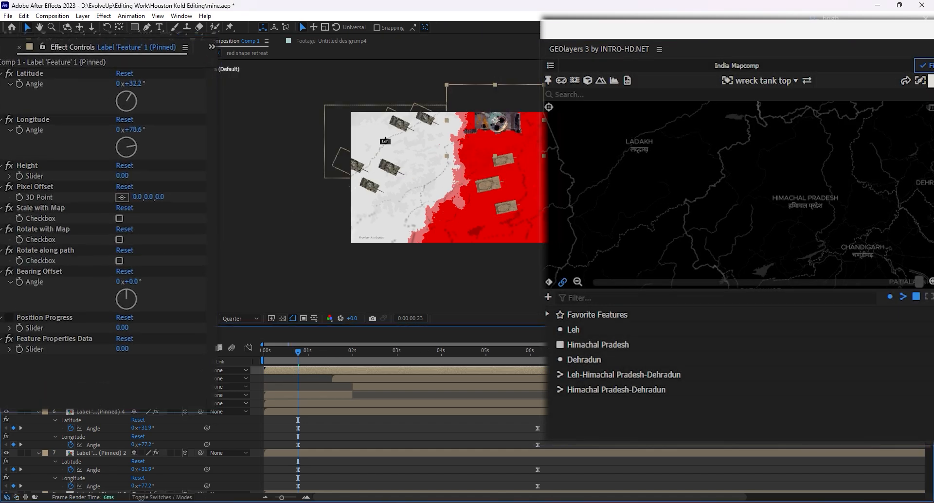
pyautogui.click(119, 218)
pyautogui.click(119, 239)
pyautogui.click(119, 260)
# Set the new wreck label's Bearing Offset to 66° and Pixel Offset to -12, 3, 0, and scale it down slightly
pyautogui.scroll(4, 491, 143)
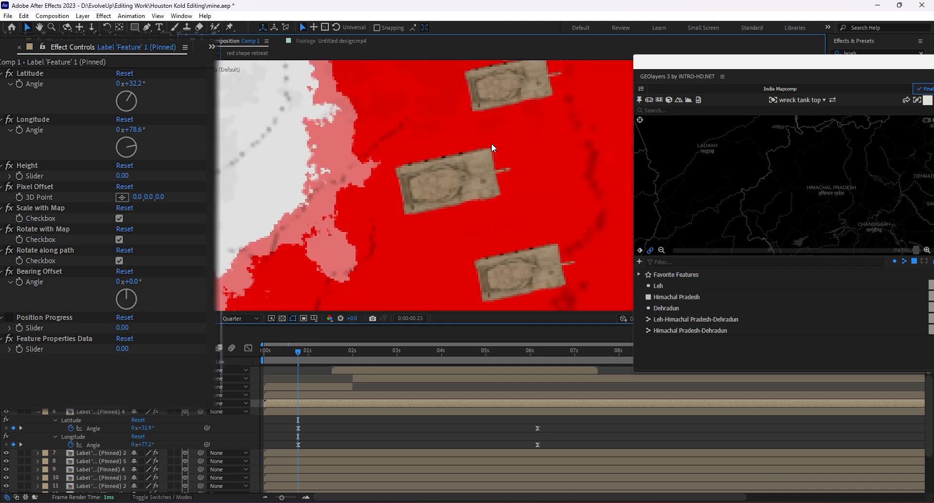
pyautogui.moveTo(129, 281); pyautogui.dragTo(170, 276)
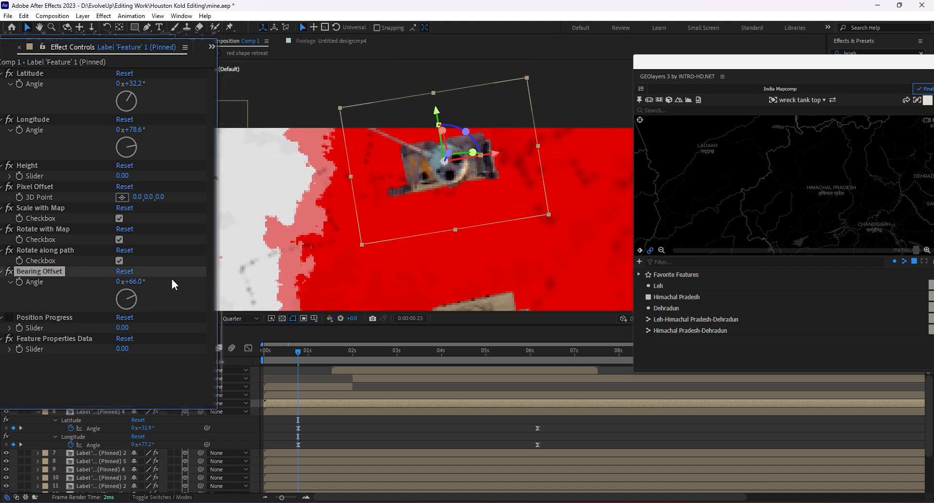
pyautogui.moveTo(137, 196)
pyautogui.mouseDown()
pyautogui.moveTo(148, 197)
pyautogui.moveTo(135, 203)
pyautogui.mouseUp()
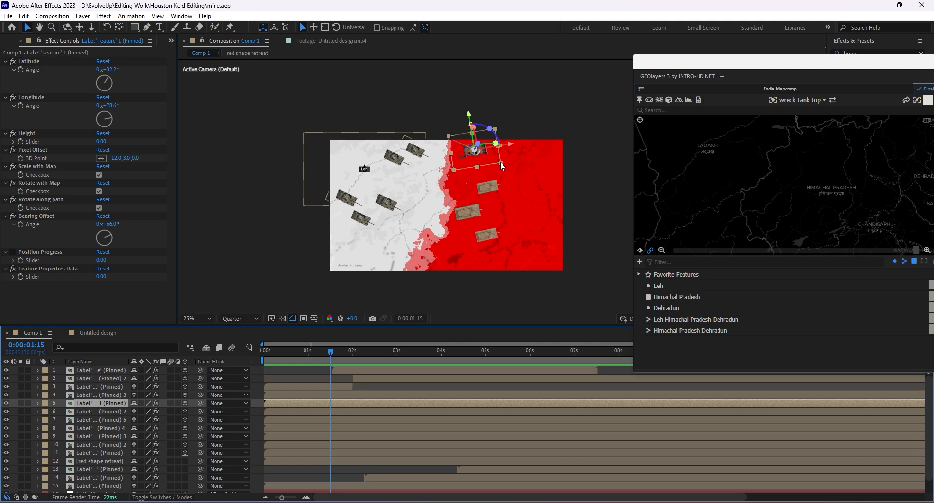
pyautogui.moveTo(500, 161); pyautogui.dragTo(491, 158)
# Duplicate the lowest opposing tank layer and set the copy's Pixel Offset to about -380, -162, -396 at 0:00:01:05
pyautogui.click(309, 394)
pyautogui.press('Home')
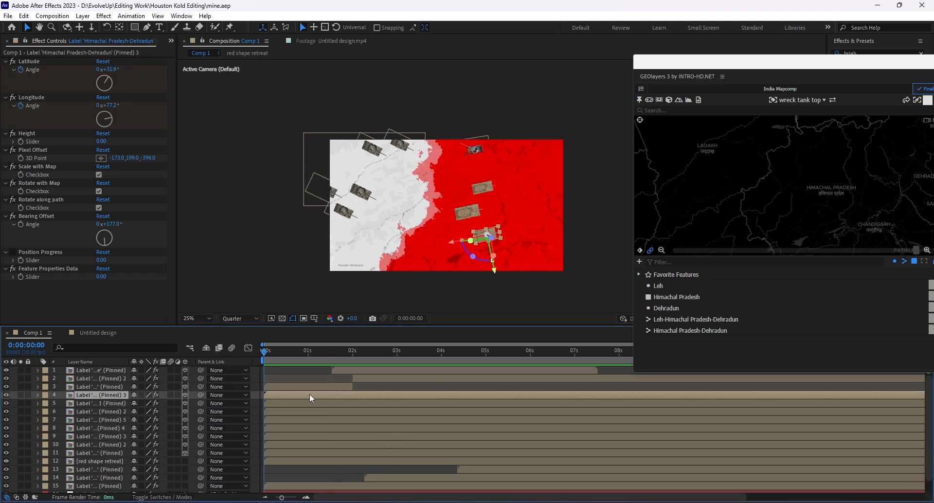
pyautogui.hotkey('ctrl', 'd')
pyautogui.press('u')
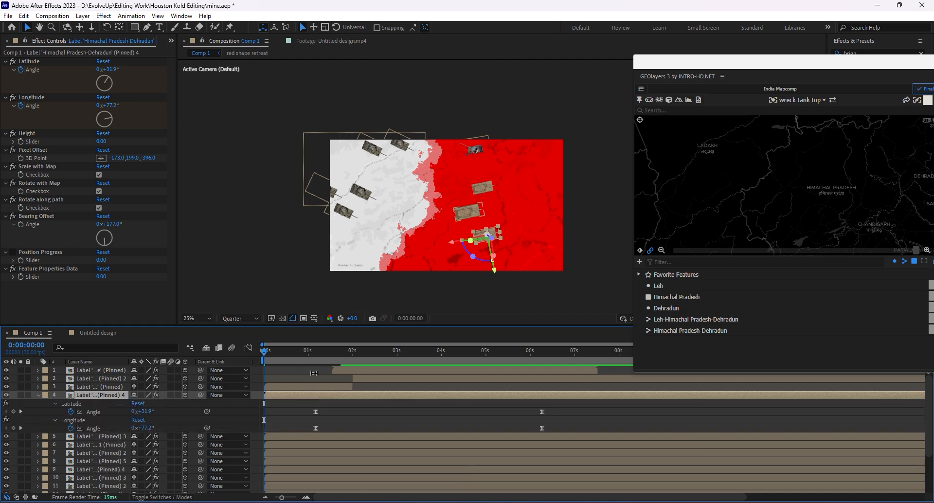
pyautogui.click(316, 356)
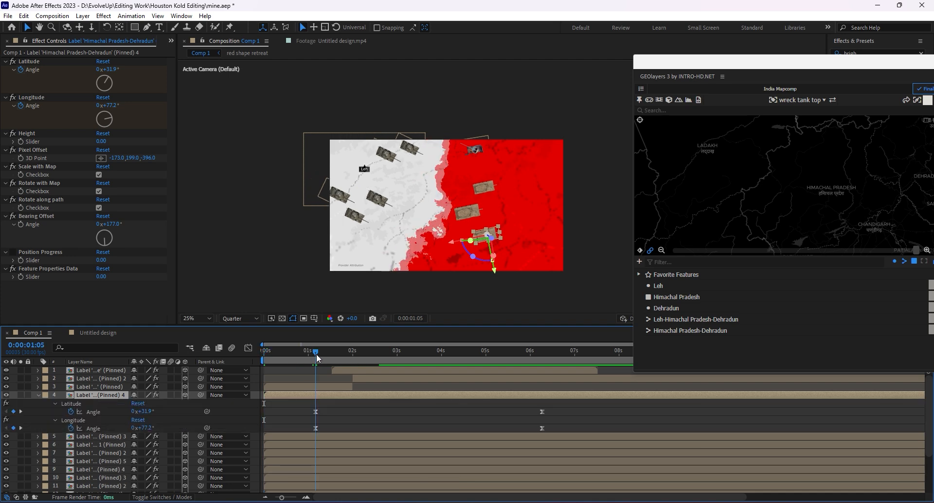
pyautogui.click(494, 271)
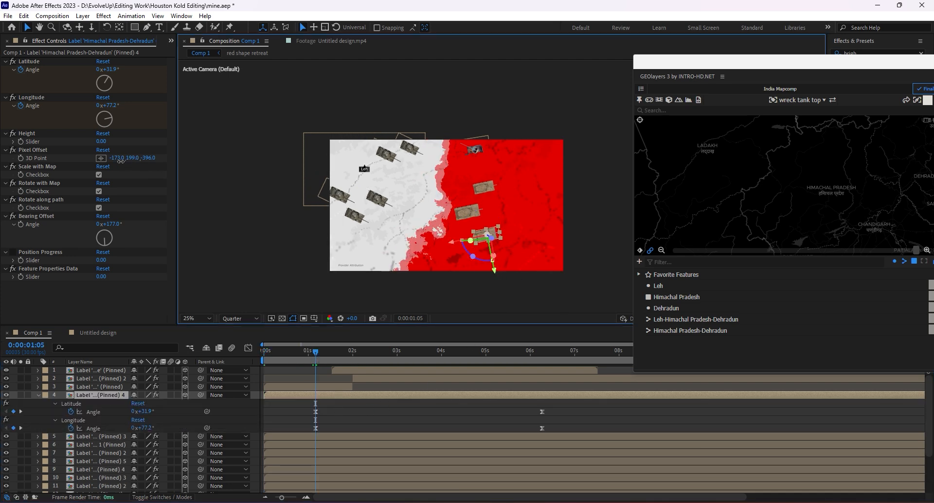
pyautogui.moveTo(121, 160); pyautogui.dragTo(65, 196)
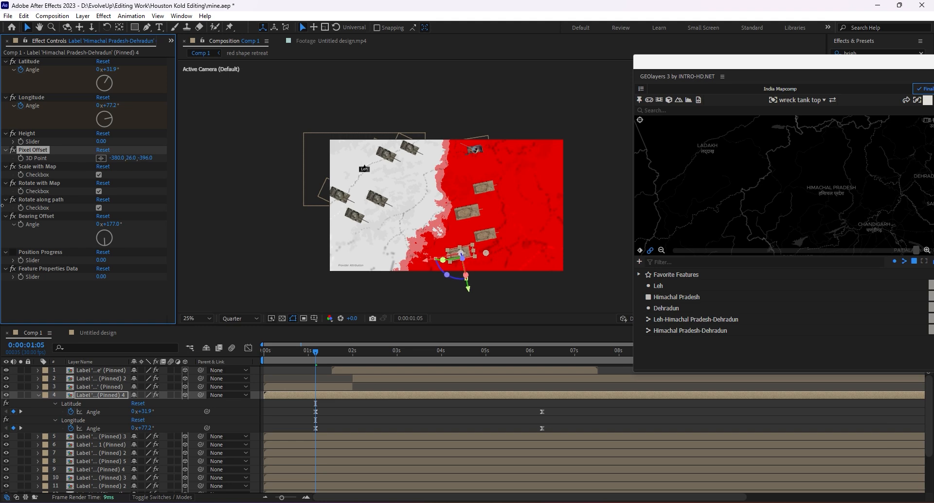
# Preview the duplicated opposing tank's movement and delete all its Latitude and Longitude keyframes
pyautogui.press('space')
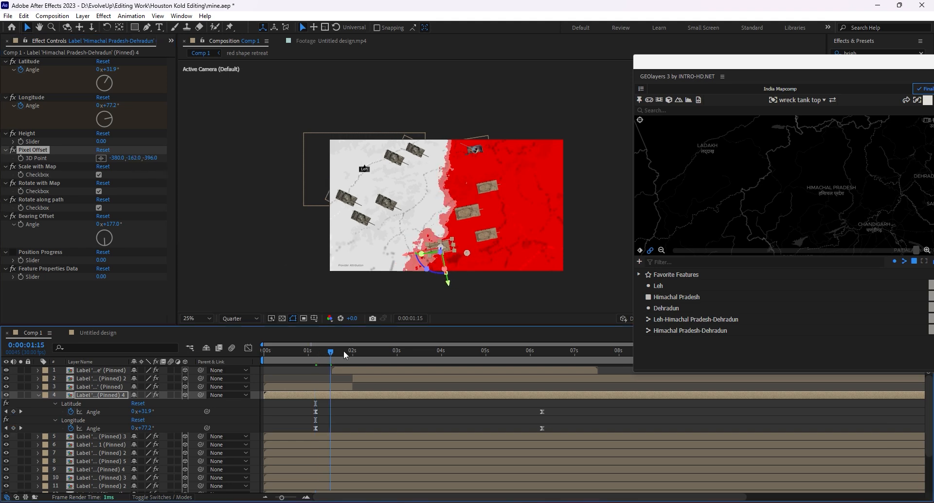
pyautogui.press('space')
pyautogui.moveTo(548, 409); pyautogui.dragTo(305, 430)
pyautogui.press('Delete')
pyautogui.press('space')
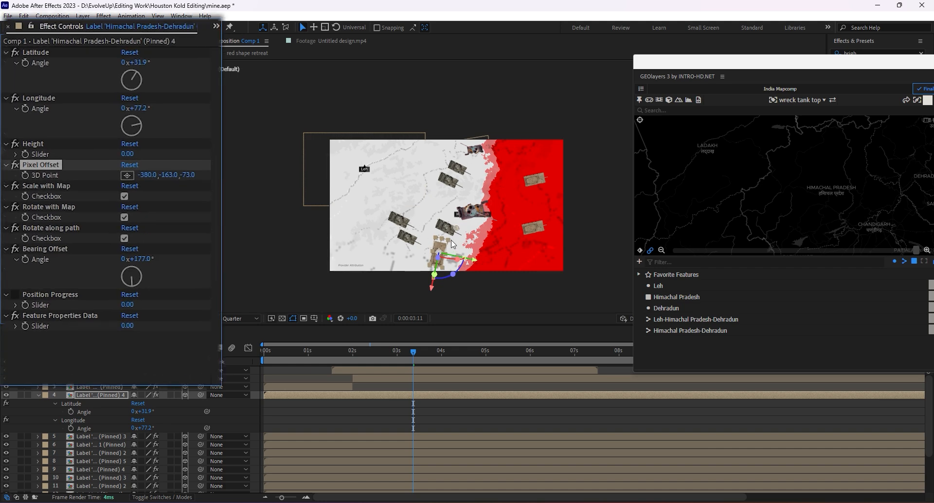
# At 0:00:03:11, set the duplicated tank's Pixel Offset to -443, -162, 123 and its Bearing Offset to 261°
pyautogui.click(439, 250)
pyautogui.scroll(5, 453, 262)
pyautogui.scroll(-2, 451, 261)
pyautogui.moveTo(406, 141); pyautogui.dragTo(480, 120)
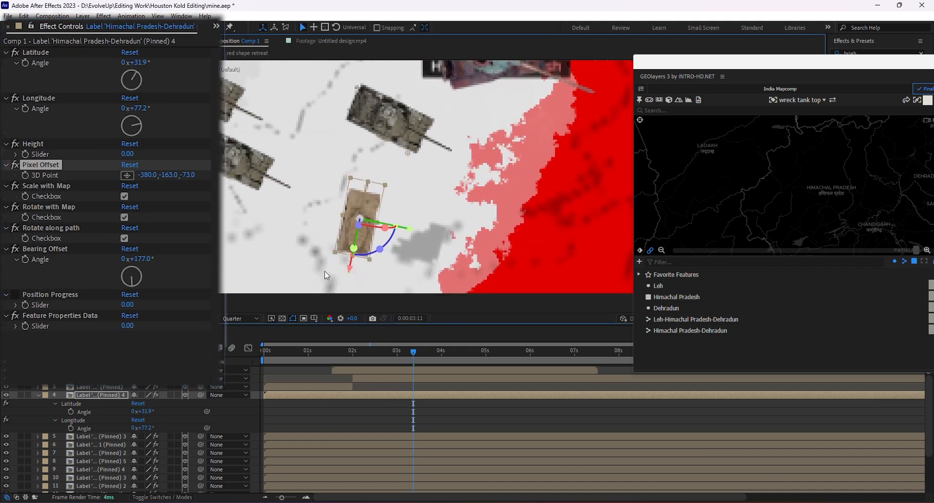
pyautogui.moveTo(153, 175); pyautogui.dragTo(116, 177)
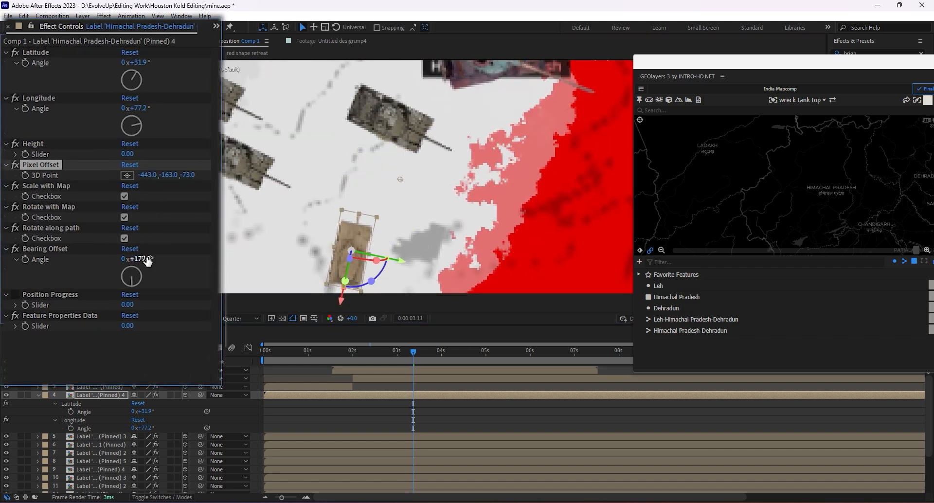
pyautogui.moveTo(145, 259); pyautogui.dragTo(199, 253)
pyautogui.moveTo(187, 174); pyautogui.dragTo(311, 239)
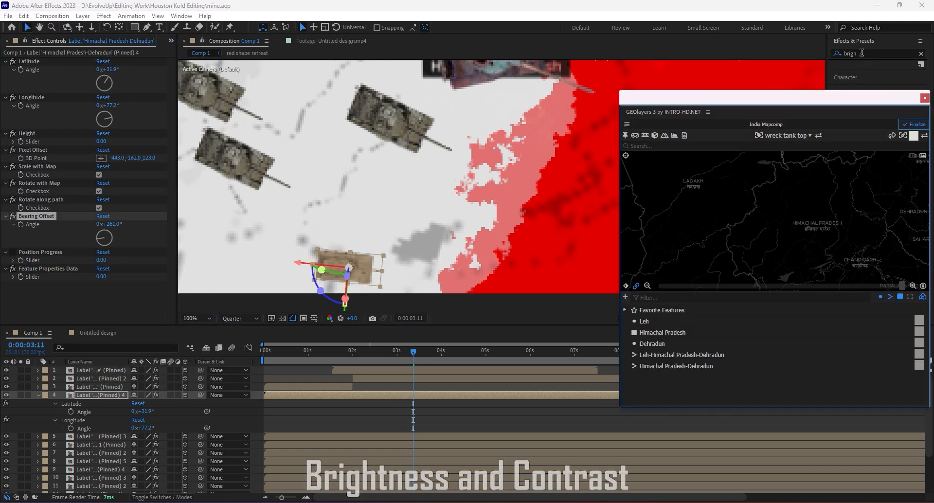
# Darken the duplicated tank with a Brightness & Contrast effect and use the same effect on the wreck label, with Brightness -57 and Contrast 75
pyautogui.click(861, 53)
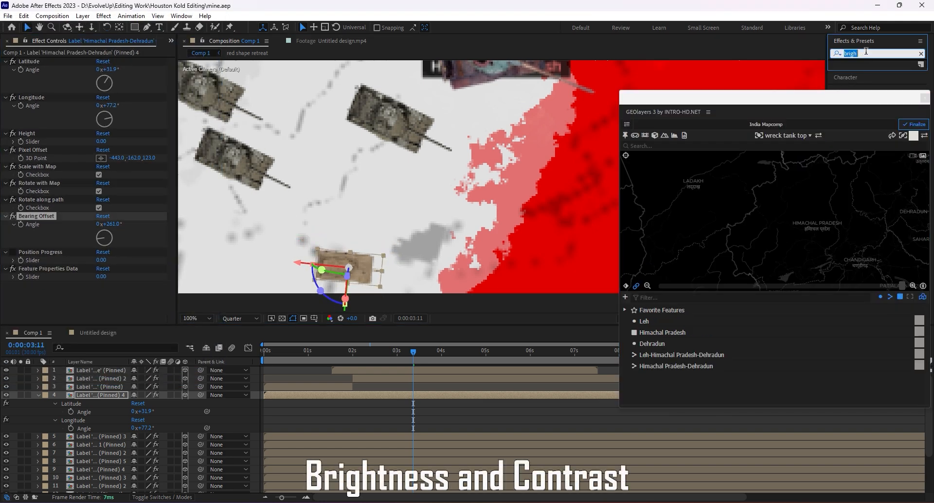
pyautogui.write('brightne')
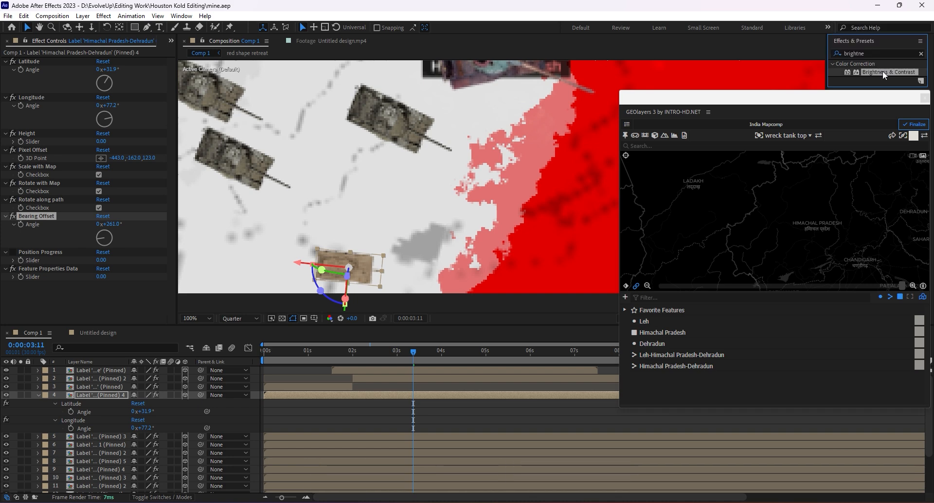
pyautogui.moveTo(888, 72); pyautogui.dragTo(405, 391)
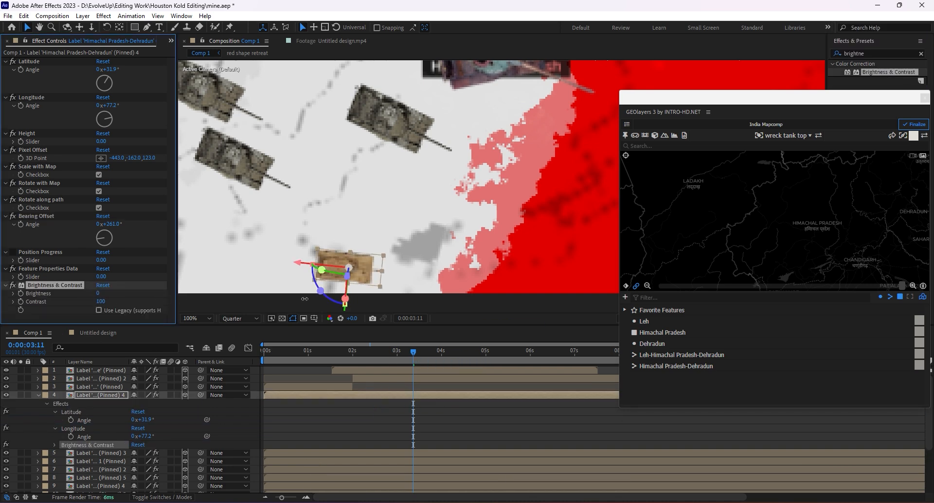
pyautogui.moveTo(99, 295); pyautogui.dragTo(44, 311)
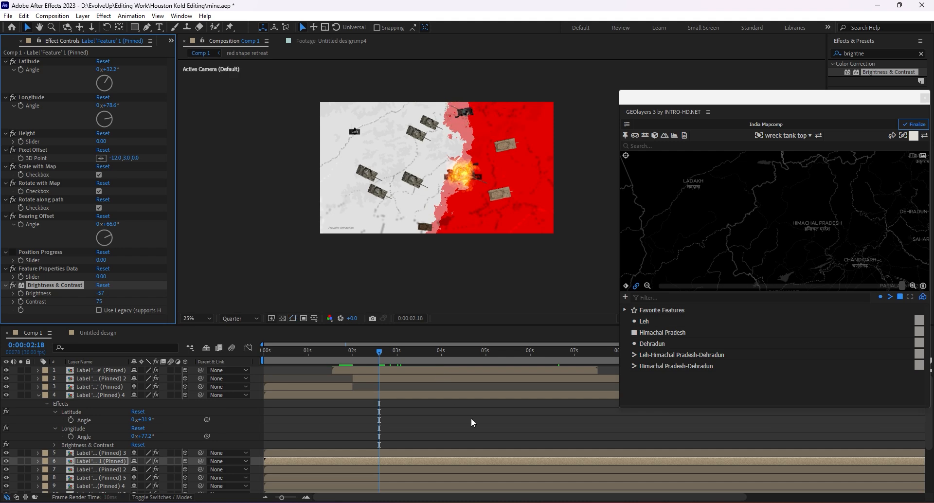
# Save the project and preview the darkened wrecks from the start of the timeline
pyautogui.press('space')
pyautogui.hotkey('ctrl', 's')
pyautogui.moveTo(363, 353); pyautogui.dragTo(263, 364)
pyautogui.press('space')
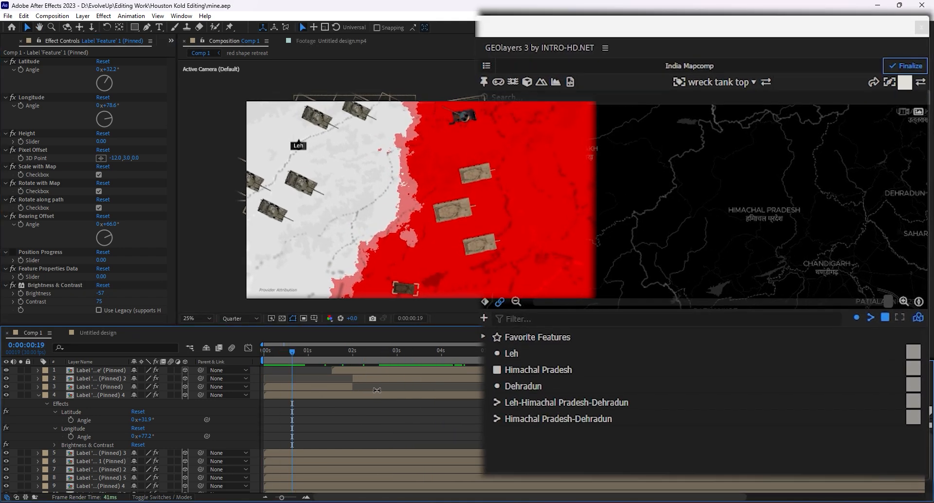
# At 0:00:00:19, add a template label from the Untitled design explosion and make it a 3D layer
pyautogui.click(719, 82)
pyautogui.click(673, 235)
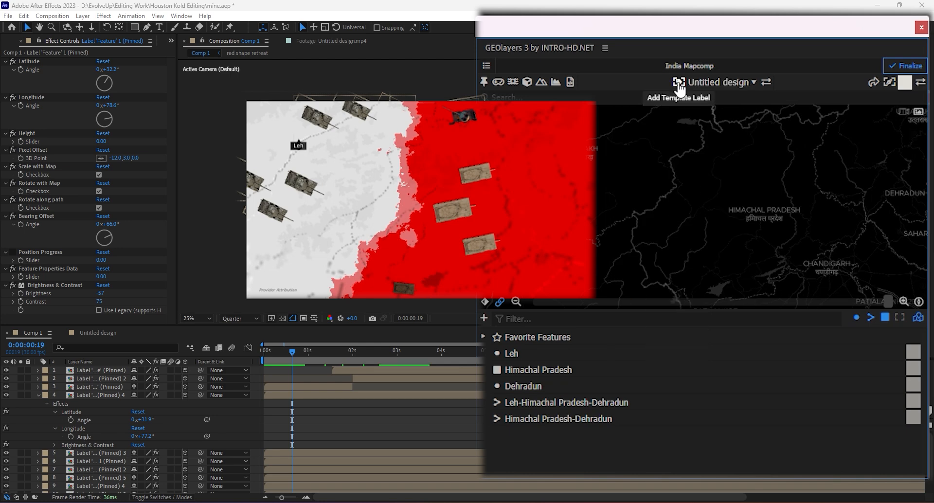
pyautogui.click(678, 83)
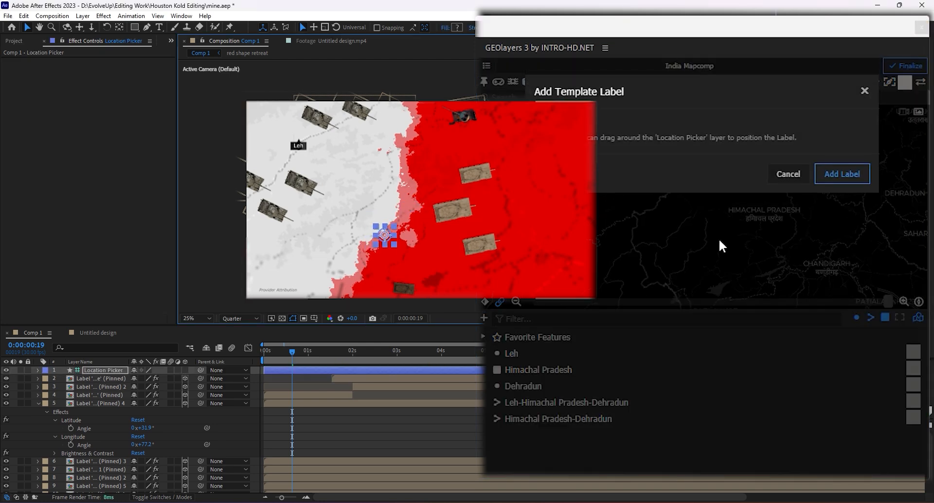
pyautogui.click(843, 176)
pyautogui.click(184, 370)
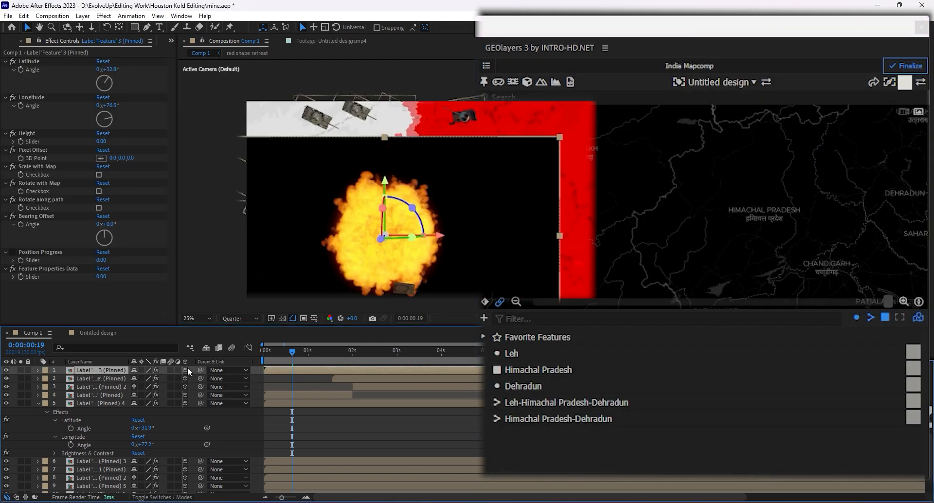
# Enable Scale with Map, Rotate with Map and Rotate along path for the new explosion label
pyautogui.click(99, 175)
pyautogui.click(98, 191)
pyautogui.click(99, 208)
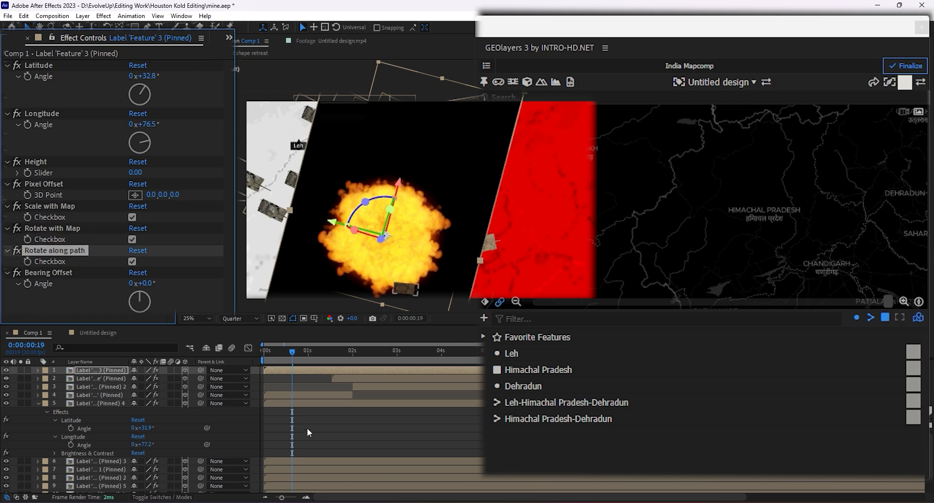
# Set the new explosion label to Screen blending starting at 0:00:00:19 and scale it down to a small burst
pyautogui.click(140, 497)
pyautogui.click(141, 370)
pyautogui.click(190, 204)
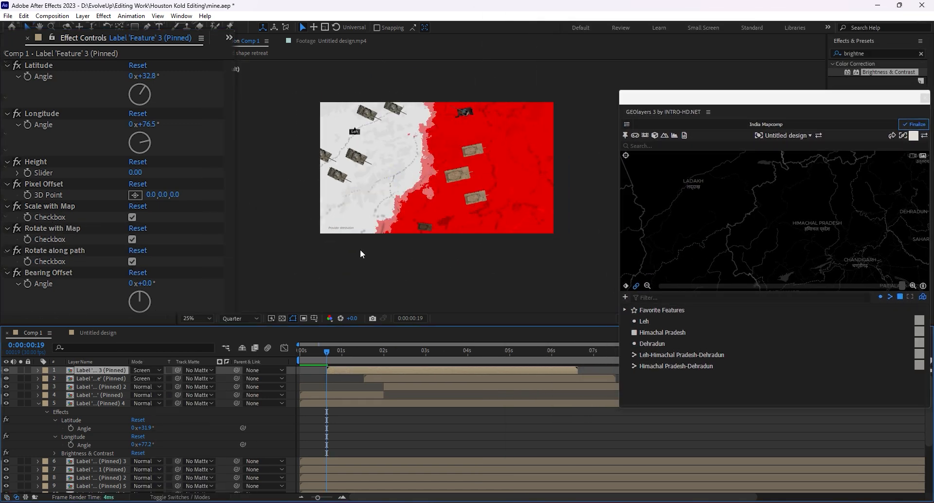
pyautogui.press('space')
pyautogui.moveTo(501, 92); pyautogui.dragTo(425, 169)
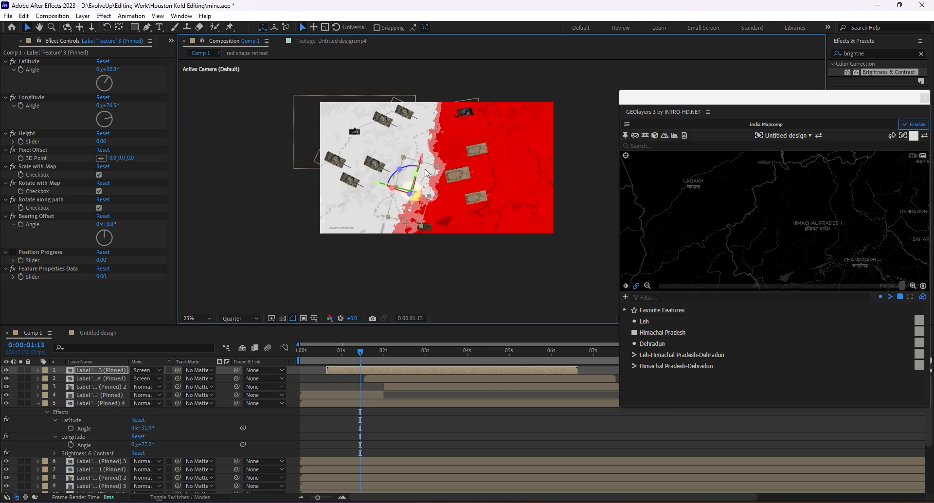
# Copy the Brightness & Contrast effect (-71, 98) from the earlier explosion label onto the new one
pyautogui.click(368, 379)
pyautogui.click(52, 285)
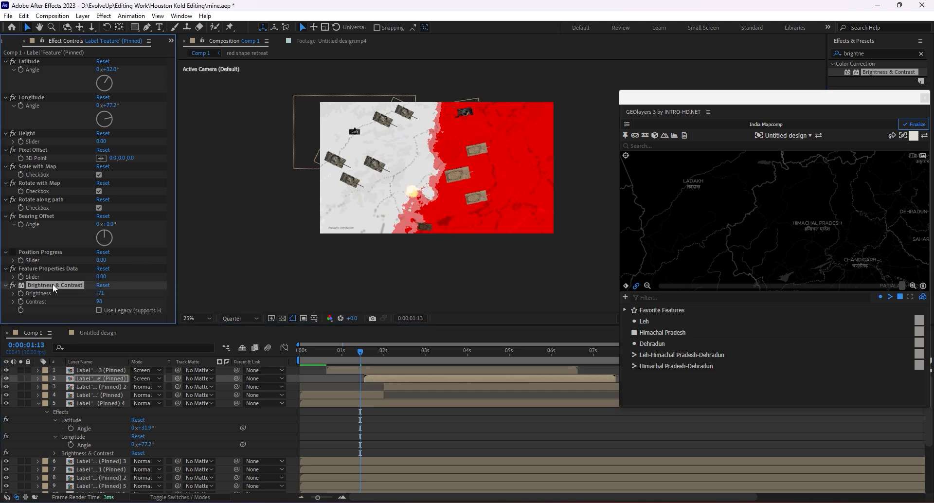
pyautogui.click(100, 370)
pyautogui.hotkey('ctrl', 'v')
# Preview the timing and look of the new explosion alongside the tank explosion over the first few seconds
pyautogui.press('space')
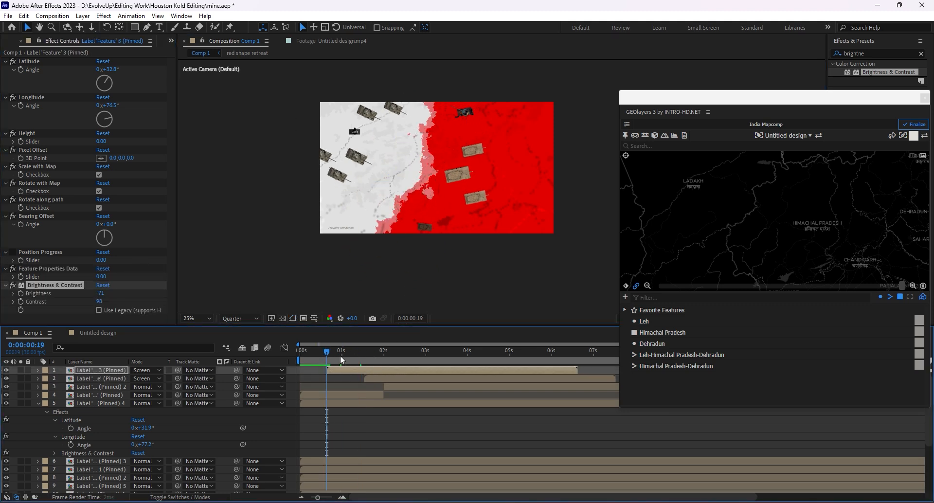
pyautogui.click(348, 353)
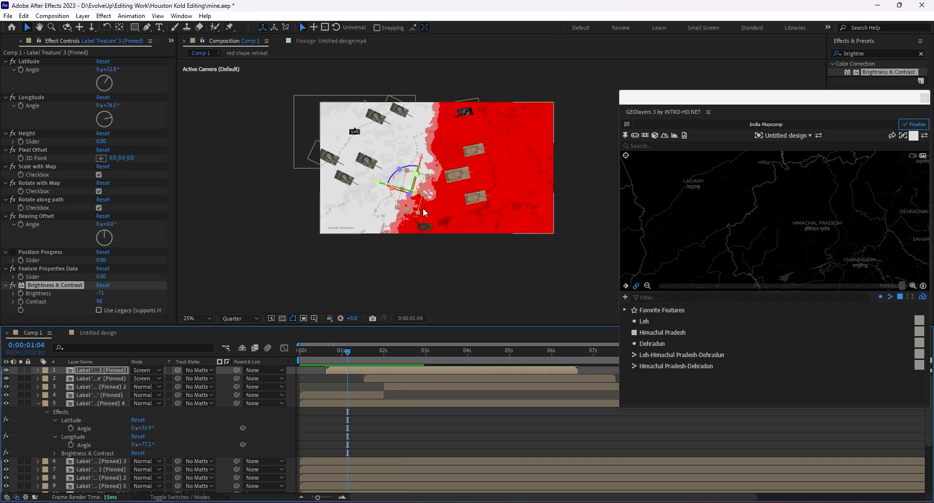
pyautogui.press('space')
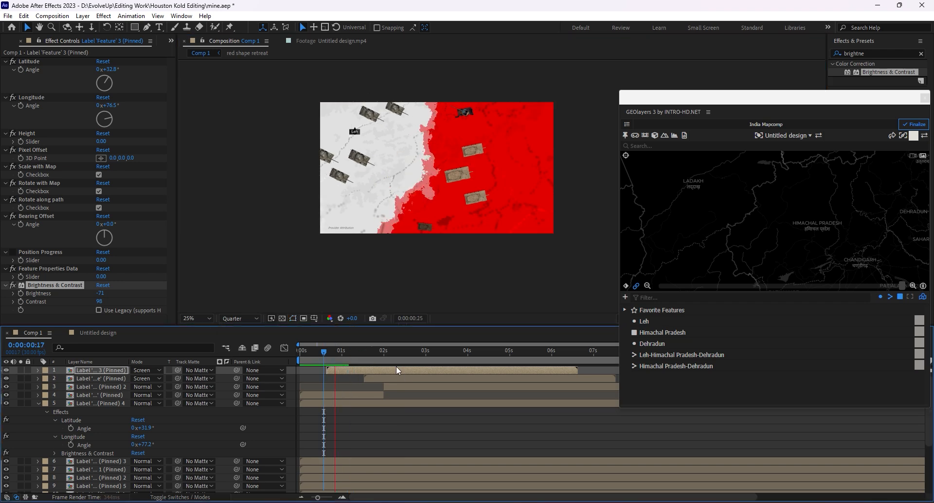
pyautogui.press('space')
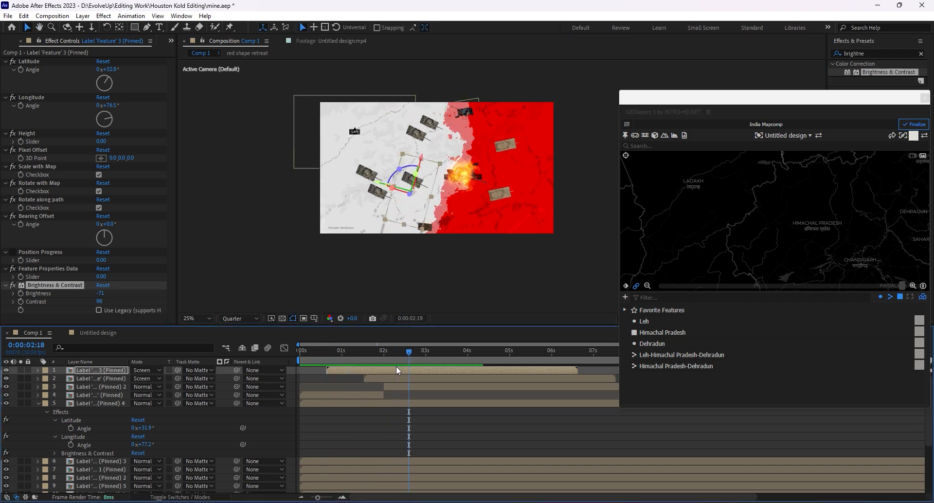
pyautogui.click(444, 419)
pyautogui.press('space')
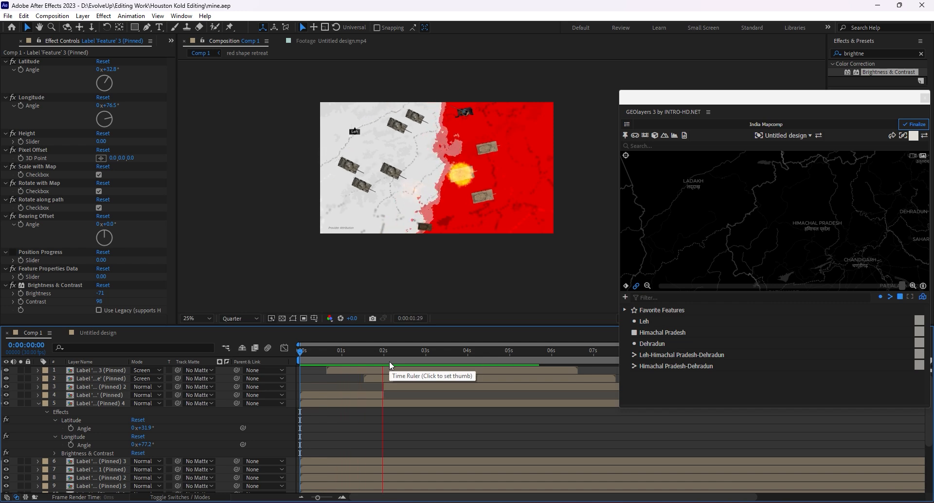
pyautogui.press('space')
pyautogui.click(382, 357)
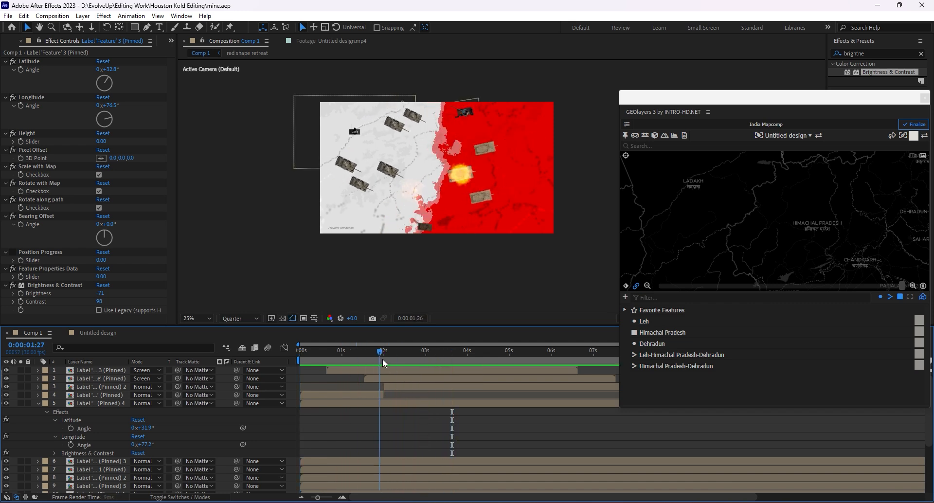
pyautogui.press('space')
# Add another Untitled design explosion label beside the uppermost opposing tank, set it to Screen blending and start it at 0:00:02:13
pyautogui.click(758, 136)
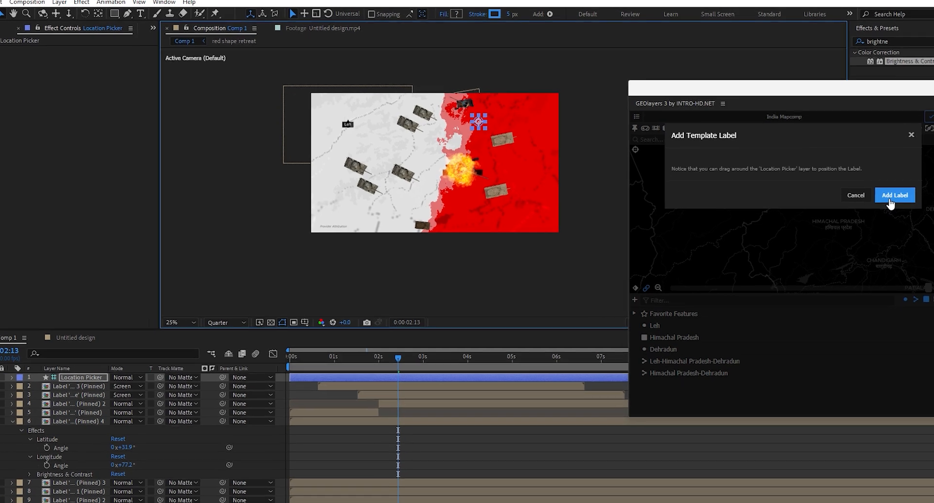
pyautogui.click(869, 198)
pyautogui.click(142, 370)
pyautogui.click(152, 189)
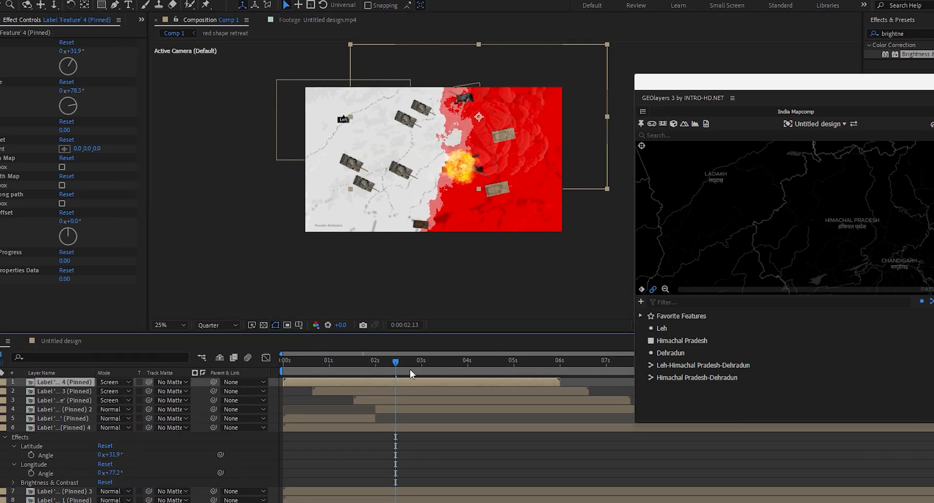
pyautogui.moveTo(390, 382); pyautogui.dragTo(492, 387)
# Enable Scale with Map, Rotate with Map and Rotate along path for the upper explosion label, and scale it down at 0:00:03:02
pyautogui.click(62, 167)
pyautogui.click(62, 185)
pyautogui.click(62, 203)
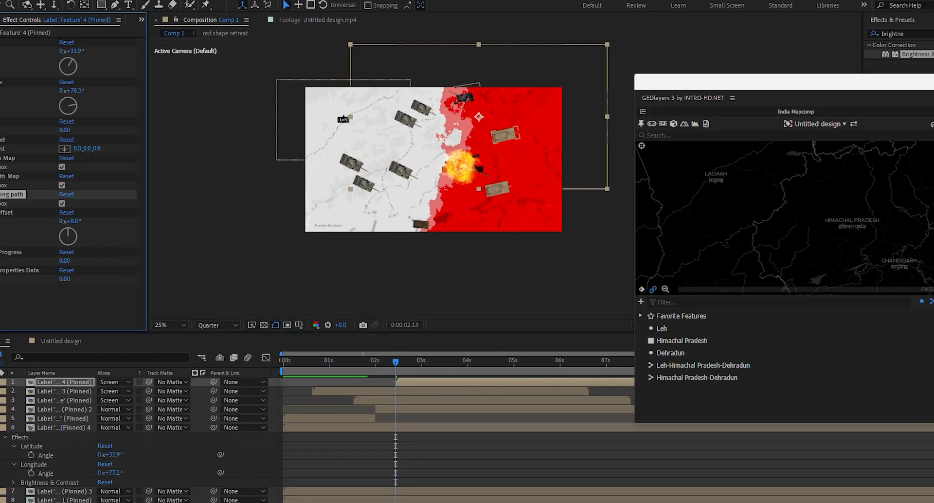
pyautogui.press('F4')
pyautogui.press('space')
pyautogui.moveTo(547, 132); pyautogui.dragTo(500, 127)
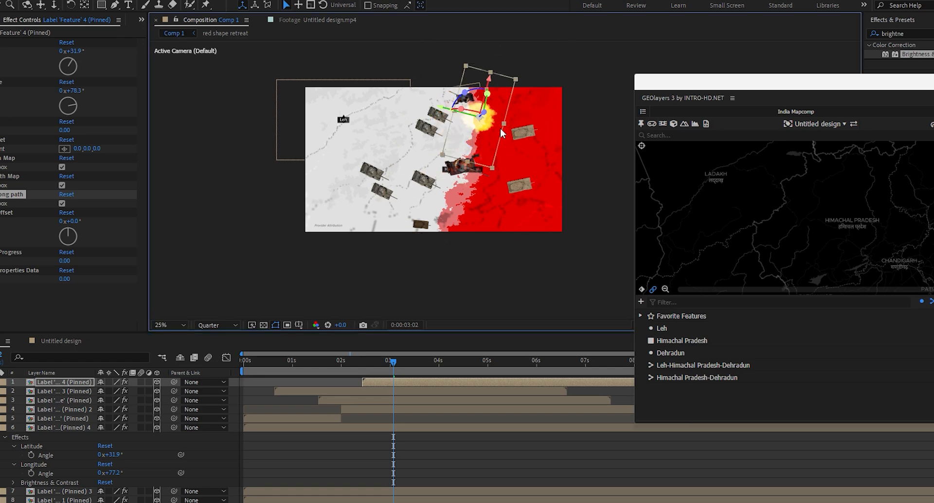
# Copy the Brightness & Contrast effect onto the upper explosion label and preview the result
pyautogui.click(63, 391)
pyautogui.click(7, 289)
pyautogui.hotkey('ctrl', 'c')
pyautogui.click(64, 382)
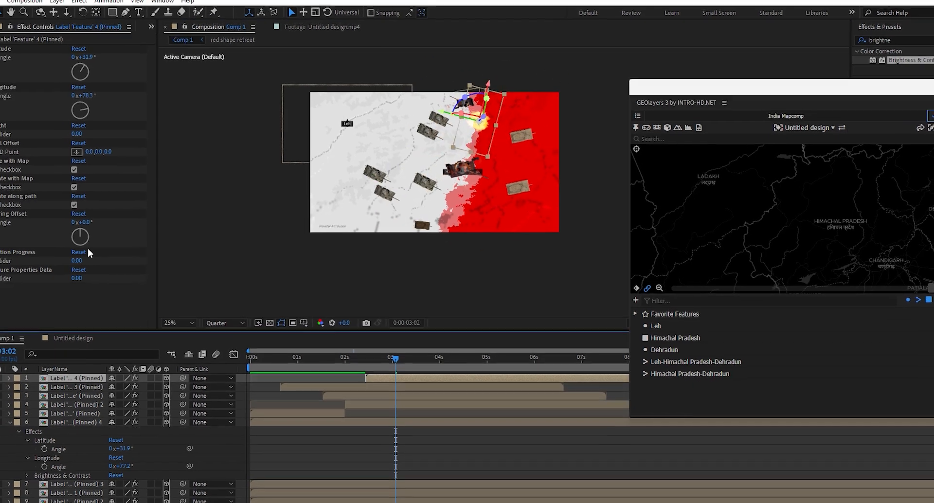
pyautogui.click(77, 253)
pyautogui.hotkey('ctrl', 'v')
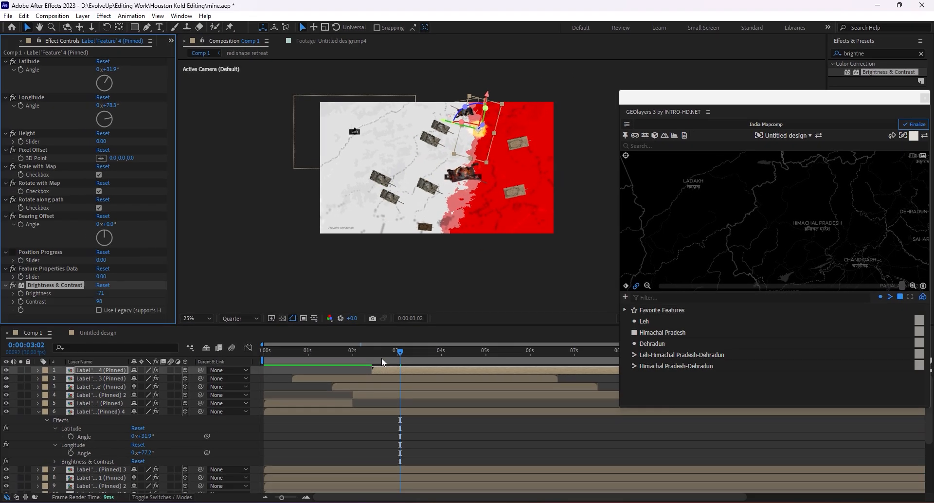
pyautogui.press('space')
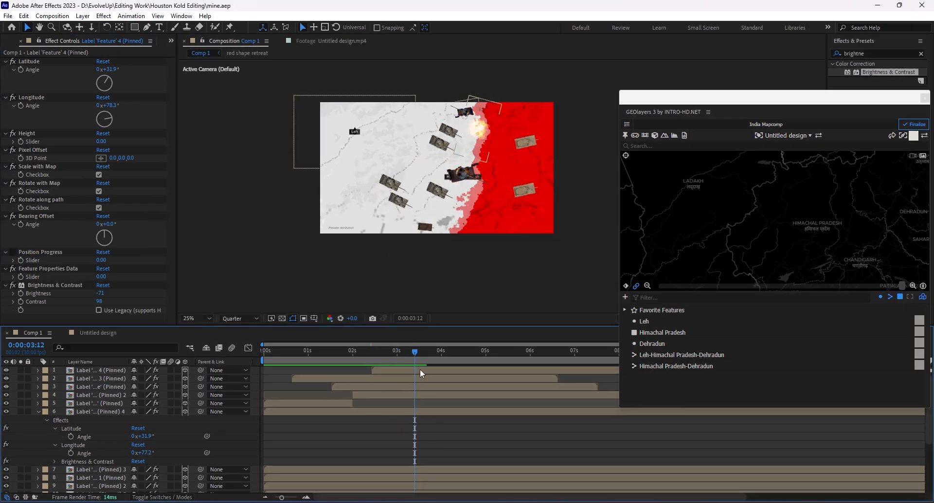
pyautogui.click(312, 430)
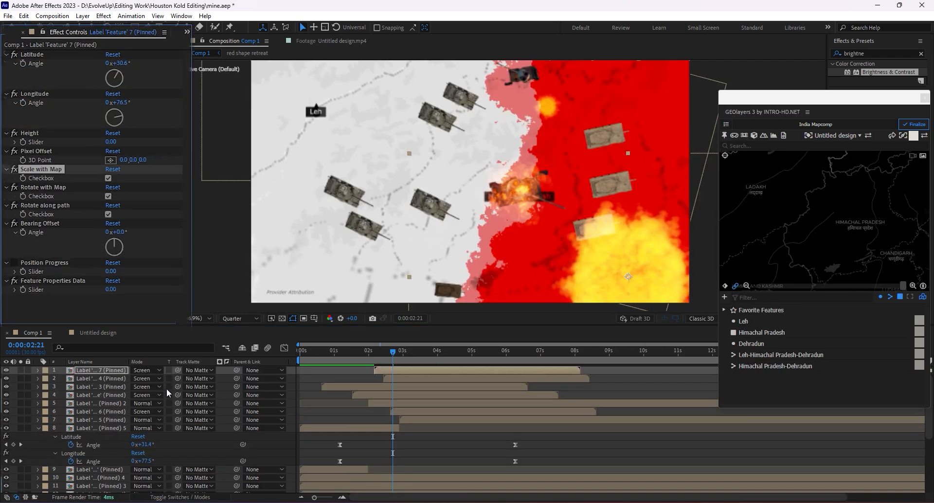
# Scale down the explosion label below the opposing tanks, paste Brightness & Contrast (-71, 98) onto it, and save the project
pyautogui.moveTo(409, 153); pyautogui.dragTo(551, 275)
pyautogui.click(112, 378)
pyautogui.click(71, 326)
pyautogui.hotkey('ctrl', 'c')
pyautogui.click(108, 370)
pyautogui.hotkey('ctrl', 'v')
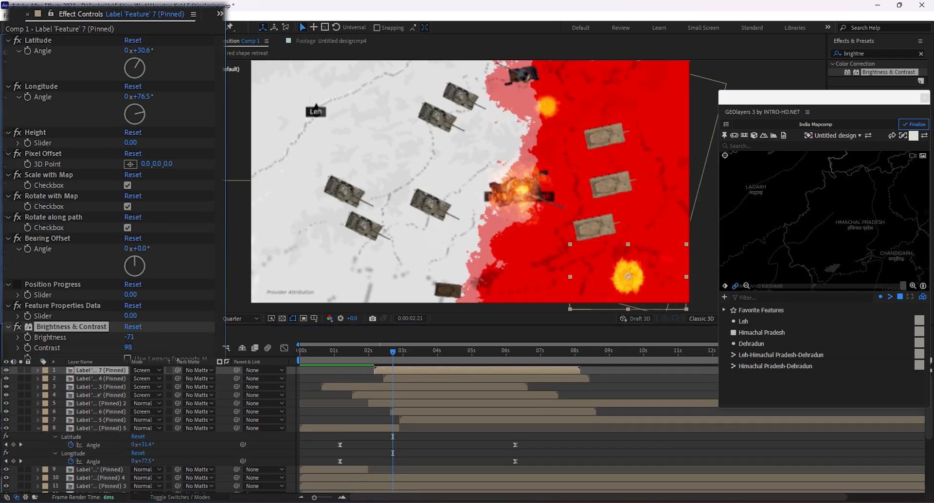
pyautogui.moveTo(392, 351); pyautogui.dragTo(437, 369)
pyautogui.scroll(-2, 520, 241)
pyautogui.click(357, 381)
pyautogui.hotkey('ctrl', 's')
# Duplicate that explosion label, set the copy's Pixel Offset to -242, -752, 0 at 0:00:03:18, and save the project
pyautogui.click(405, 369)
pyautogui.hotkey('ctrl', 'd')
pyautogui.moveTo(147, 164); pyautogui.dragTo(6, 269)
pyautogui.click(423, 353)
pyautogui.moveTo(170, 166); pyautogui.dragTo(46, 217)
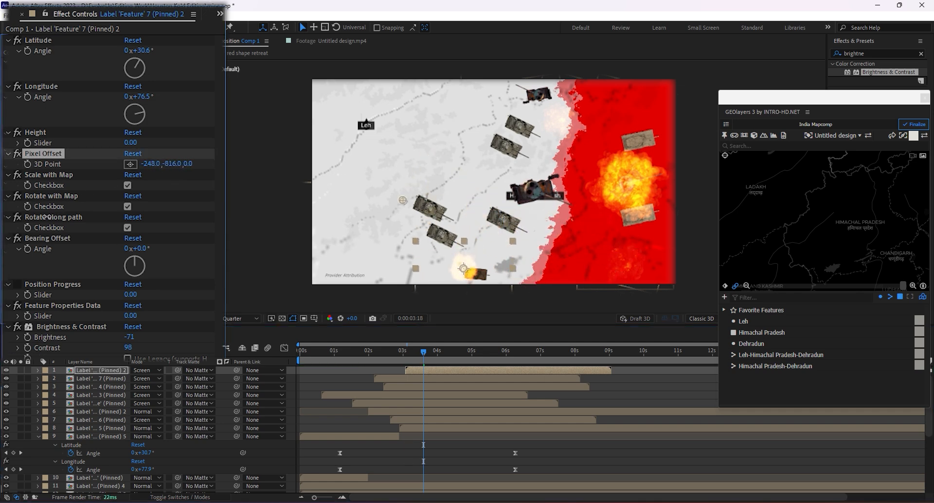
pyautogui.scroll(2, 530, 269)
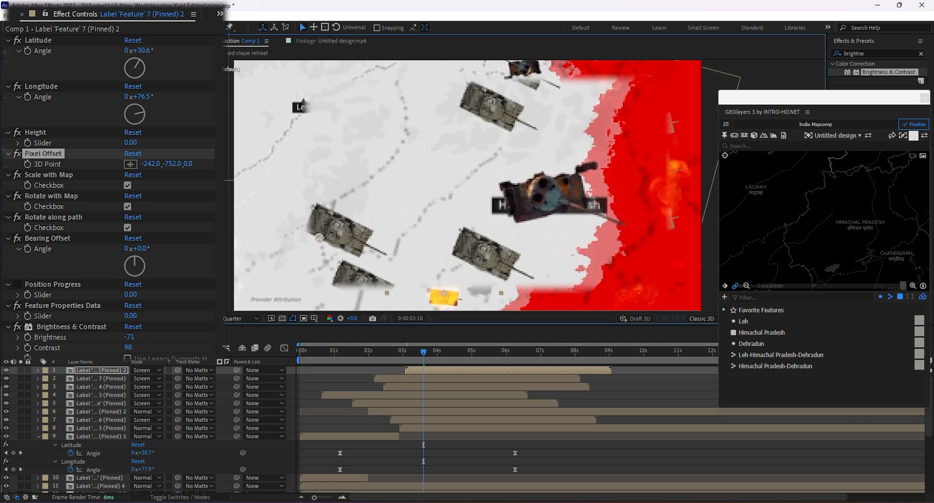
pyautogui.moveTo(420, 352); pyautogui.dragTo(390, 352)
pyautogui.hotkey('ctrl', 's')
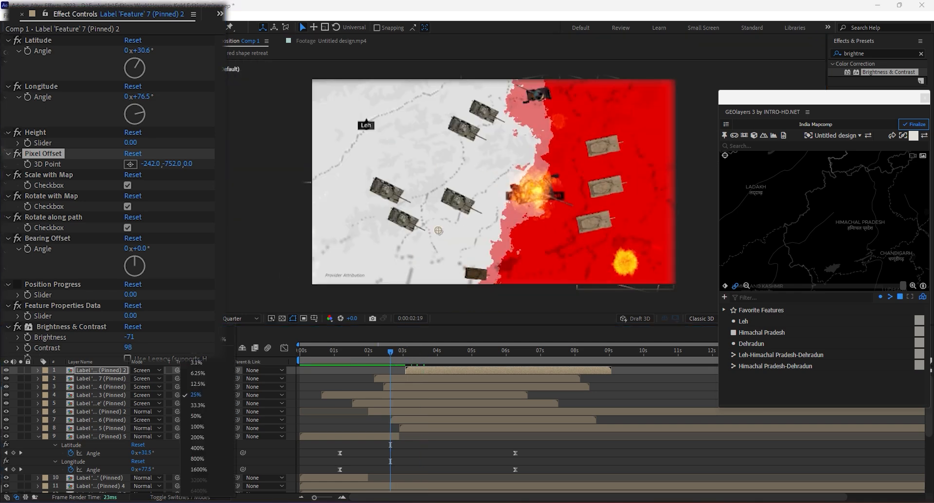
# Preview the animation from the start, collapse the revealed layer properties and save the project
pyautogui.press('Home')
pyautogui.press('space')
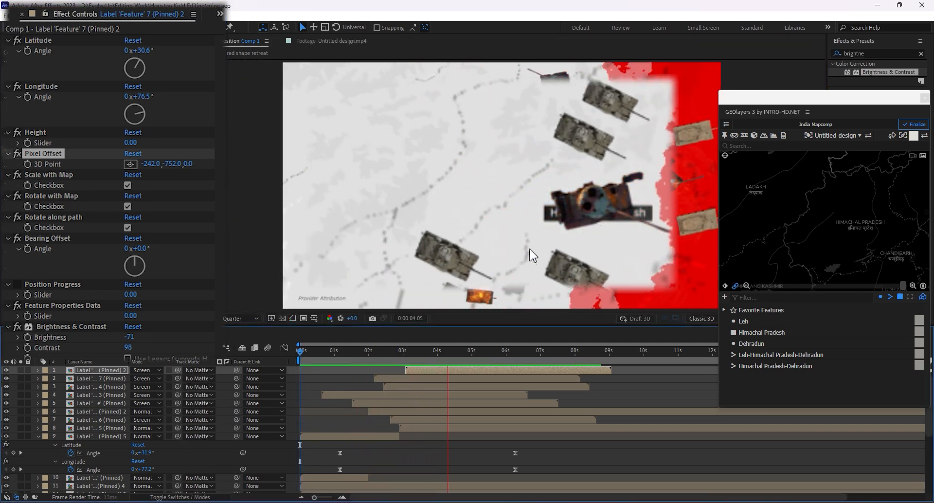
pyautogui.scroll(-2, 476, 253)
pyautogui.click(472, 287)
pyautogui.press('u')
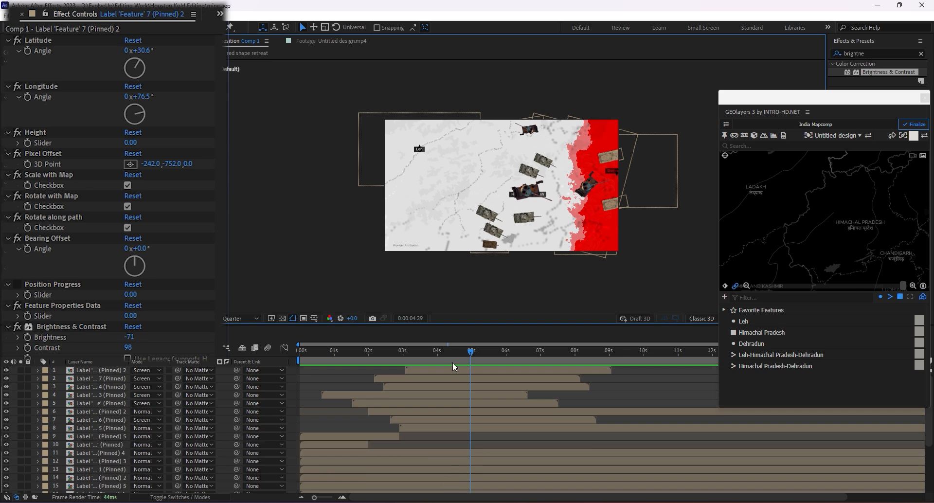
pyautogui.moveTo(450, 353); pyautogui.dragTo(281, 345)
pyautogui.hotkey('ctrl', 's')
# Make the red shape retreat layer a 3D layer
pyautogui.scroll(-4, 193, 443)
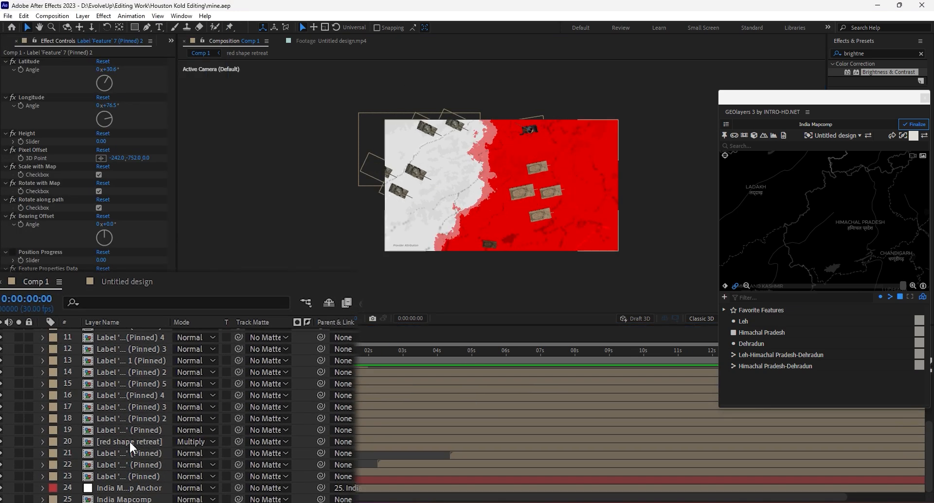
pyautogui.click(129, 443)
pyautogui.press('F4')
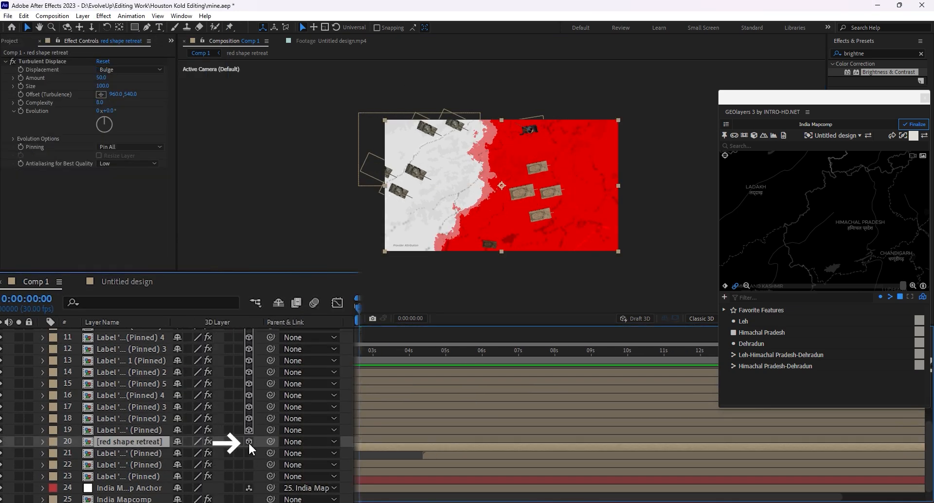
pyautogui.click(248, 441)
pyautogui.click(248, 441)
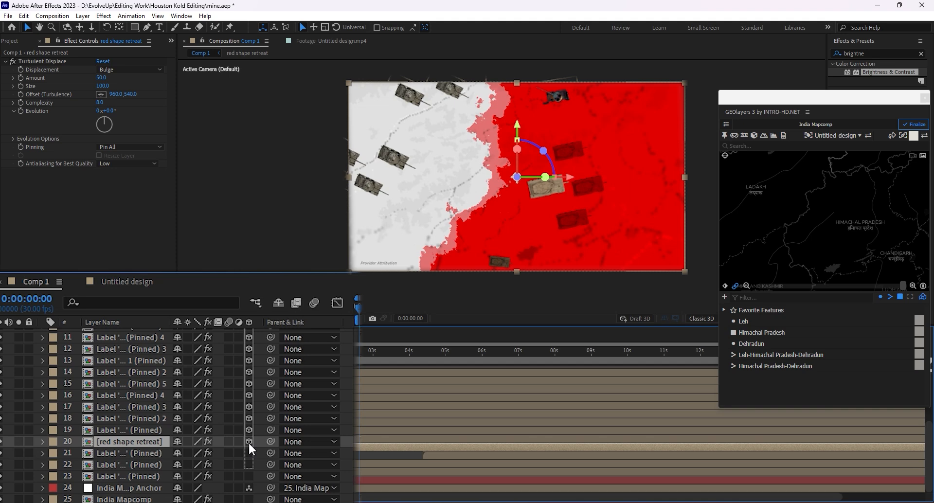
pyautogui.click(248, 441)
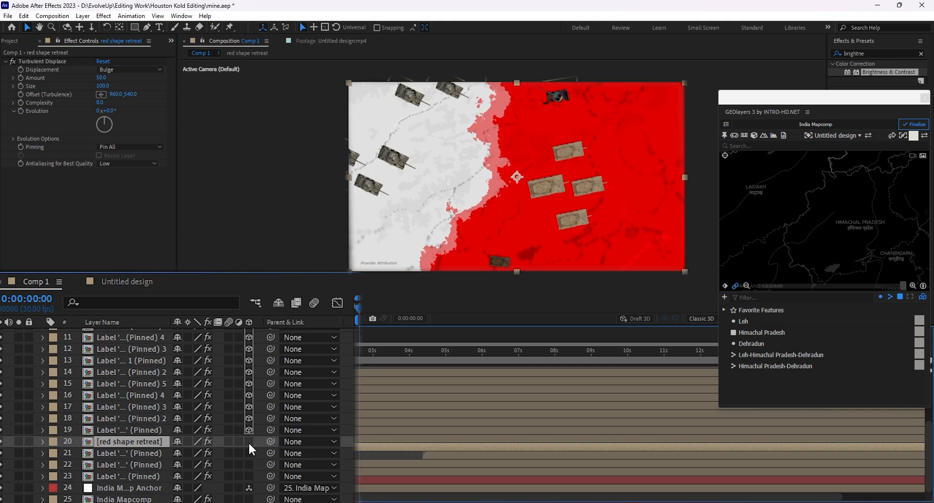
pyautogui.click(248, 442)
pyautogui.click(248, 441)
pyautogui.click(248, 441)
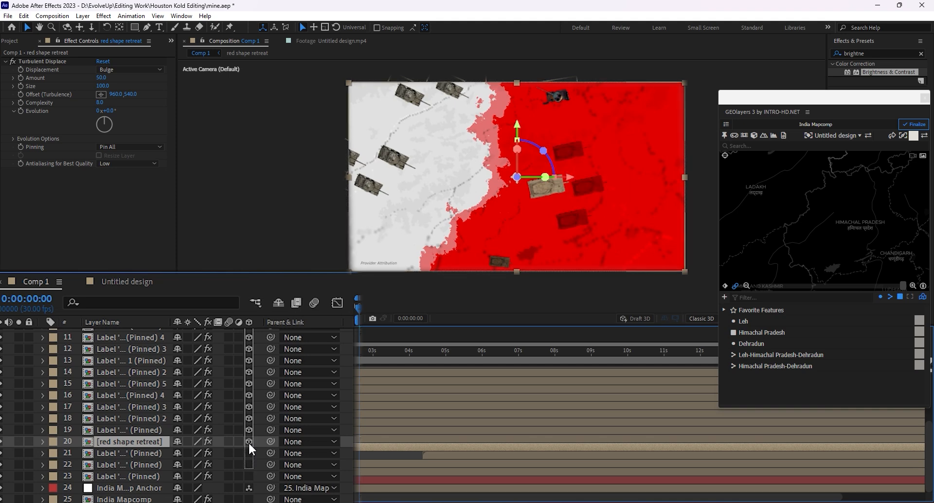
# Parent the red shape retreat layer to the India Mapcomp Anchor and push it behind the tanks at Z position 1594
pyautogui.moveTo(271, 441); pyautogui.dragTo(148, 492)
pyautogui.press('p')
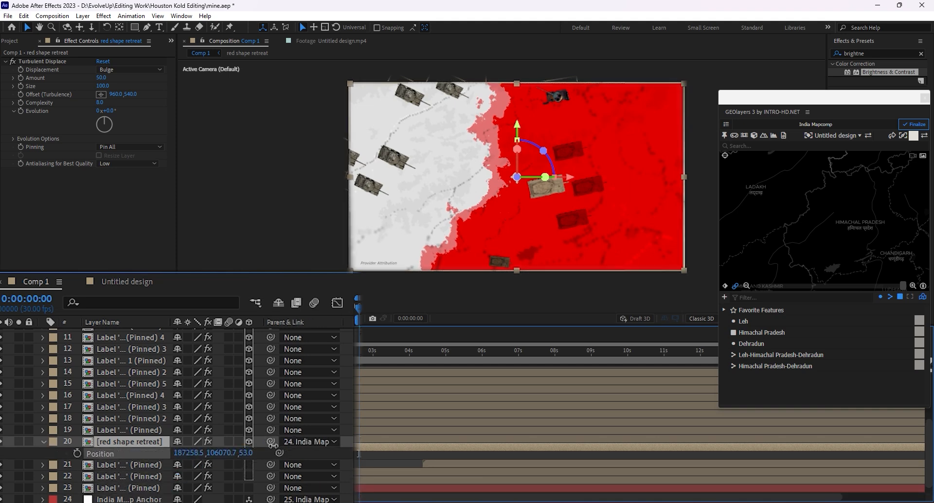
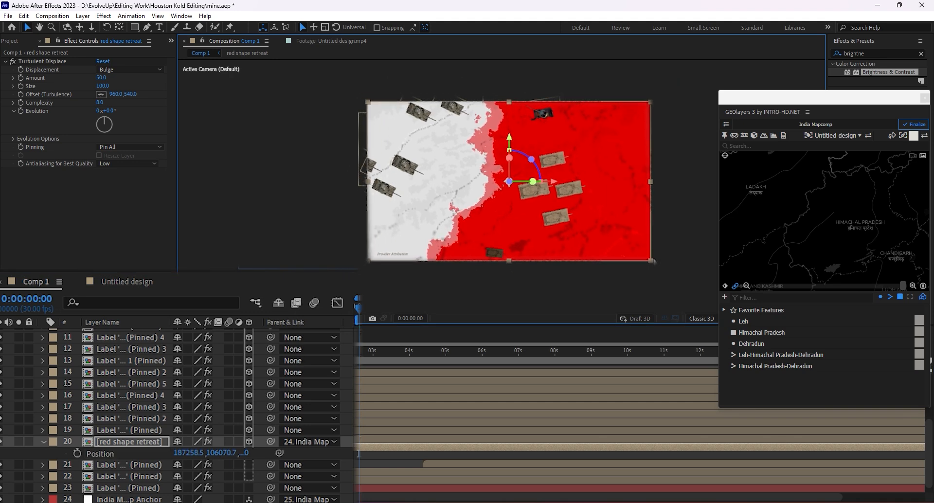
# Apply Motion Tile to the red shape retreat layer with output width and height 200 and mirrored edges, and save the project
pyautogui.click(872, 52)
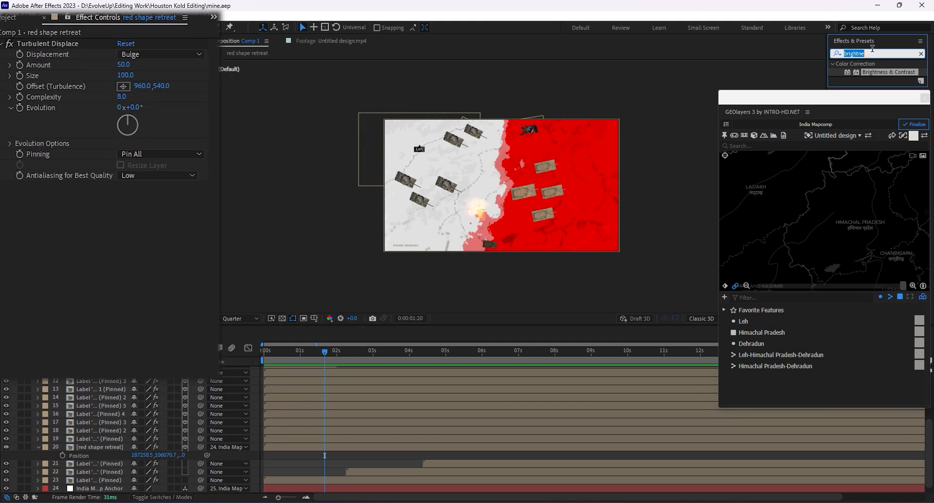
pyautogui.write('motion')
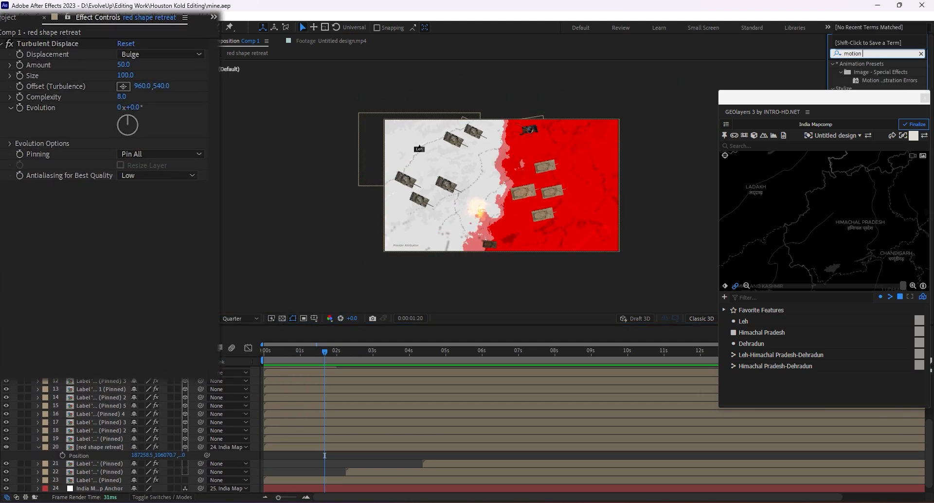
pyautogui.write(' ti')
pyautogui.moveTo(866, 71); pyautogui.dragTo(104, 447)
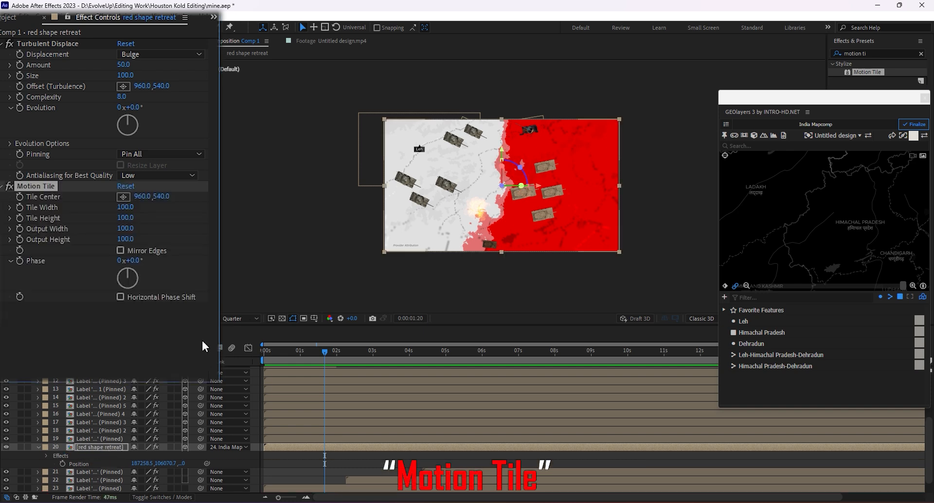
pyautogui.click(2, 47)
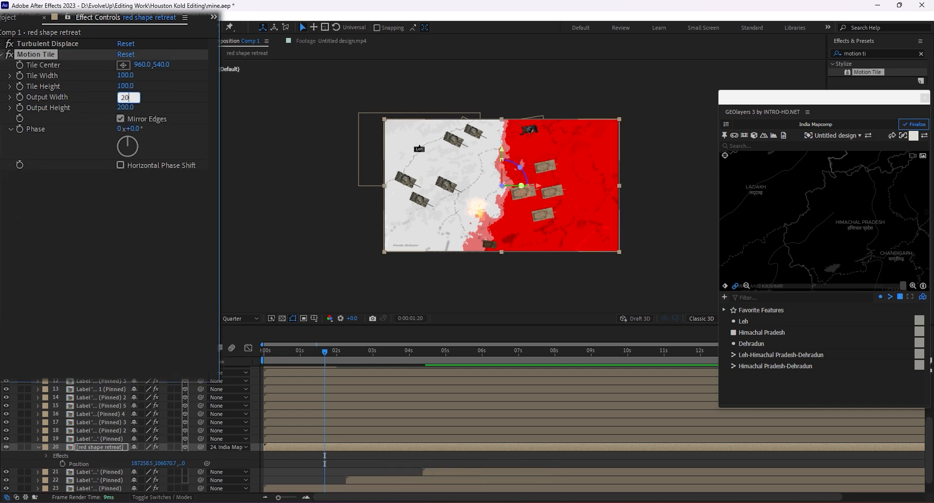
pyautogui.hotkey('ctrl', 's')
pyautogui.moveTo(327, 351); pyautogui.dragTo(261, 357)
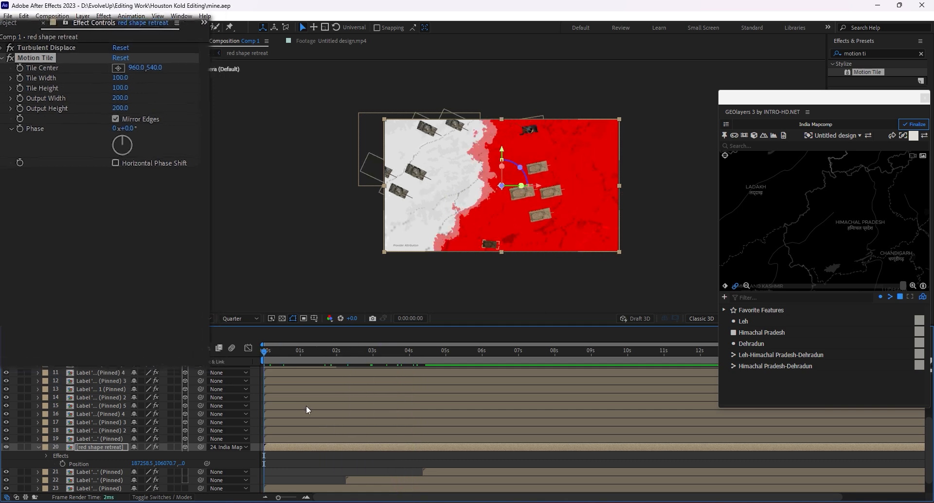
pyautogui.click(325, 461)
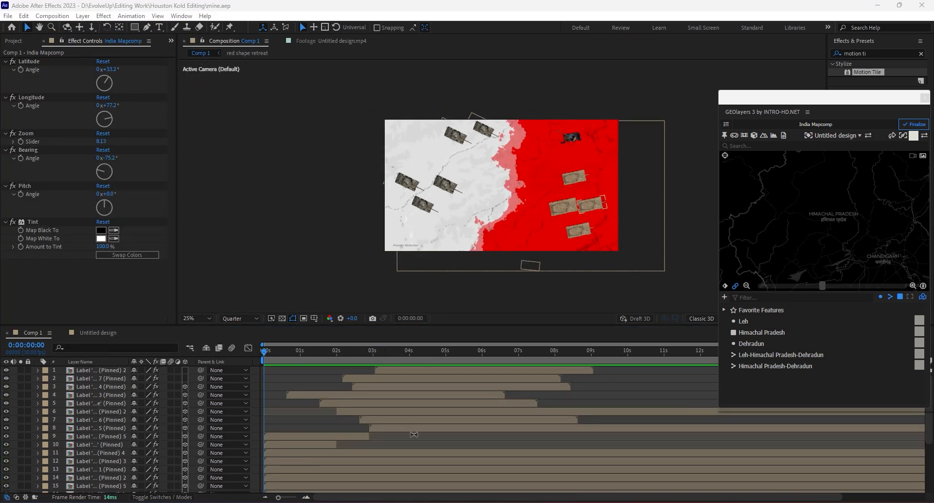
# Reframe the India Mapcomp at latitude 33.7°, longitude 77.6° and zoom 7.83, and keyframe this map view at 0:00:00:00
pyautogui.click(372, 485)
pyautogui.scroll(-4, 371, 485)
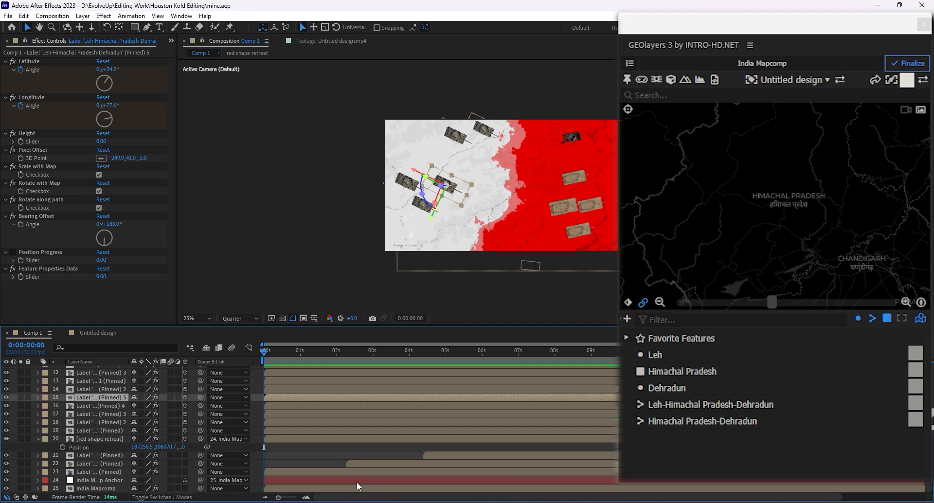
pyautogui.click(93, 489)
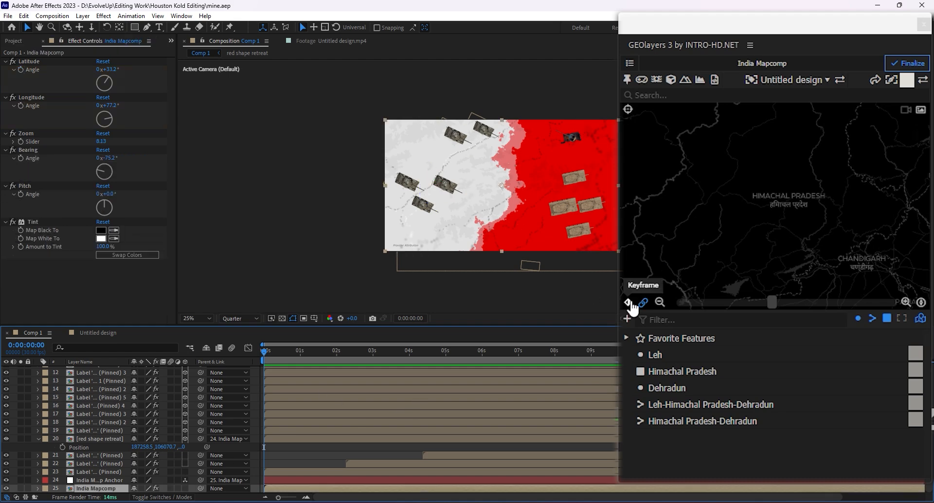
pyautogui.moveTo(635, 298); pyautogui.dragTo(706, 270)
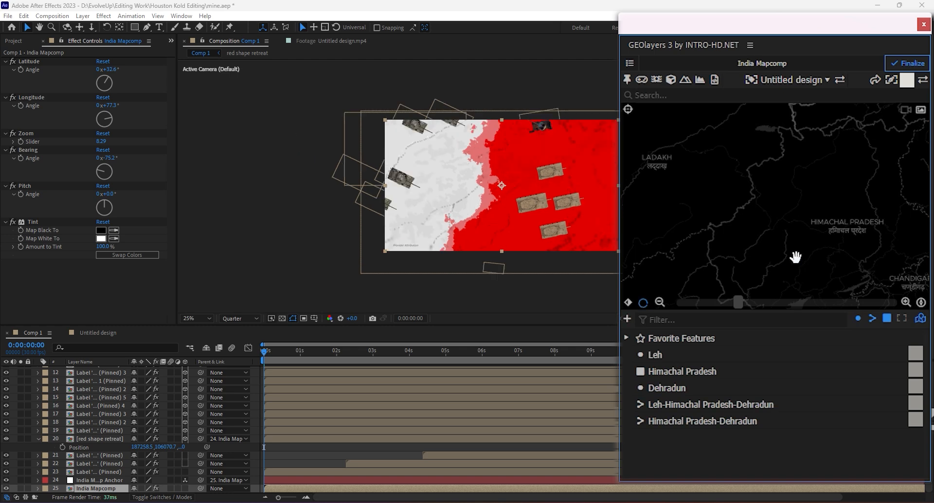
pyautogui.moveTo(756, 206); pyautogui.dragTo(807, 232)
pyautogui.scroll(-1, 765, 205)
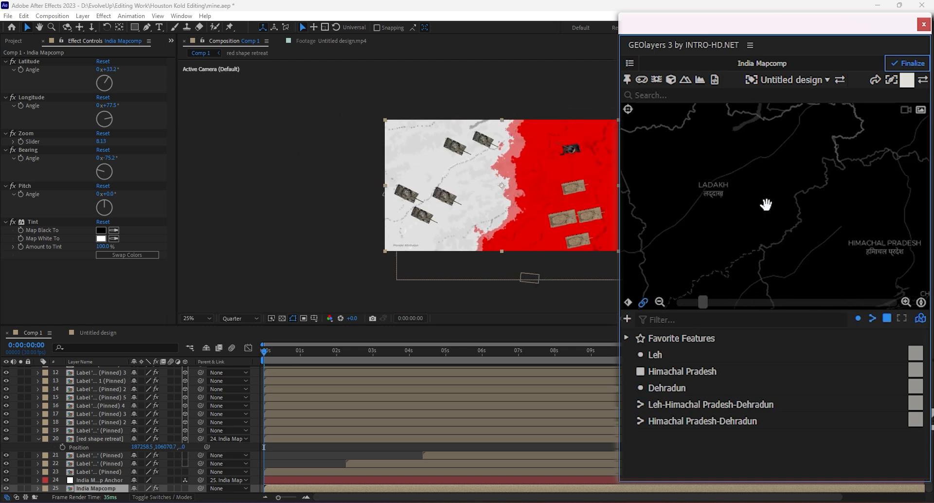
pyautogui.scroll(-1, 766, 204)
pyautogui.moveTo(765, 204); pyautogui.dragTo(795, 218)
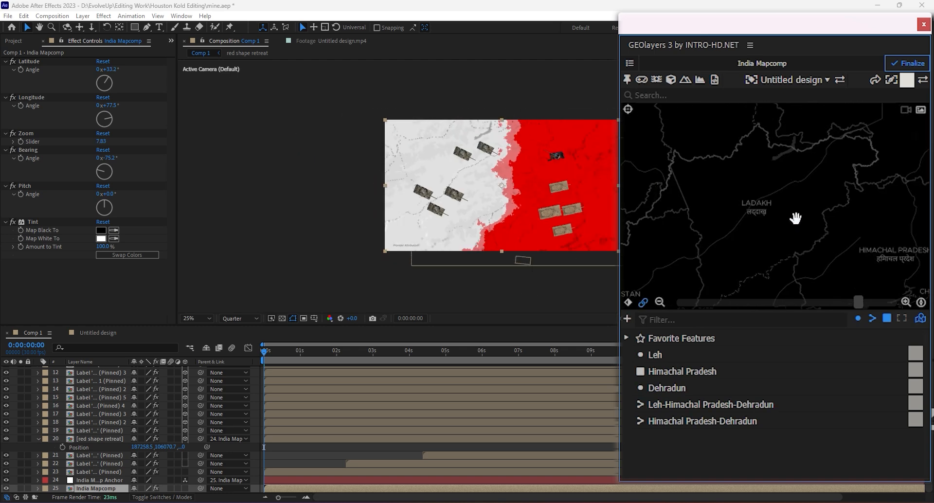
pyautogui.click(628, 302)
pyautogui.scroll(-3, 450, 434)
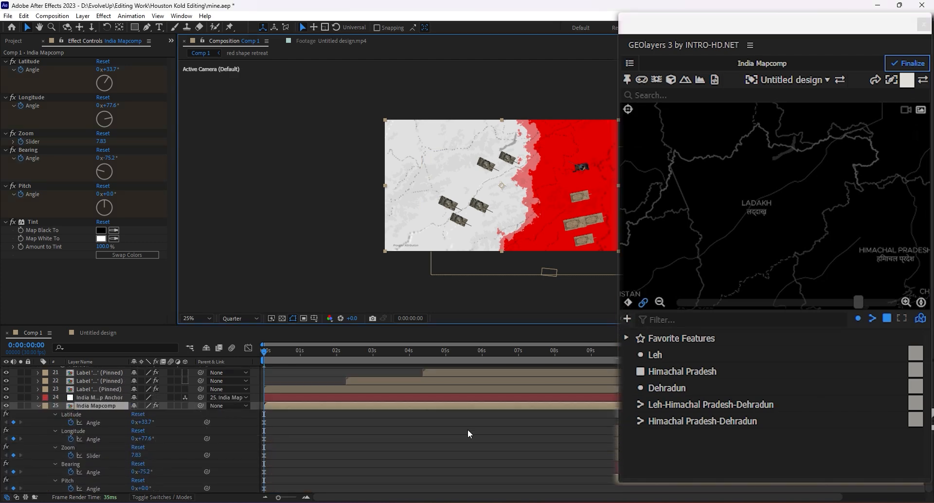
# Play the map move, keyframe its end view's latitude, longitude and zoom, and shift those keyframes to about 0:00:07:12
pyautogui.press('space')
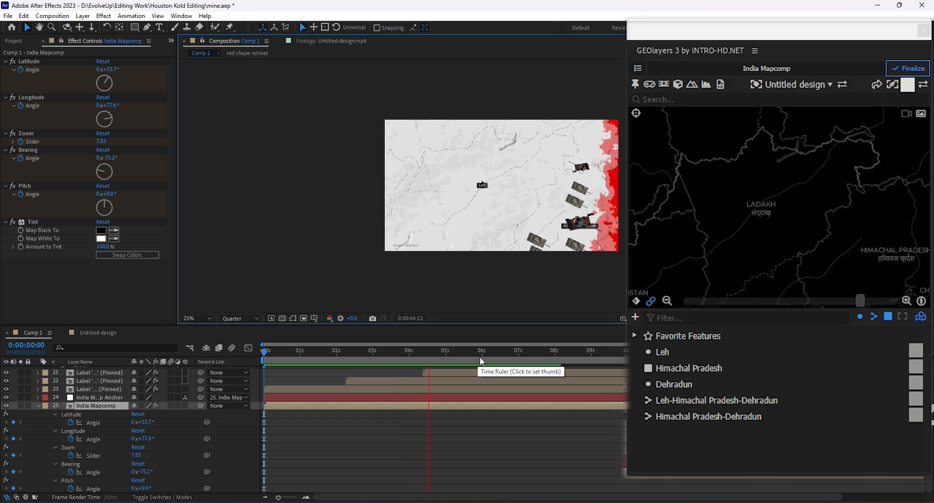
pyautogui.moveTo(482, 361); pyautogui.dragTo(518, 358)
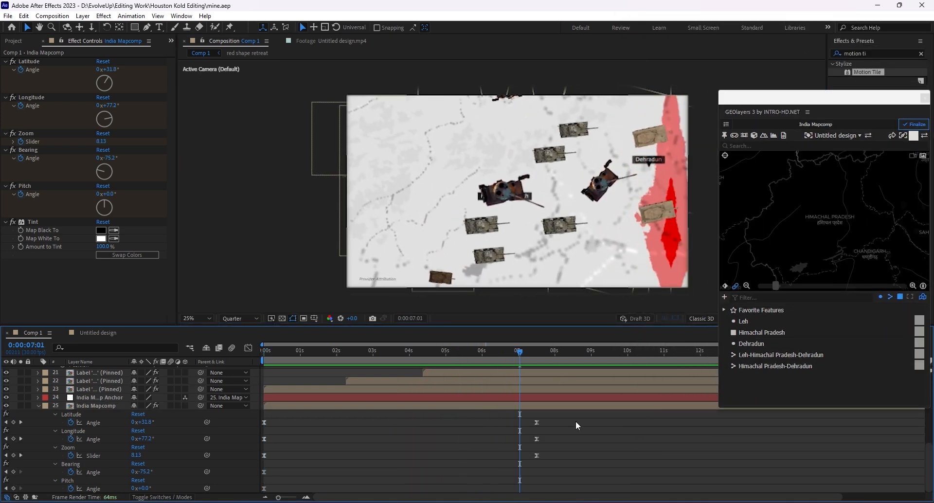
pyautogui.moveTo(557, 423); pyautogui.dragTo(532, 439)
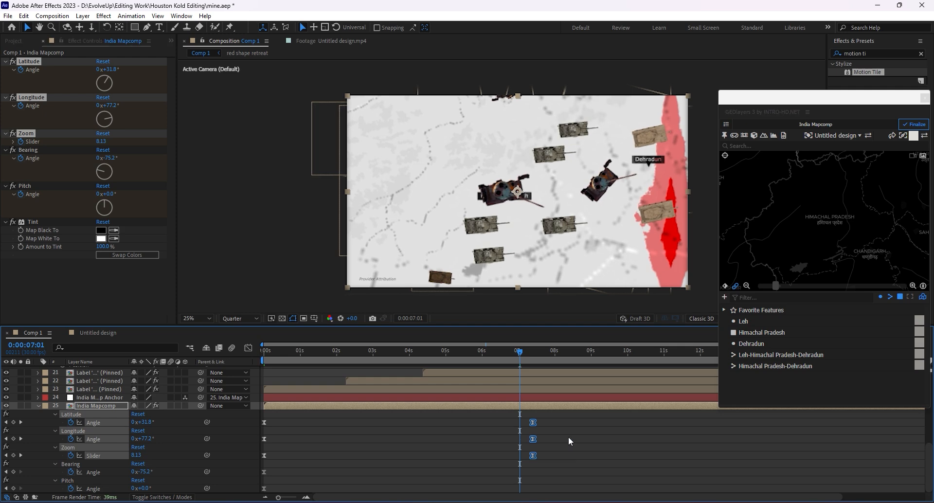
pyautogui.click(568, 437)
# Preview the animation from the start, widen the GEOlayers panel and finalize the India Mapcomp
pyautogui.moveTo(524, 352); pyautogui.dragTo(268, 360)
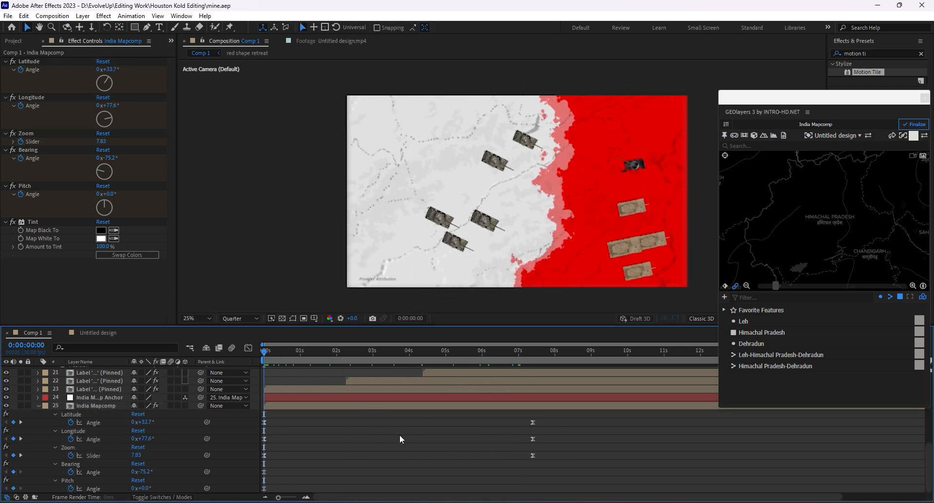
pyautogui.press('space')
pyautogui.moveTo(719, 215); pyautogui.dragTo(558, 215)
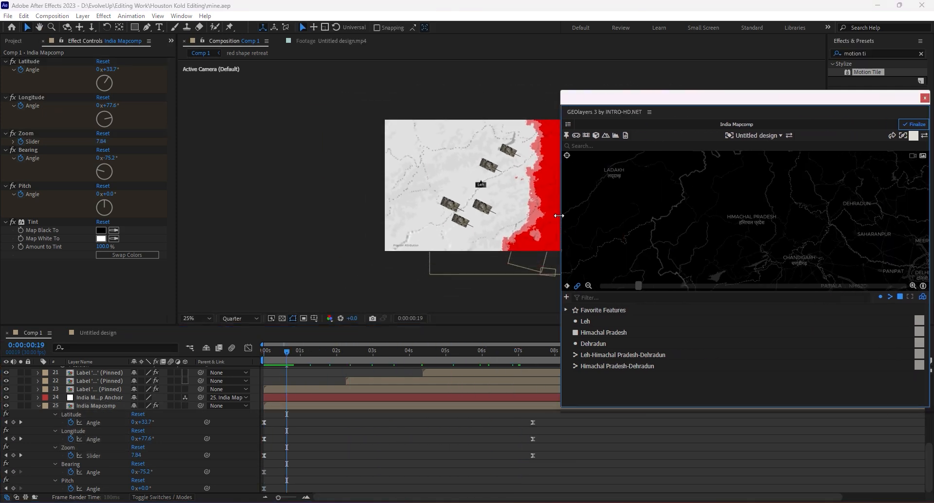
pyautogui.click(907, 126)
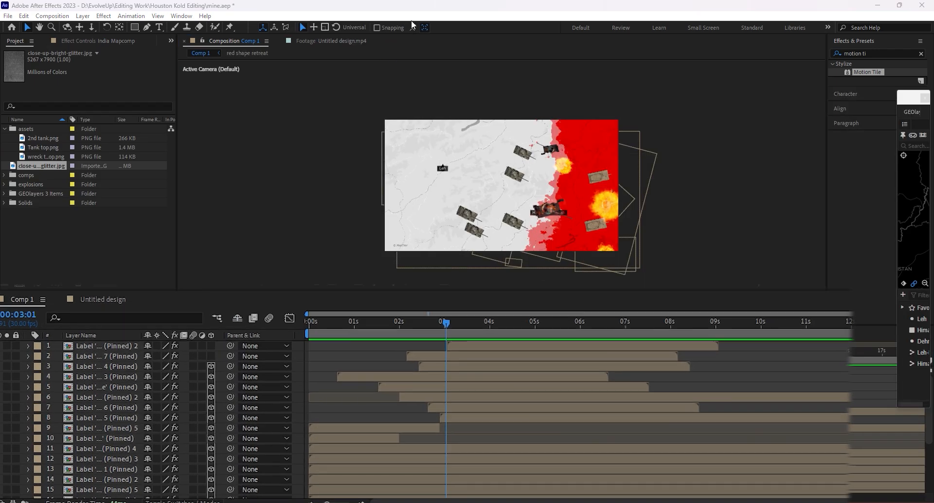
# Add close-up-bright-glitter.jpg to Comp 1 directly above the India Mapcomp layer
pyautogui.click(45, 166)
pyautogui.moveTo(124, 408); pyautogui.dragTo(110, 489)
pyautogui.scroll(-1, 121, 451)
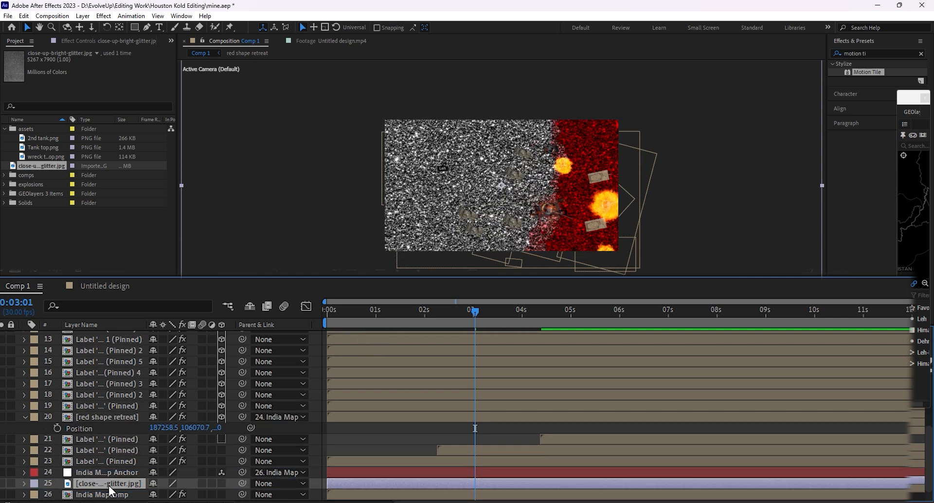
# Scale the glitter image layer to 40% and change its blending mode
pyautogui.press('s')
pyautogui.moveTo(186, 496); pyautogui.dragTo(157, 497)
pyautogui.scroll(-1, 119, 479)
pyautogui.press('F4')
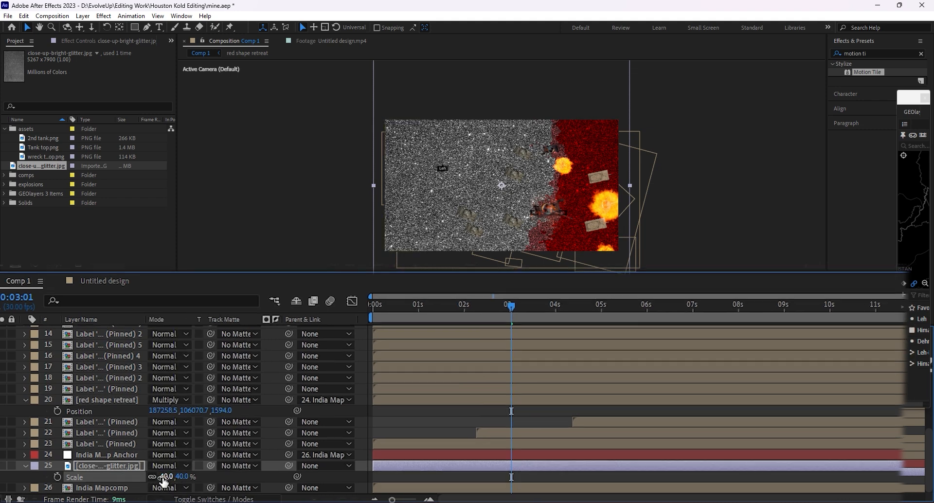
pyautogui.click(168, 465)
pyautogui.click(171, 162)
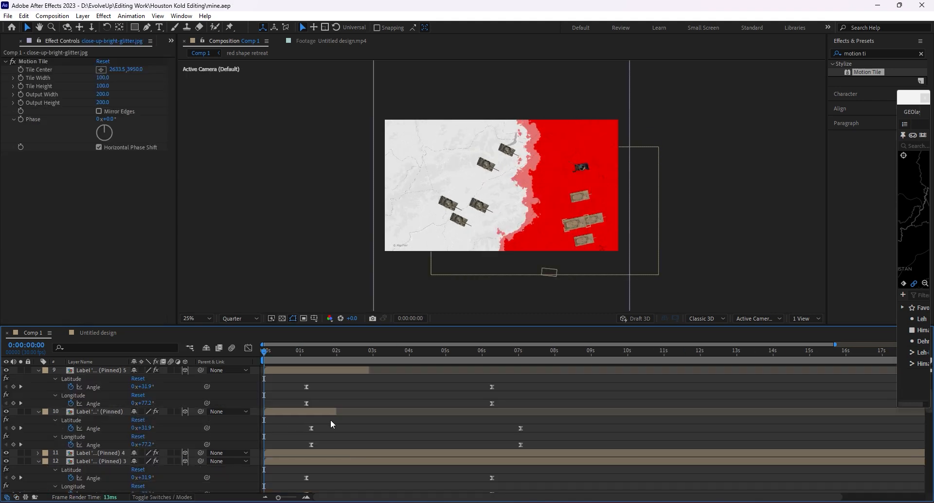
# Collapse the revealed layer keyframes and preview Comp 1 from the start
pyautogui.press('u')
pyautogui.scroll(5, 393, 414)
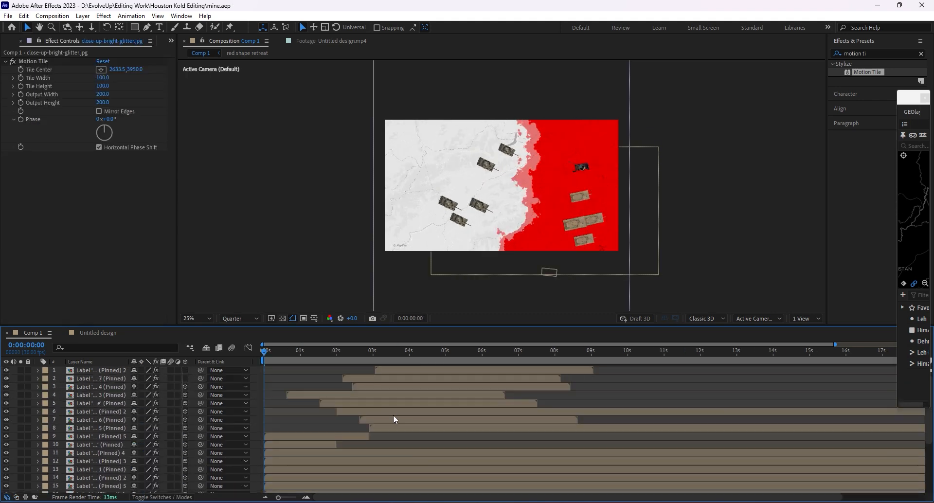
pyautogui.press('space')
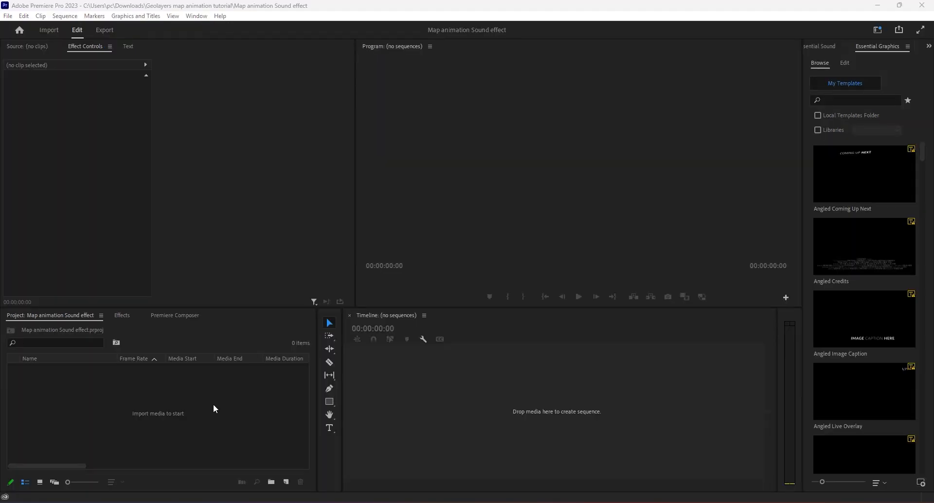
# Switch to Premiere Pro and import the rendered Comp 1 video from New Volume (D:)
pyautogui.doubleClick(213, 404)
pyautogui.scroll(-5, 55, 146)
pyautogui.click(54, 162)
pyautogui.doubleClick(286, 107)
pyautogui.click(299, 176)
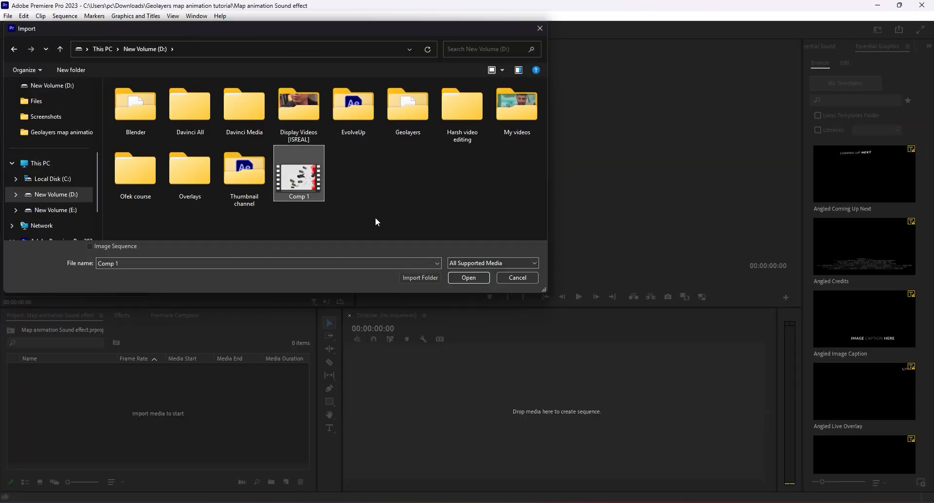
pyautogui.click(468, 278)
# Organize Comp 1.mp4 in a bin named Comps and create a sequence from the clip
pyautogui.write('Comps')
pyautogui.click(60, 391)
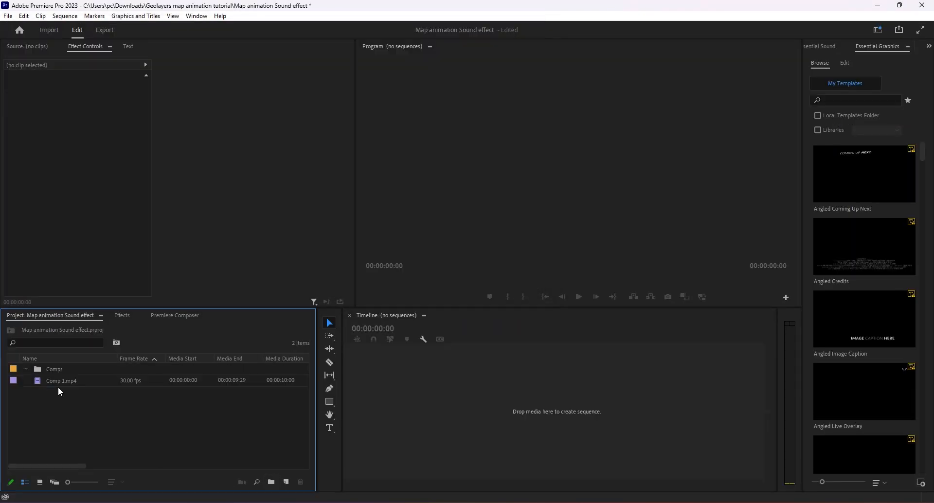
pyautogui.moveTo(71, 381); pyautogui.dragTo(436, 379)
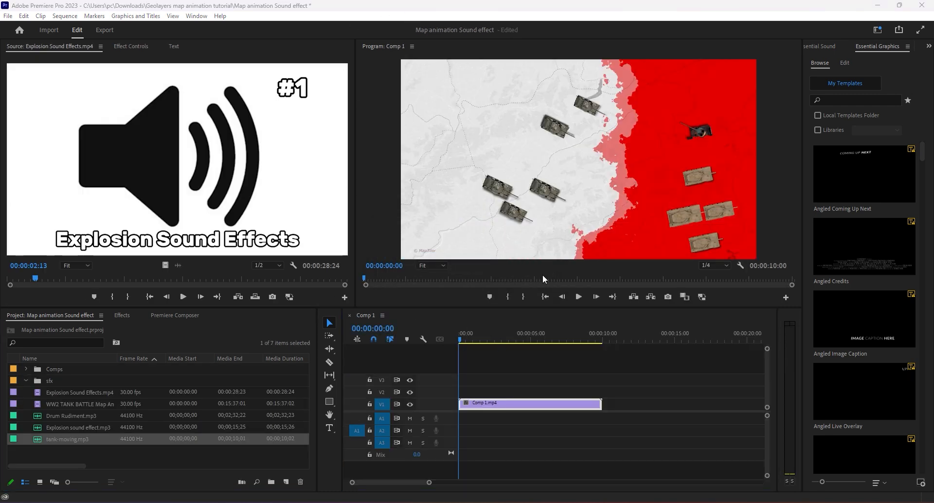
# Place the Drum Rudiment.mp3 audio on track A1 at the sequence start, below Comp 1.mp4, and play it
pyautogui.moveTo(178, 265); pyautogui.dragTo(489, 423)
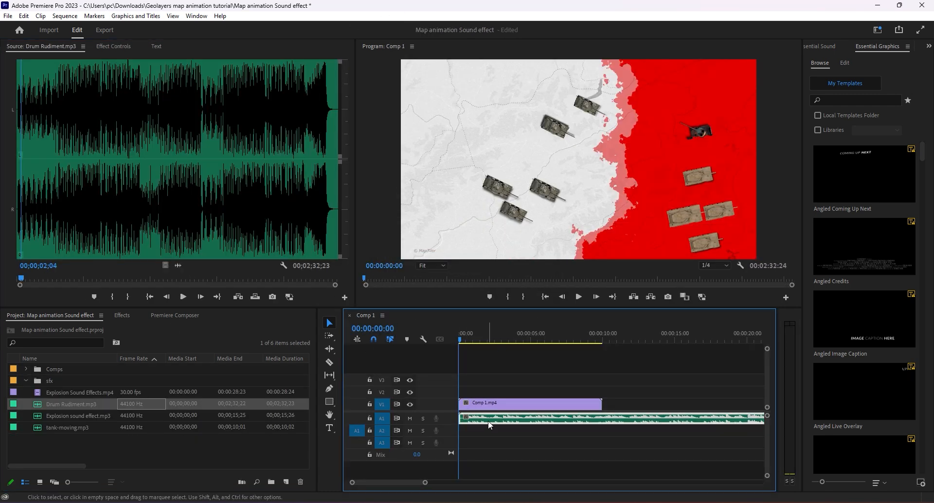
pyautogui.press('space')
pyautogui.moveTo(425, 482); pyautogui.dragTo(383, 482)
# Cut off the opening of the Drum Rudiment.mp3 clip, move the remainder to the sequence start and save the project
pyautogui.press('v')
pyautogui.press('Delete')
pyautogui.moveTo(522, 419); pyautogui.dragTo(475, 422)
pyautogui.hotkey('ctrl', 's')
pyautogui.moveTo(482, 339); pyautogui.dragTo(463, 335)
# Set the Drum Rudiment.mp3 clip's volume level to -20 dB and play it back from the start
pyautogui.click(108, 48)
pyautogui.click(89, 107)
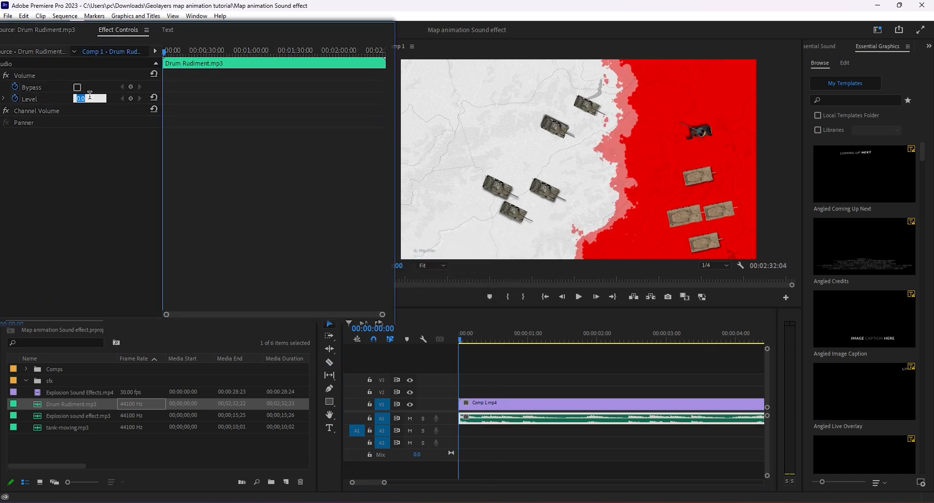
pyautogui.write('-20')
pyautogui.press('Return')
pyautogui.press('space')
pyautogui.moveTo(489, 334); pyautogui.dragTo(459, 335)
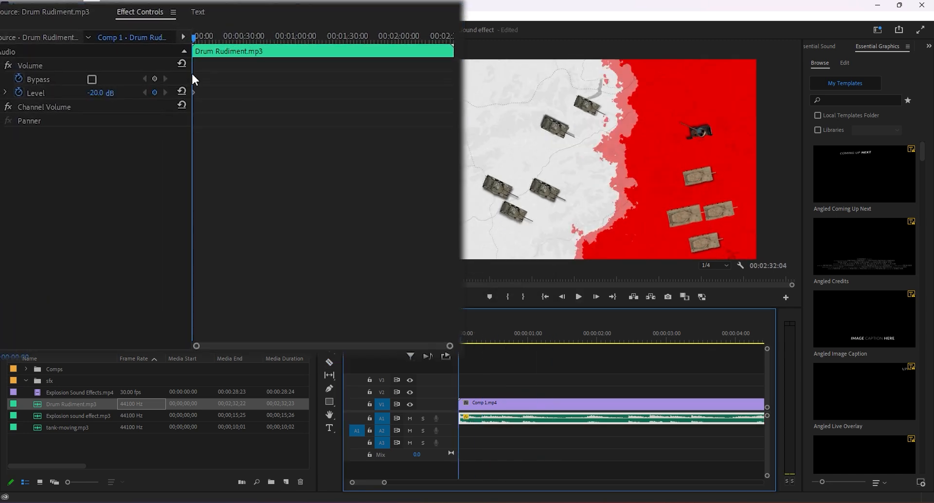
# Move the Drum Rudiment.mp3 volume keyframe to about 00:00:12:29 and set its level to -10 dB
pyautogui.moveTo(194, 92); pyautogui.dragTo(214, 92)
pyautogui.moveTo(195, 38); pyautogui.dragTo(213, 43)
pyautogui.write('-10')
pyautogui.press('Return')
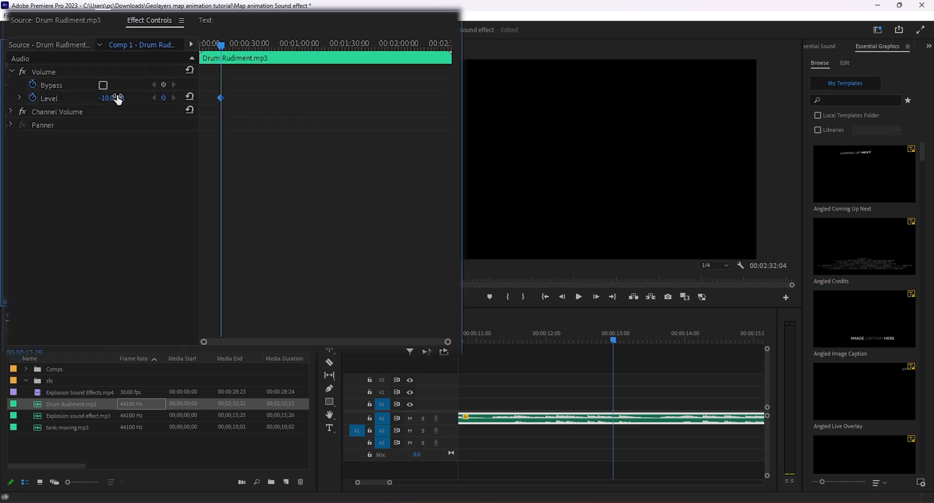
# Shorten the Drum Rudiment.mp3 clip with the Remix tool to match the length of Comp 1.mp4
pyautogui.moveTo(390, 483); pyautogui.dragTo(611, 486)
pyautogui.click(329, 337)
pyautogui.click(329, 349)
pyautogui.click(369, 381)
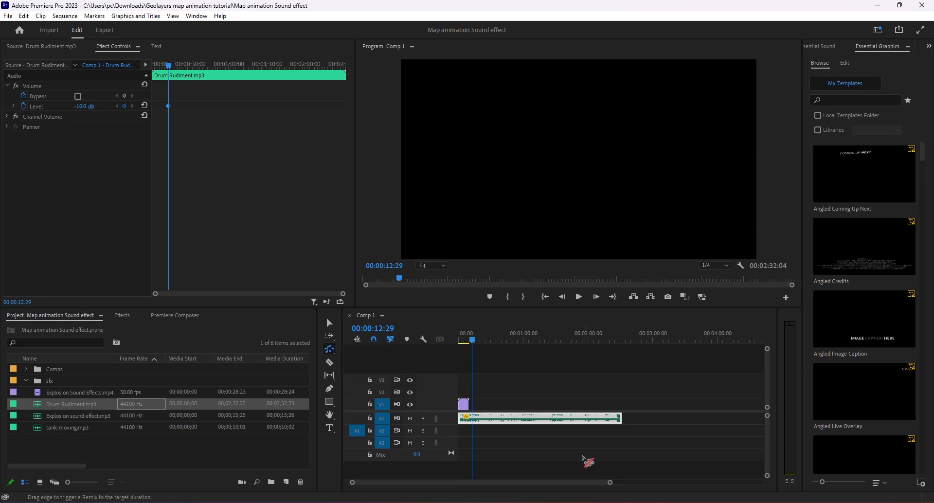
pyautogui.moveTo(620, 418); pyautogui.dragTo(498, 418)
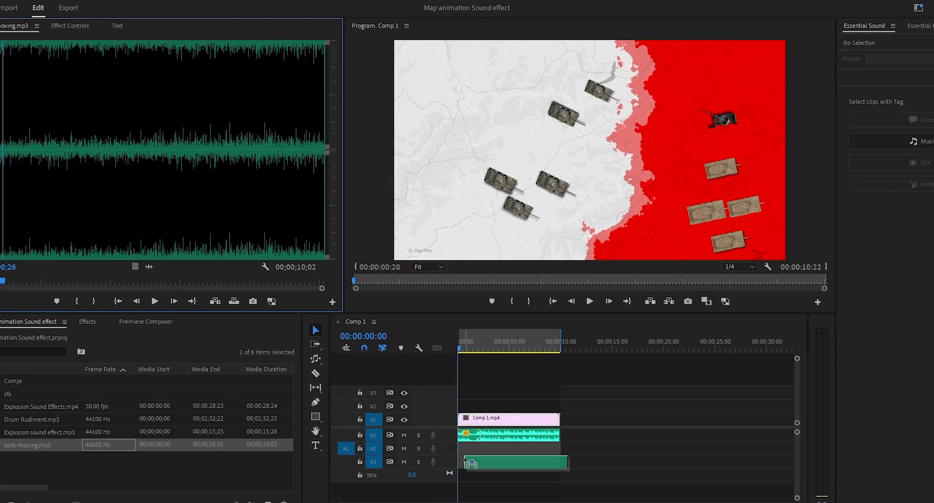
# Place tank-moving.mp3 on track A2 at the sequence start and cut off its opening up to about 00:00:00:08
pyautogui.moveTo(465, 460); pyautogui.dragTo(464, 447)
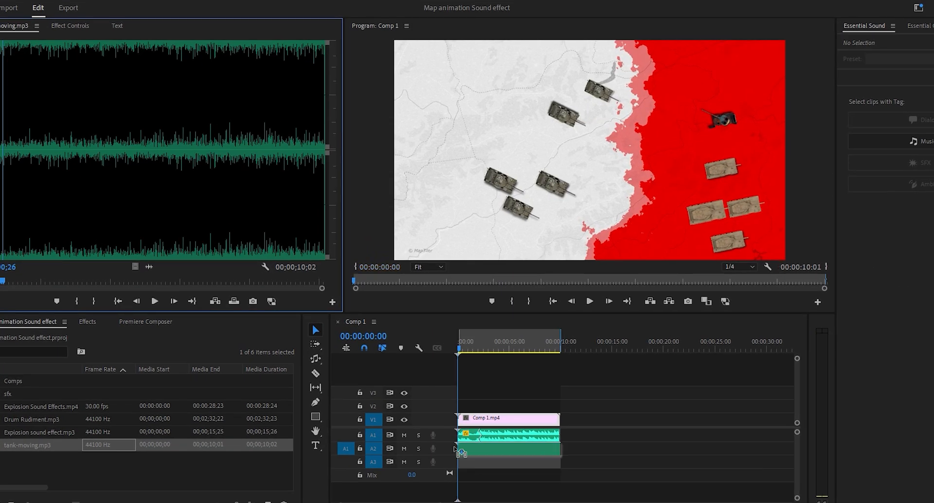
pyautogui.press('=')
pyautogui.press('=')
pyautogui.press('=')
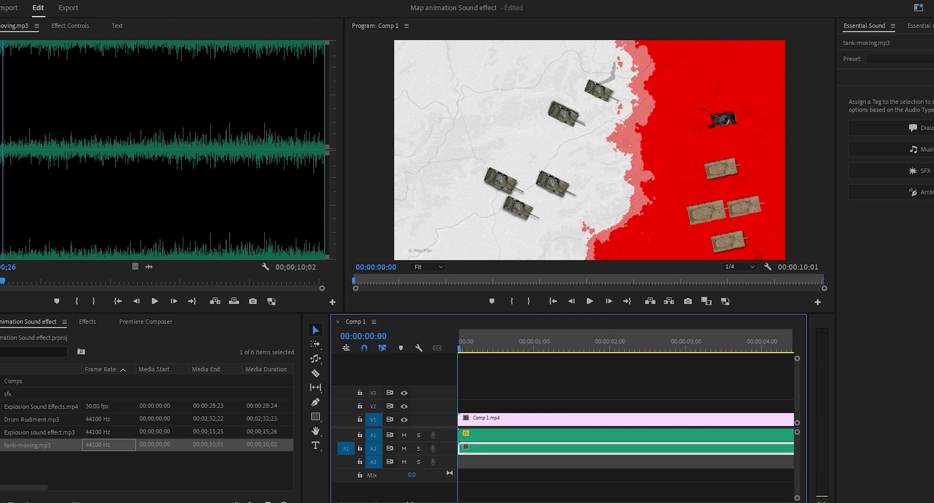
pyautogui.press('c')
pyautogui.click(475, 449)
pyautogui.press('v')
pyautogui.press('Delete')
pyautogui.click(486, 447)
pyautogui.press('space')
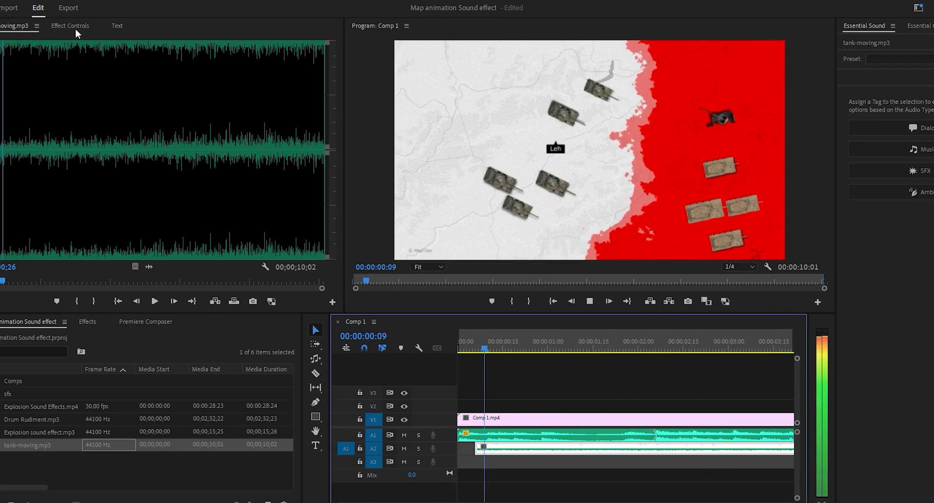
# Set the tank-moving.mp3 clip's volume level to -45 dB and save the project
pyautogui.click(70, 25)
pyautogui.write('-')
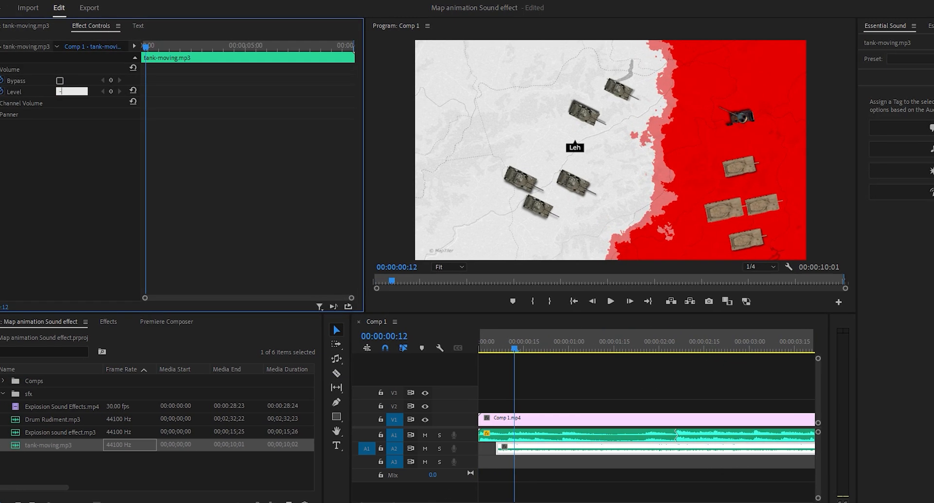
pyautogui.write('210')
pyautogui.press('Return')
pyautogui.press('space')
pyautogui.press('space')
pyautogui.click(479, 344)
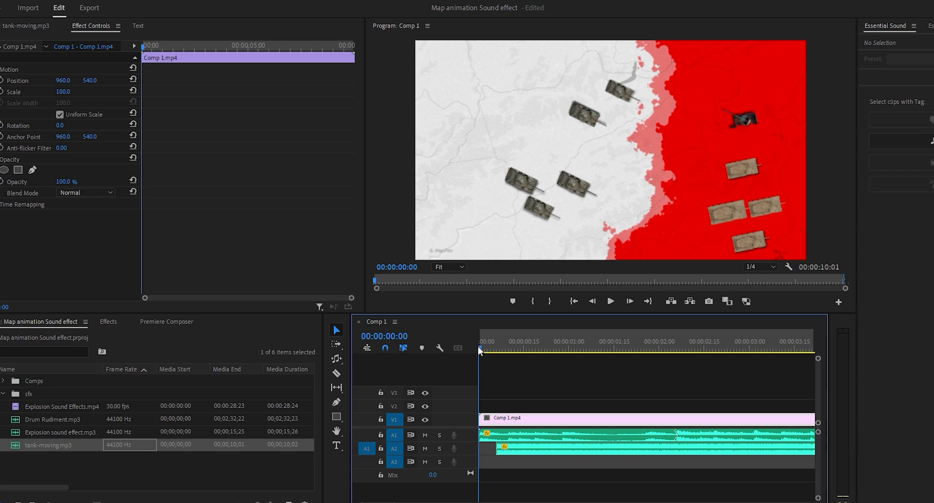
pyautogui.moveTo(478, 346); pyautogui.dragTo(505, 355)
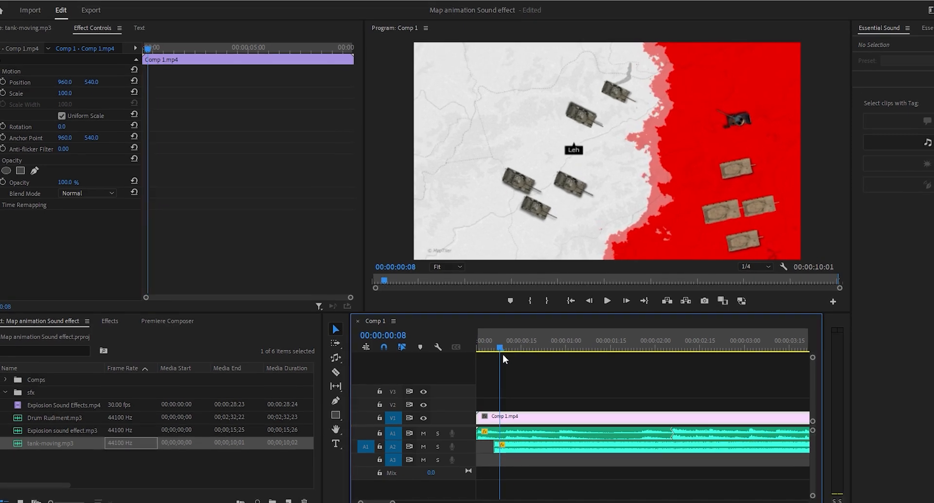
pyautogui.click(531, 450)
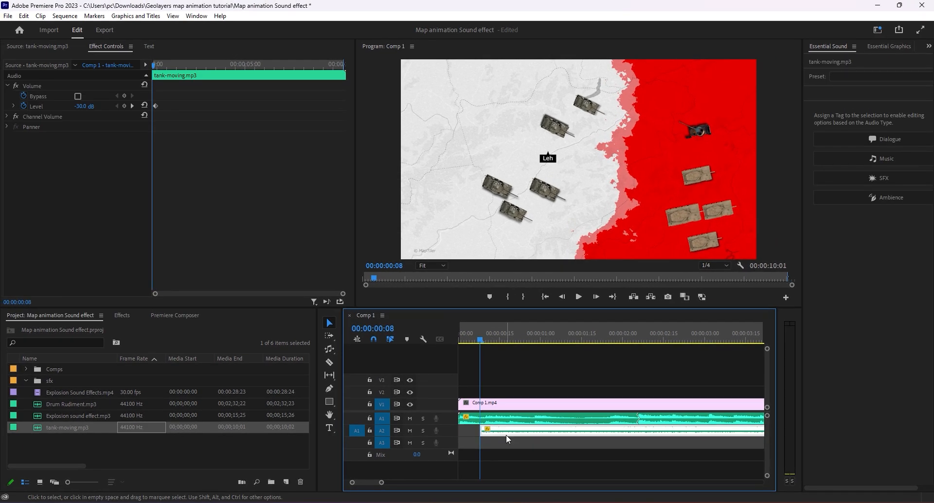
pyautogui.click(157, 73)
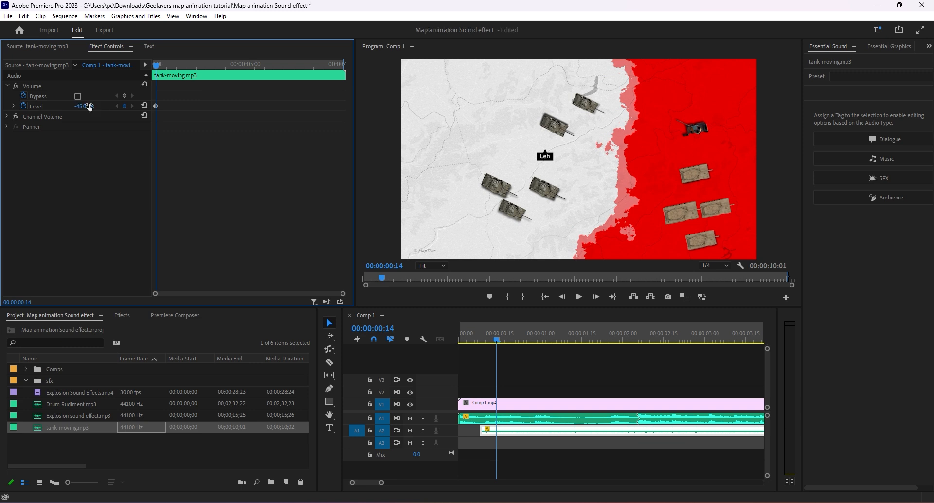
pyautogui.hotkey('ctrl', 's')
pyautogui.press('space')
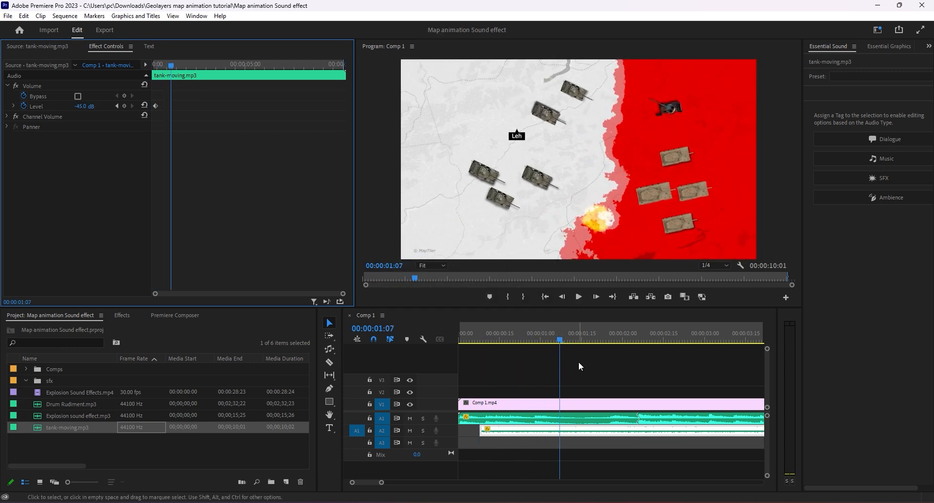
# Open Explosion sound effect.mp3 as the source and mark In at the blast's onset and Out at 00;00;08;29
pyautogui.moveTo(532, 337); pyautogui.dragTo(516, 338)
pyautogui.doubleClick(136, 417)
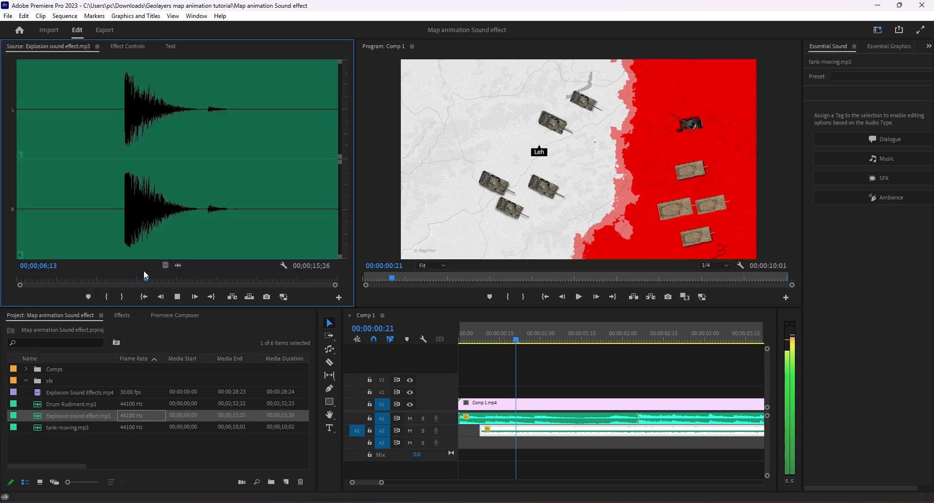
pyautogui.click(123, 225)
pyautogui.click(108, 295)
pyautogui.press('space')
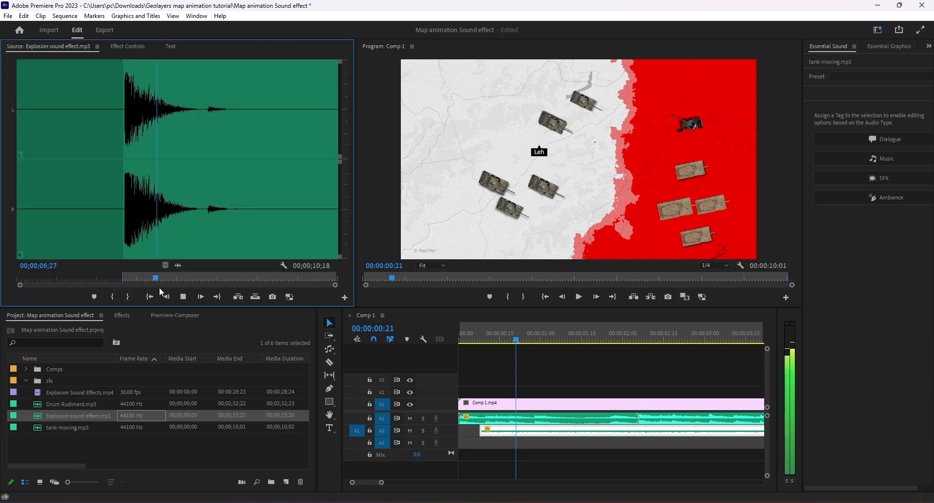
pyautogui.moveTo(191, 246); pyautogui.dragTo(198, 246)
pyautogui.click(129, 295)
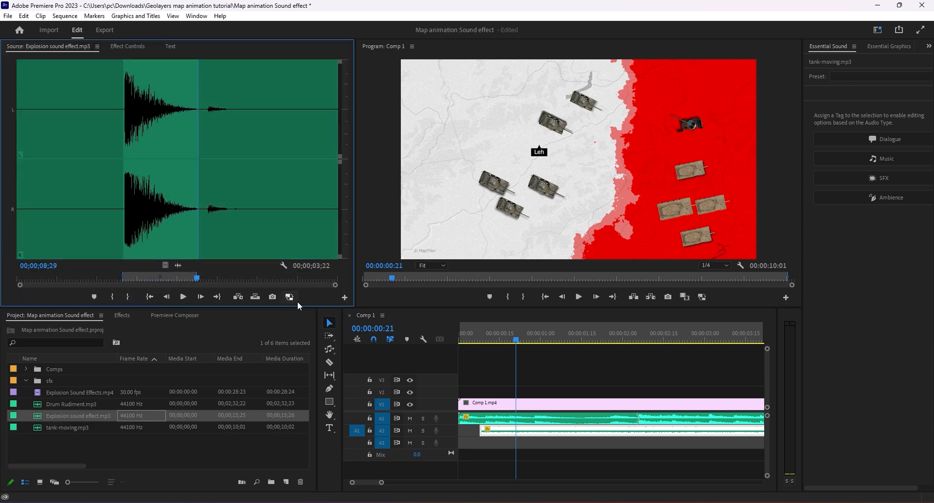
# Find the first explosion in the animation and place the marked explosion audio on track A3 at 00:00:00:24
pyautogui.click(503, 333)
pyautogui.press('space')
pyautogui.press('space')
pyautogui.click(523, 338)
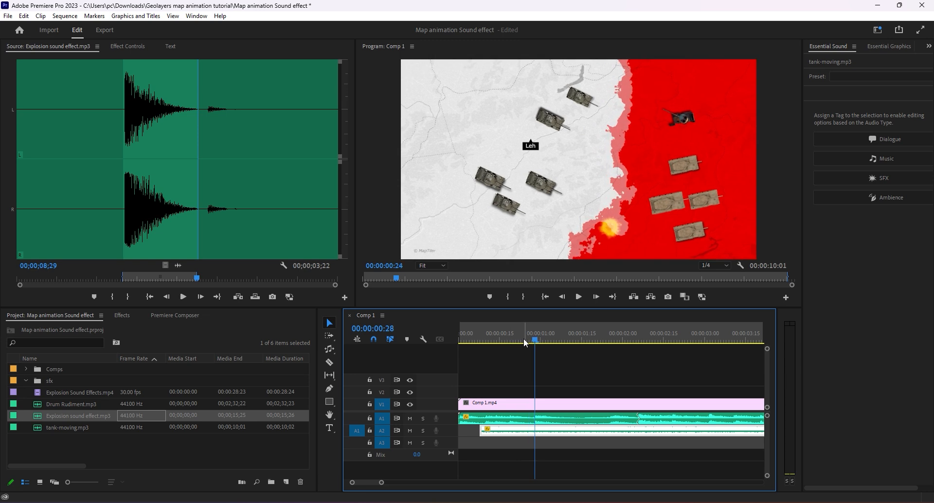
pyautogui.moveTo(178, 265); pyautogui.dragTo(537, 460)
pyautogui.click(146, 416)
pyautogui.click(176, 277)
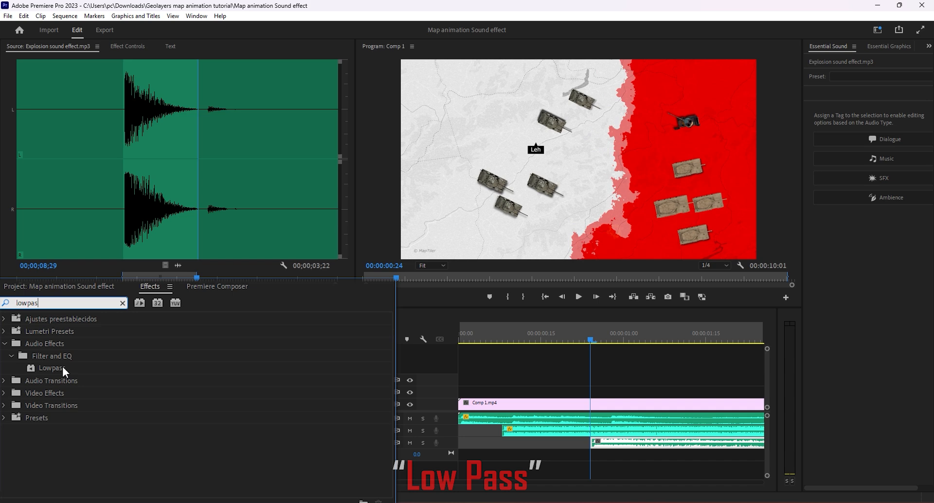
# Apply the Lowpass effect to the explosion clip on A3, set its volume level to -20 dB and play it back
pyautogui.moveTo(62, 366); pyautogui.dragTo(596, 437)
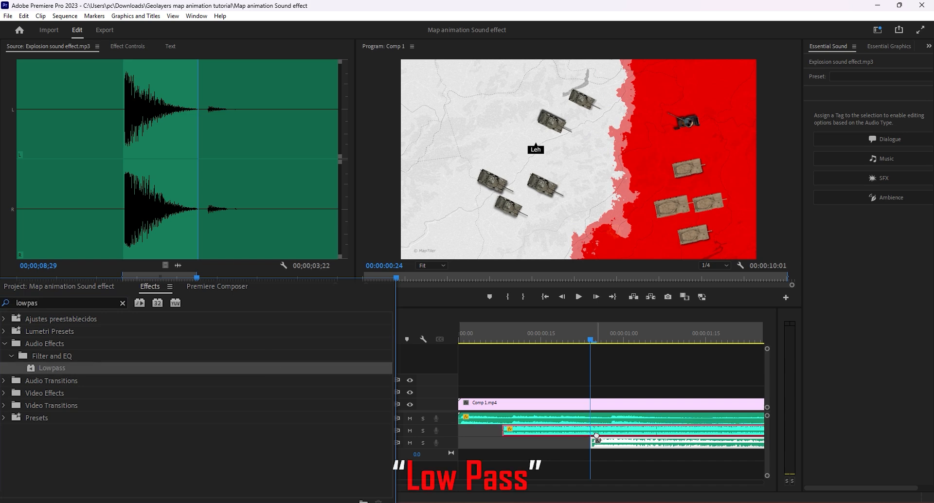
pyautogui.click(129, 46)
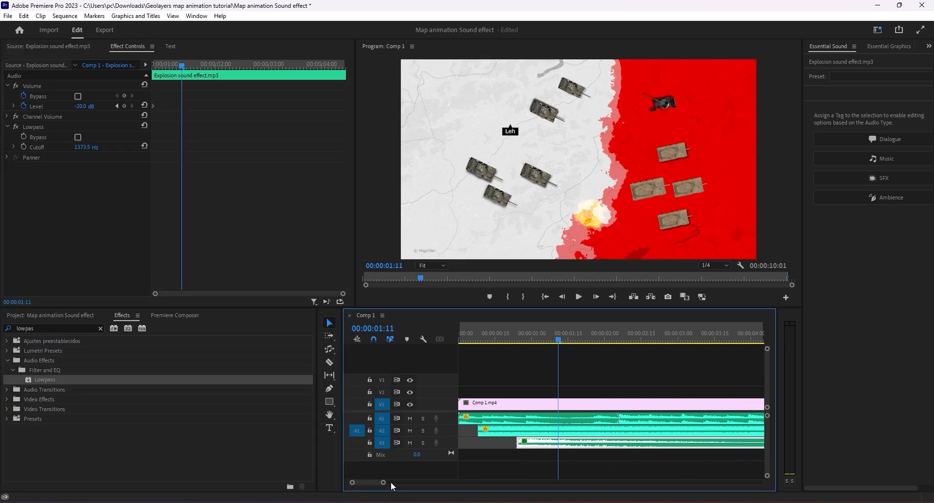
pyautogui.click(454, 334)
pyautogui.press('space')
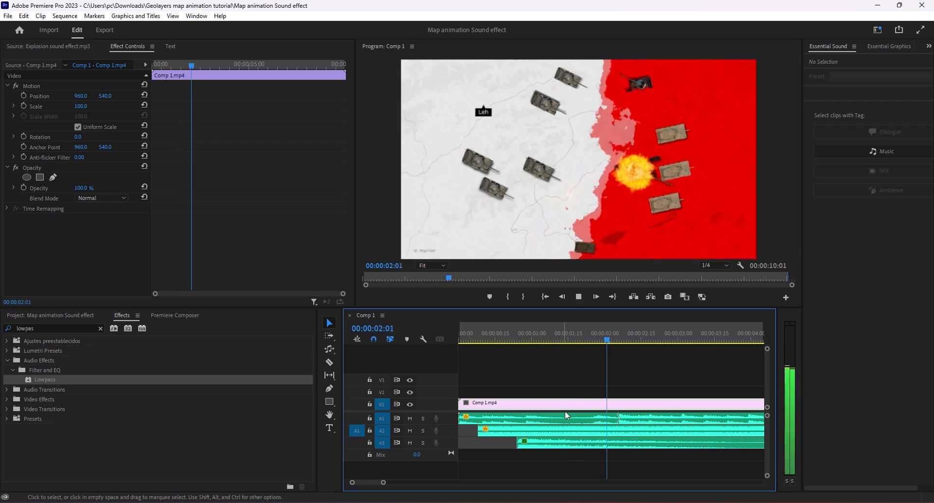
pyautogui.press('space')
# Place a second Explosion sound effect.mp3 clip on track A3 at about 00:00:01:20
pyautogui.moveTo(611, 331); pyautogui.dragTo(580, 330)
pyautogui.click(569, 450)
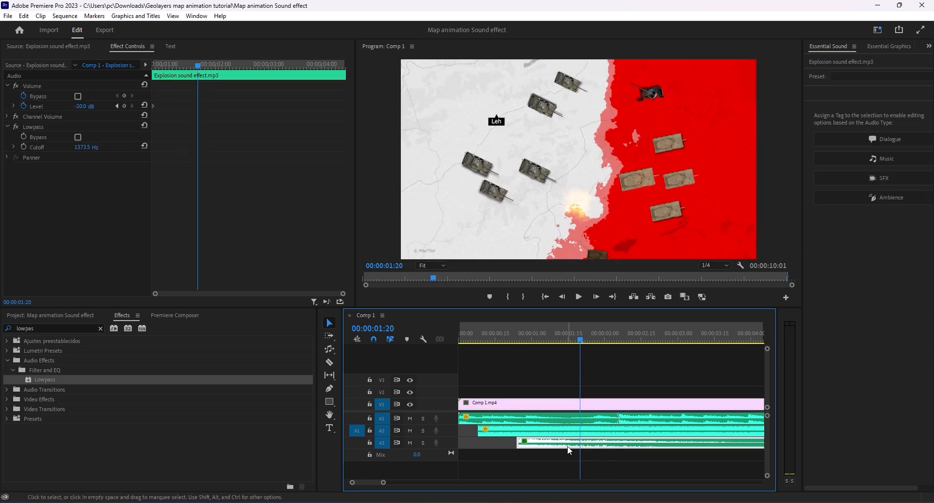
pyautogui.click(77, 316)
pyautogui.doubleClick(138, 415)
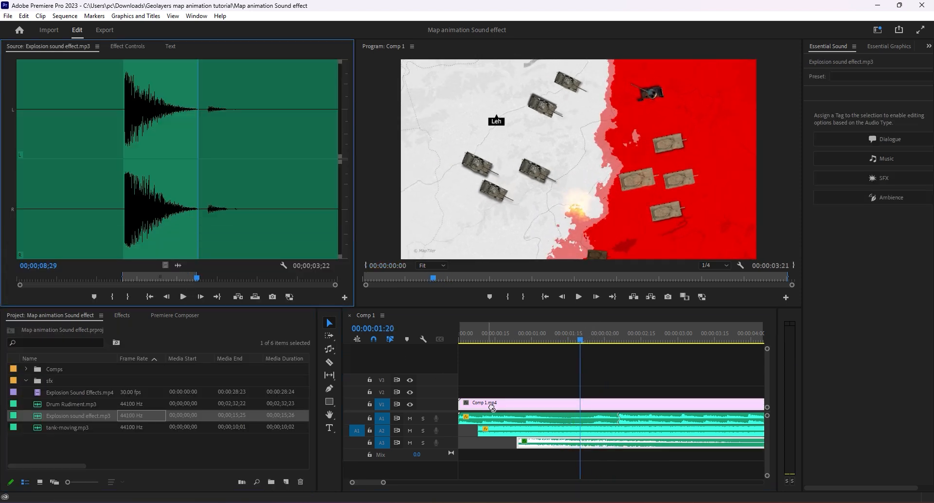
pyautogui.moveTo(491, 407); pyautogui.dragTo(606, 443)
pyautogui.press('Delete')
# Cut off the quiet opening of the second explosion clip, align it to 00:00:01:20 and save the project
pyautogui.moveTo(384, 482); pyautogui.dragTo(363, 482)
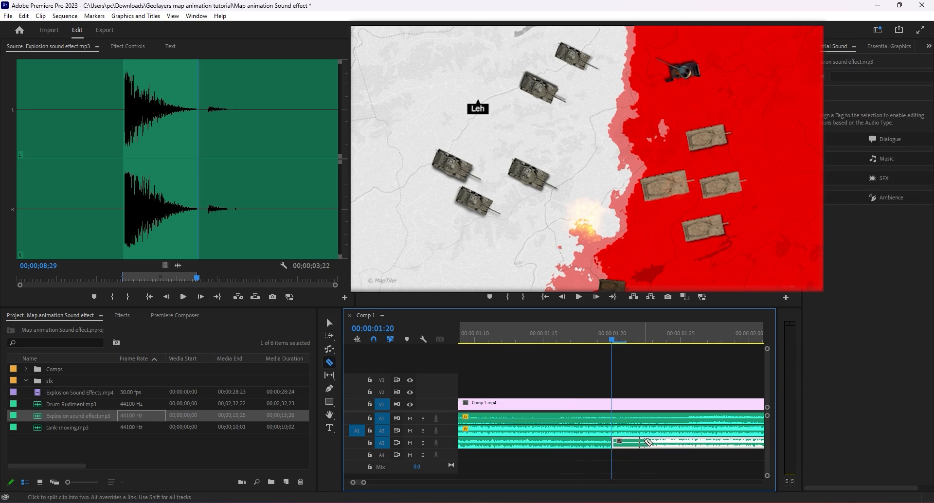
pyautogui.moveTo(650, 446); pyautogui.dragTo(632, 448)
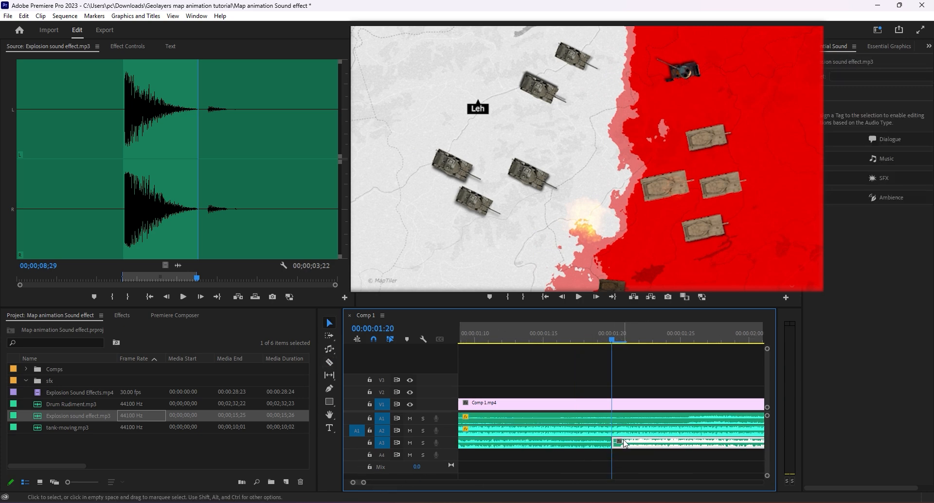
pyautogui.press('space')
pyautogui.press('space')
pyautogui.press('Up')
pyautogui.hotkey('ctrl', 's')
pyautogui.moveTo(364, 483); pyautogui.dragTo(384, 483)
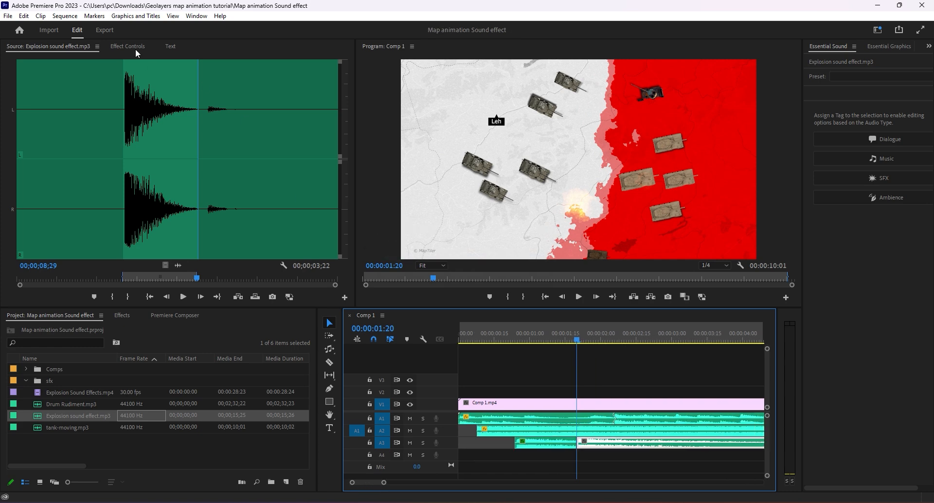
# Set the second explosion clip's volume level to -10 dB and play the sequence
pyautogui.click(128, 47)
pyautogui.click(80, 106)
pyautogui.write('-10.0 dB')
pyautogui.click(492, 340)
pyautogui.click(519, 365)
pyautogui.press('space')
pyautogui.press('space')
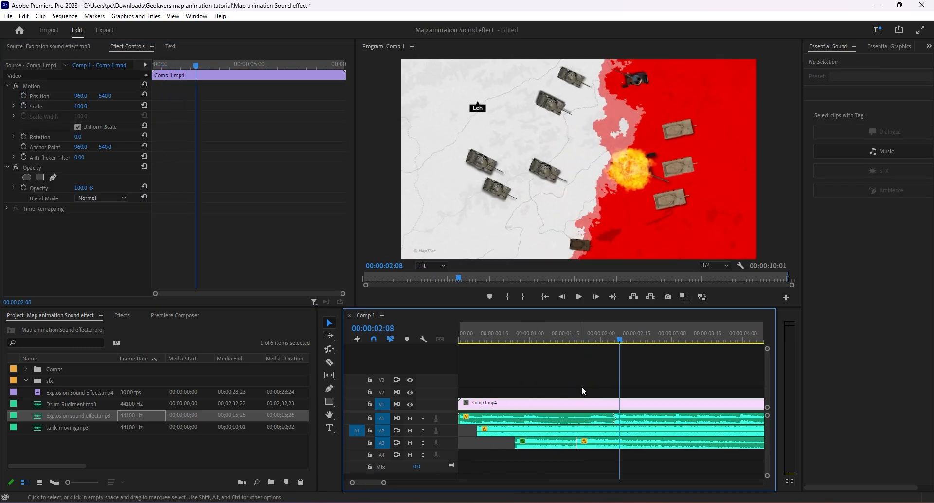
# Move the second explosion clip's volume keyframe to 00:00:02:00, set its level to -20 dB and play it back
pyautogui.press('Up')
pyautogui.click(592, 442)
pyautogui.moveTo(153, 106); pyautogui.dragTo(168, 106)
pyautogui.click(164, 67)
pyautogui.moveTo(165, 70); pyautogui.dragTo(169, 68)
pyautogui.click(88, 105)
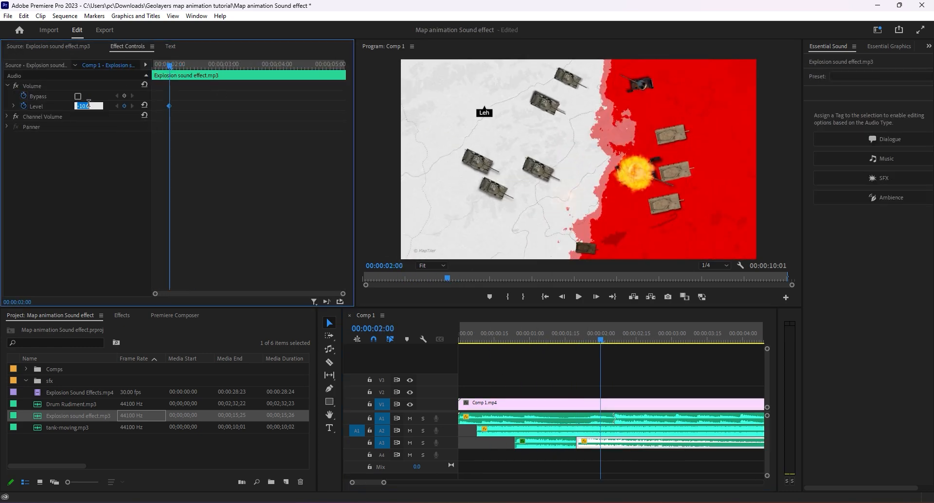
pyautogui.click(501, 340)
pyautogui.click(580, 406)
pyautogui.press('space')
pyautogui.press('space')
# Cut off the tail of the second explosion clip at about 00:00:02:07 and play the sequence
pyautogui.moveTo(641, 340); pyautogui.dragTo(409, 342)
pyautogui.press('c')
pyautogui.click(617, 443)
pyautogui.press('v')
pyautogui.click(633, 443)
pyautogui.press('Delete')
pyautogui.press('space')
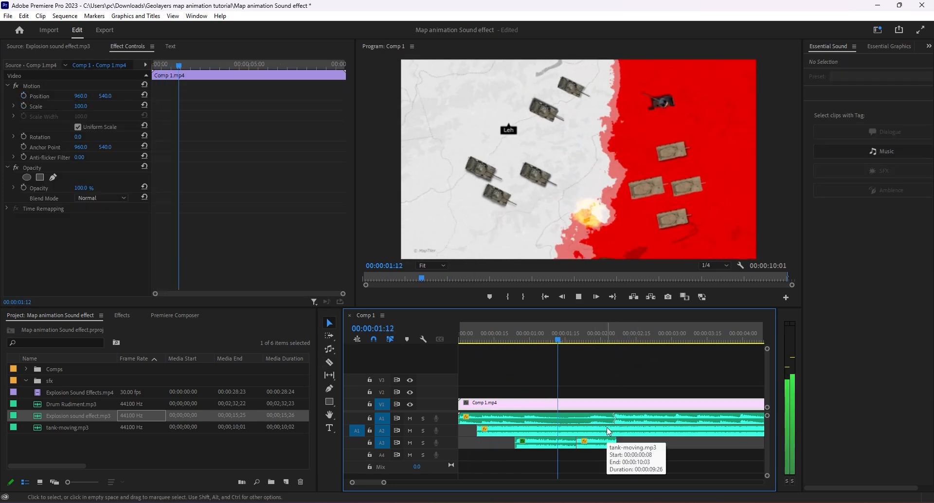
pyautogui.press('space')
# Duplicate the first explosion clip on track A3 to 00:00:02:10 and play it back
pyautogui.moveTo(549, 443); pyautogui.dragTo(659, 445)
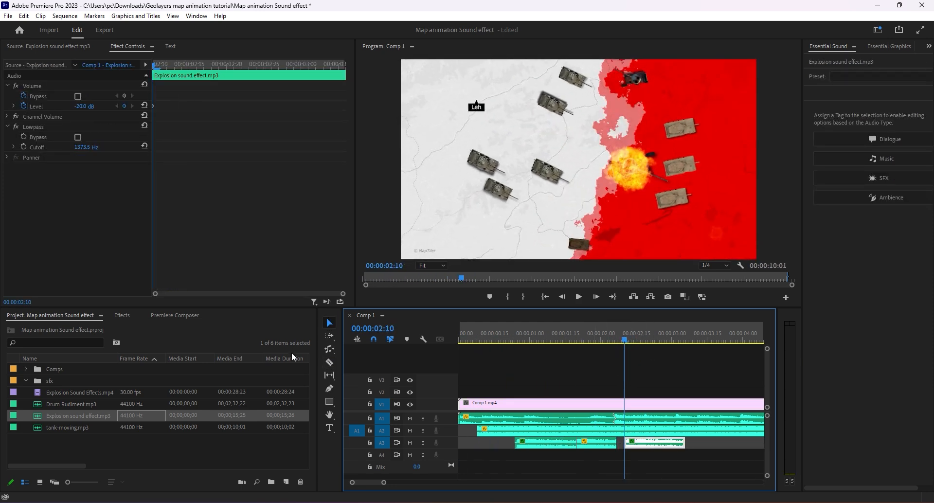
pyautogui.press('space')
pyautogui.press('space')
# Duplicate the second explosion clip onto A4 at 00:00:02:20 and onto the track below at 00:00:02:26, and play from the start
pyautogui.click(644, 332)
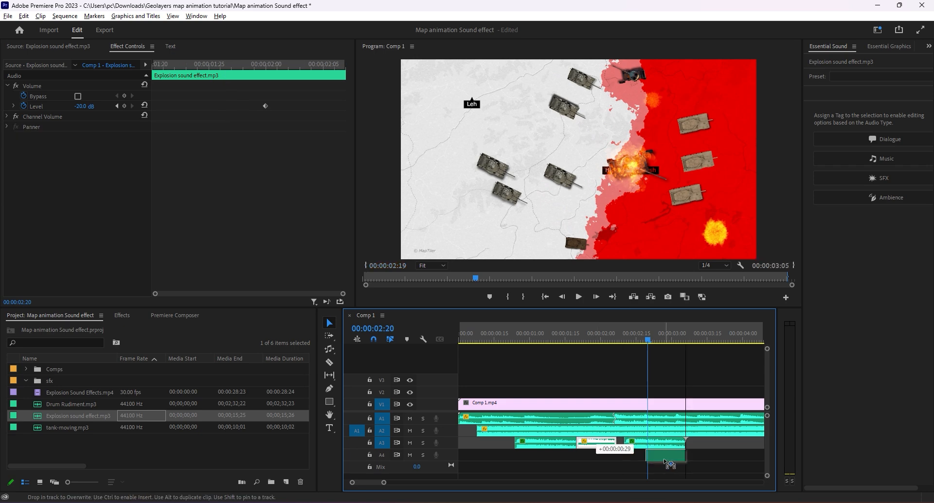
pyautogui.moveTo(650, 342); pyautogui.dragTo(666, 338)
pyautogui.scroll(-2, 667, 460)
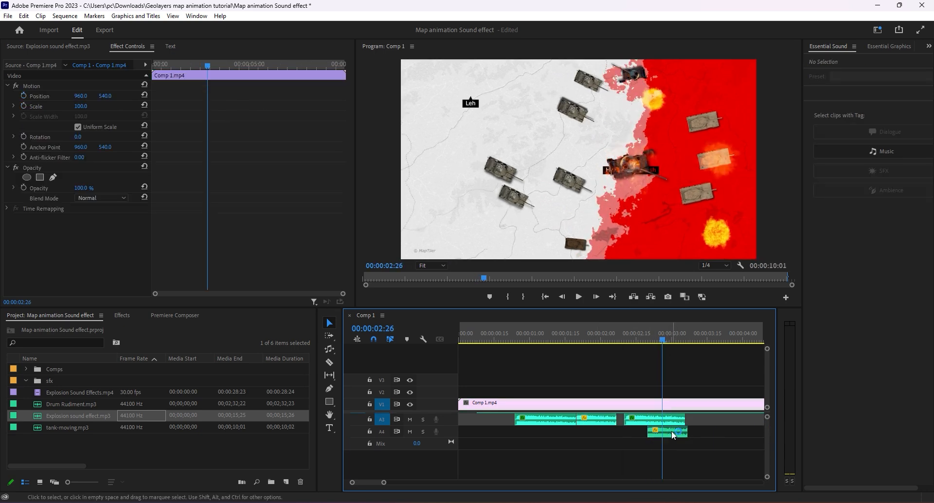
pyautogui.moveTo(668, 432); pyautogui.dragTo(682, 448)
pyautogui.scroll(2, 681, 448)
pyautogui.moveTo(469, 339); pyautogui.dragTo(396, 340)
pyautogui.press('space')
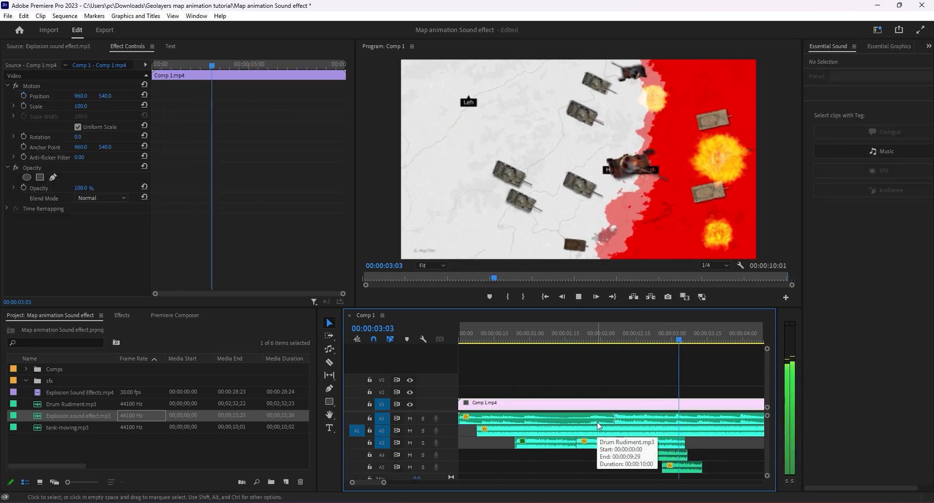